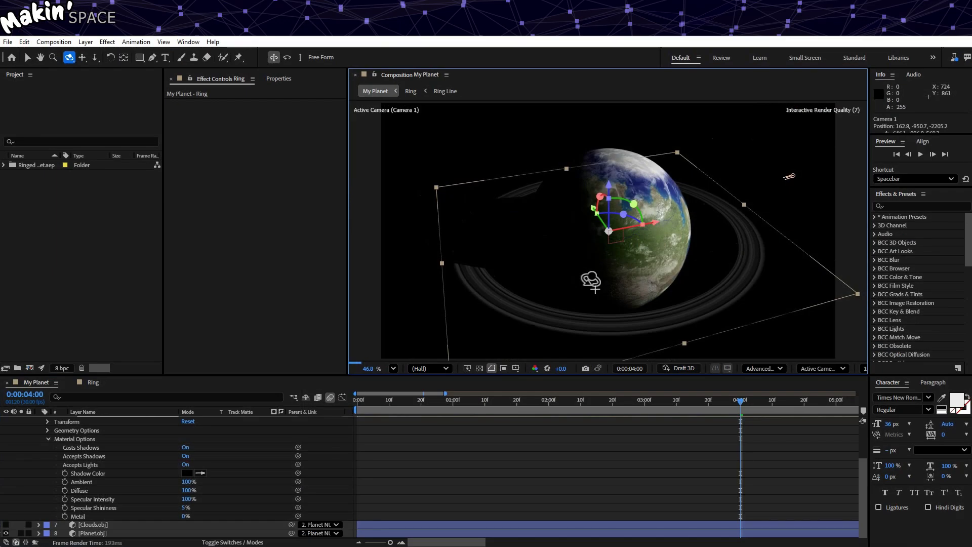
# - Orbit the active camera around the planet and its ring in the My Planet comp
pyautogui.moveTo(586, 278); pyautogui.dragTo(540, 215)
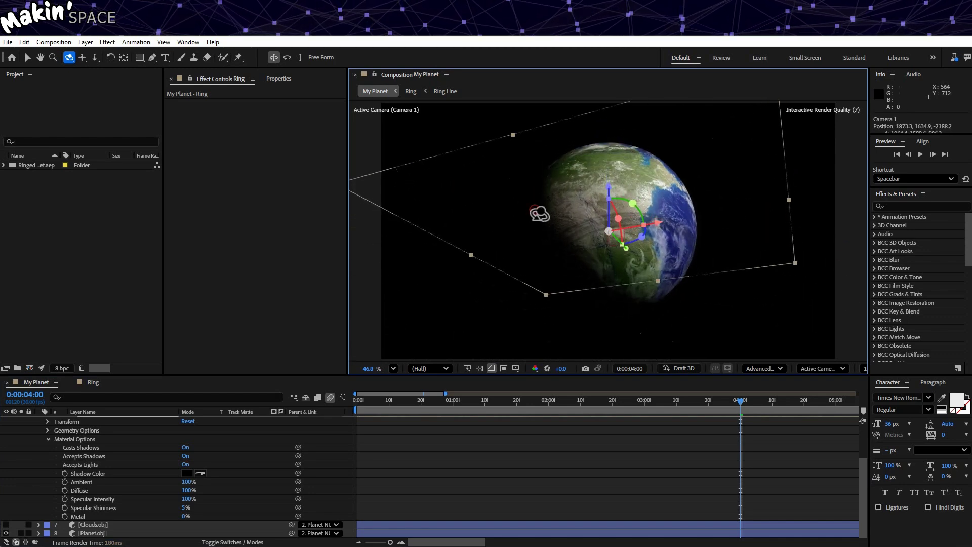
pyautogui.click(479, 368)
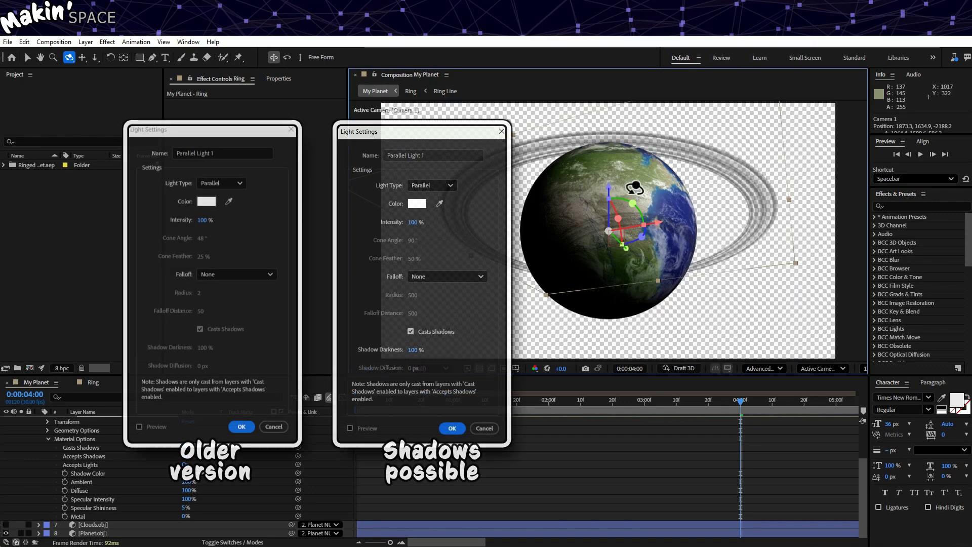
pyautogui.moveTo(635, 189); pyautogui.dragTo(608, 231)
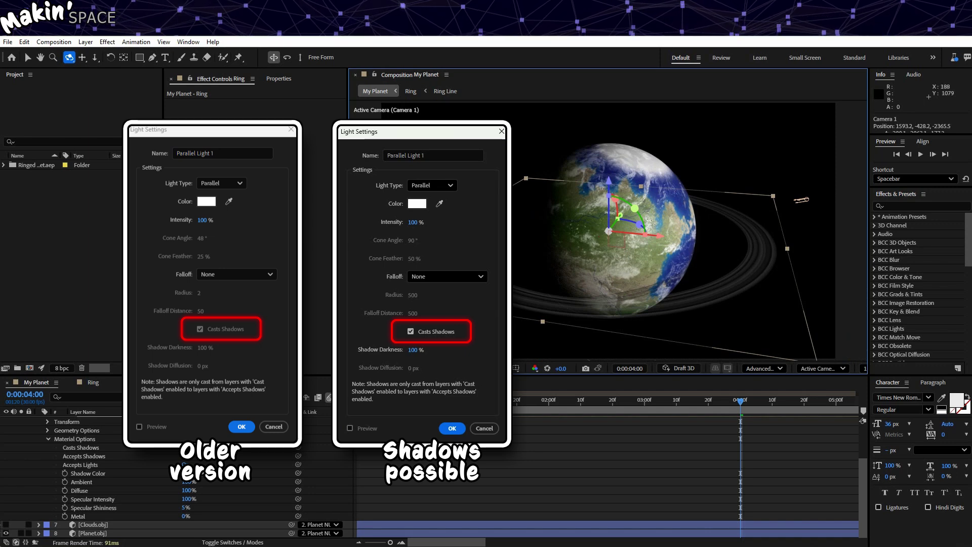
pyautogui.press('u')
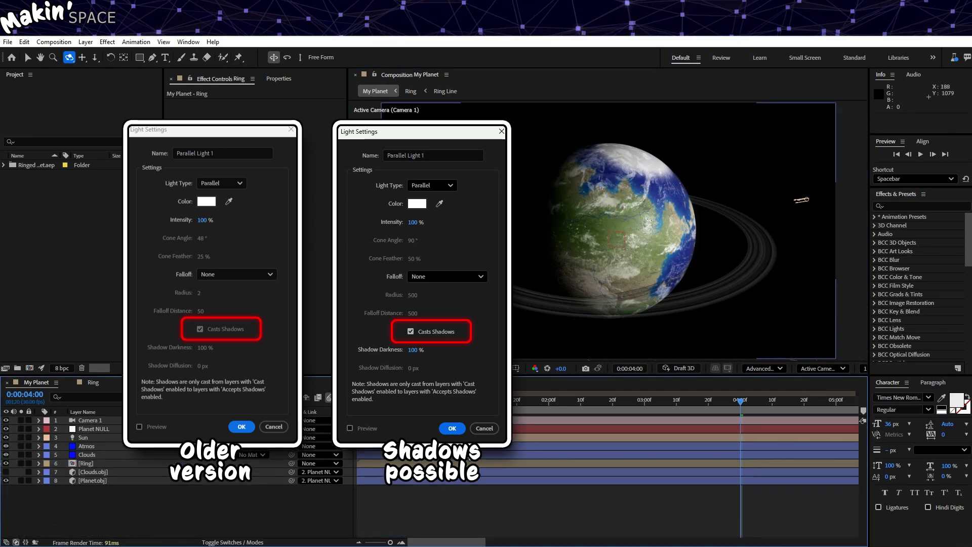
pyautogui.click(122, 439)
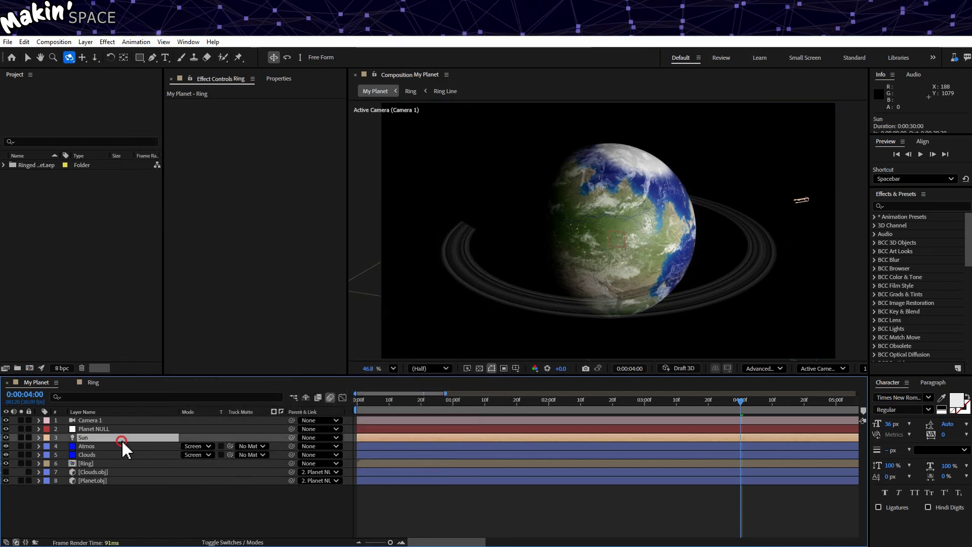
pyautogui.click(131, 504)
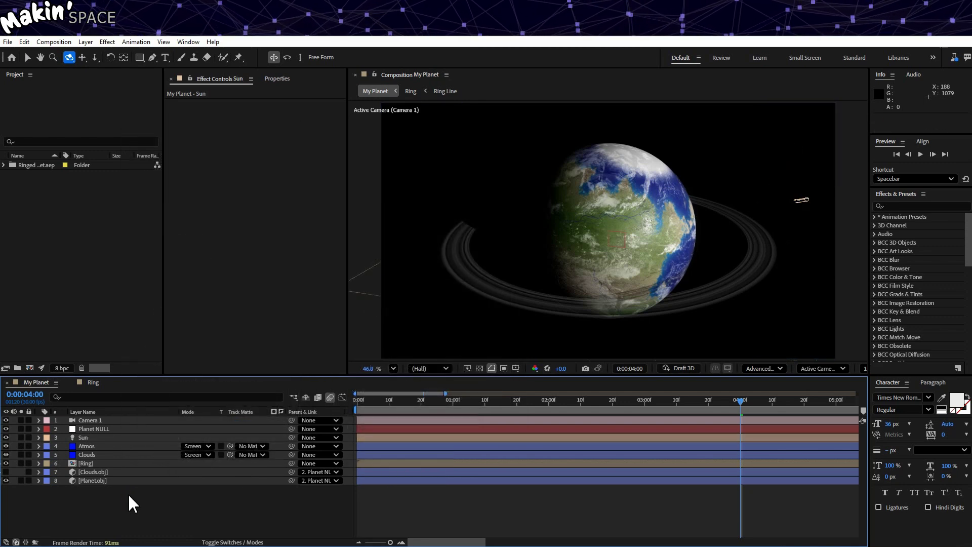
pyautogui.click(101, 462)
pyautogui.press('a')
pyautogui.press('a')
pyautogui.moveTo(569, 253)
pyautogui.mouseDown()
pyautogui.moveTo(595, 289)
pyautogui.moveTo(635, 290)
pyautogui.moveTo(583, 266)
pyautogui.mouseUp()
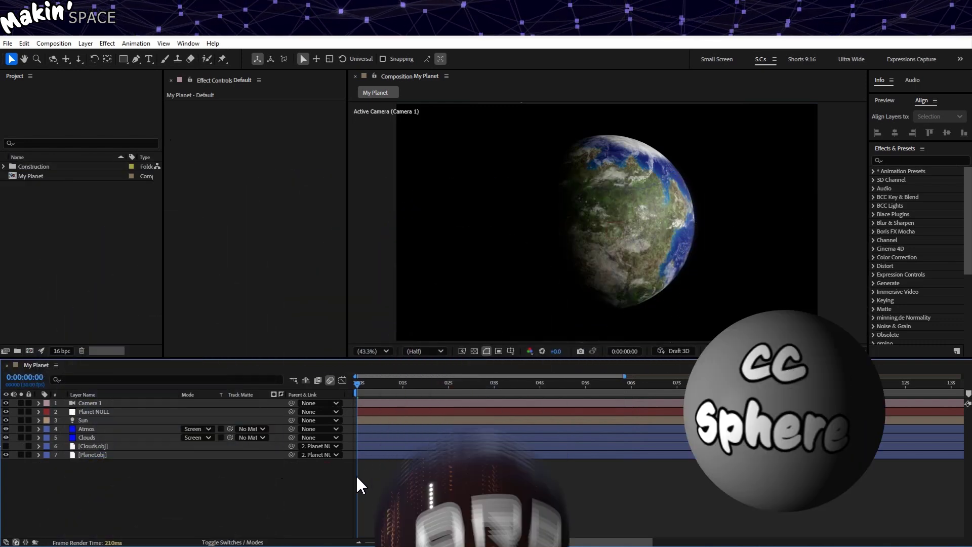
# - Create a 2000 × 300 px composition named Ring Line
pyautogui.click(351, 479)
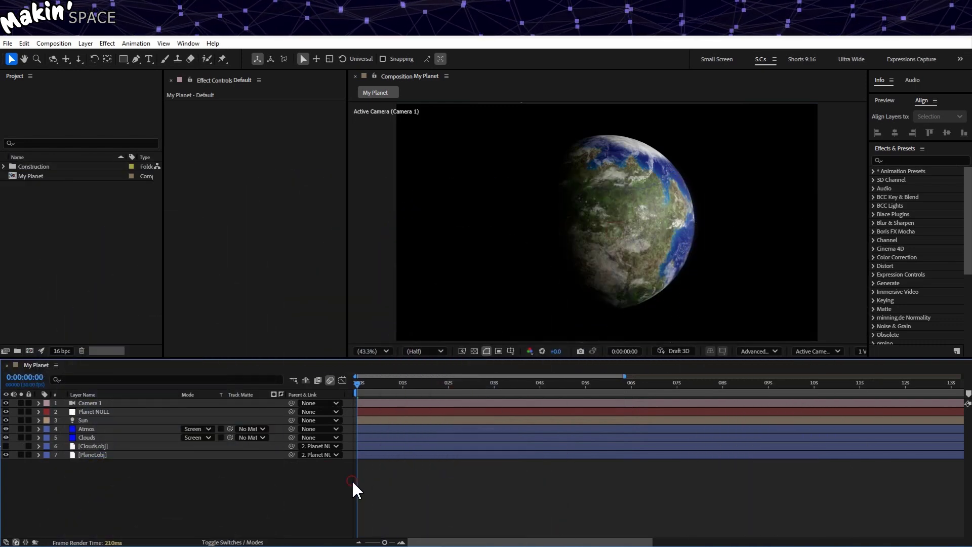
pyautogui.click(75, 44)
pyautogui.click(76, 54)
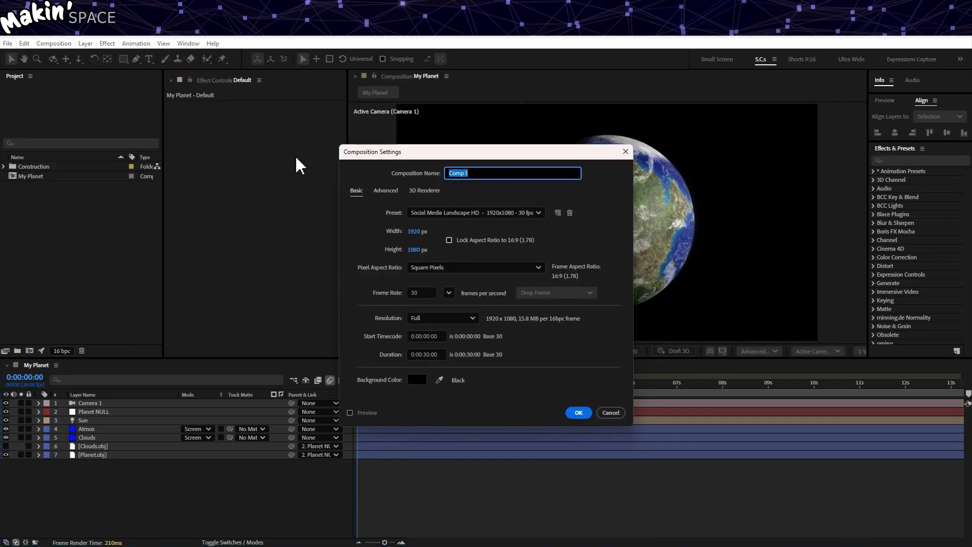
pyautogui.write('Ring Line')
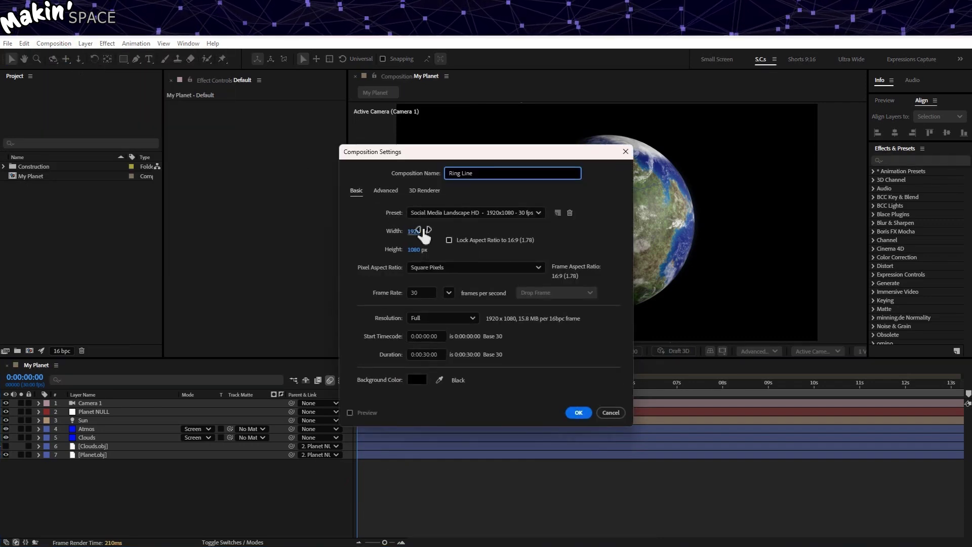
pyautogui.click(418, 231)
pyautogui.write('2000')
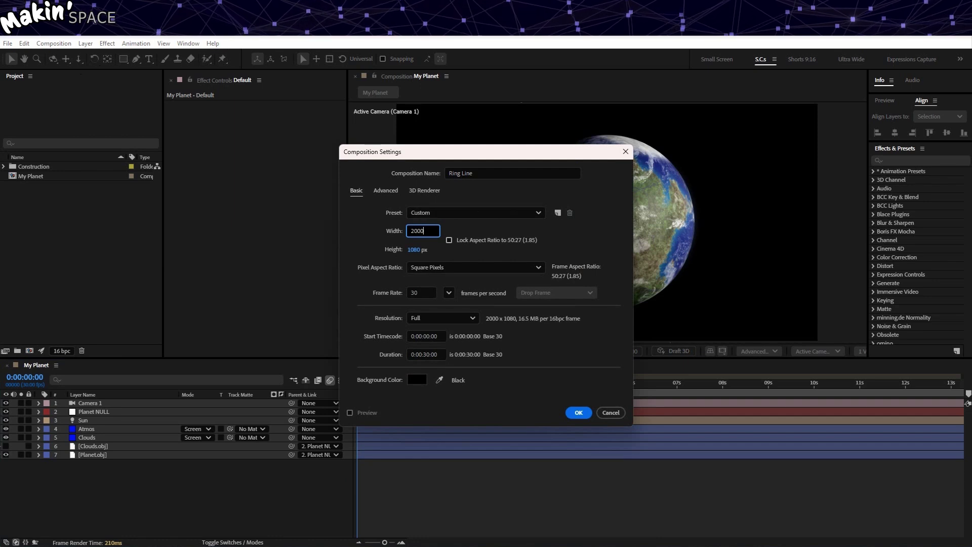
pyautogui.click(421, 248)
pyautogui.write('300')
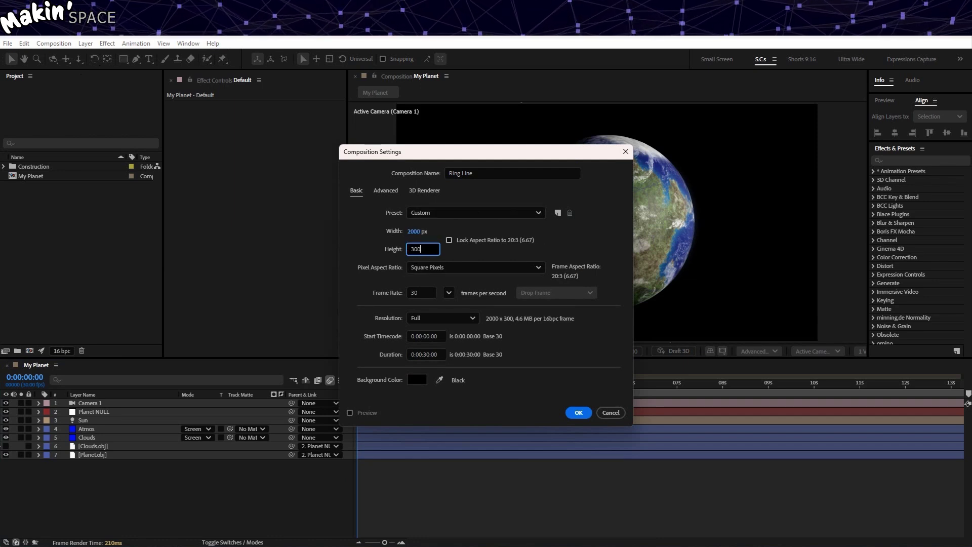
pyautogui.click(560, 365)
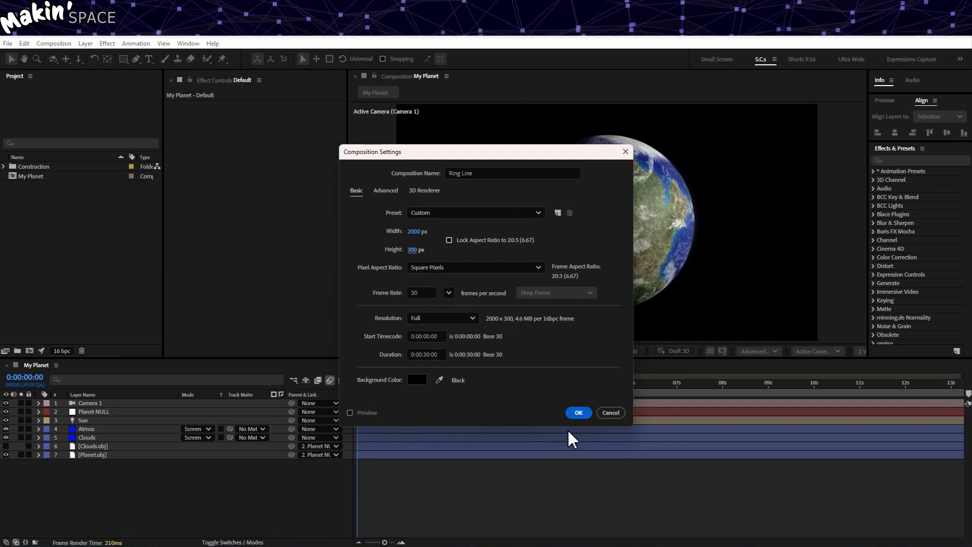
pyautogui.click(579, 412)
# - Add a comp-sized black solid to Ring Line
pyautogui.click(86, 43)
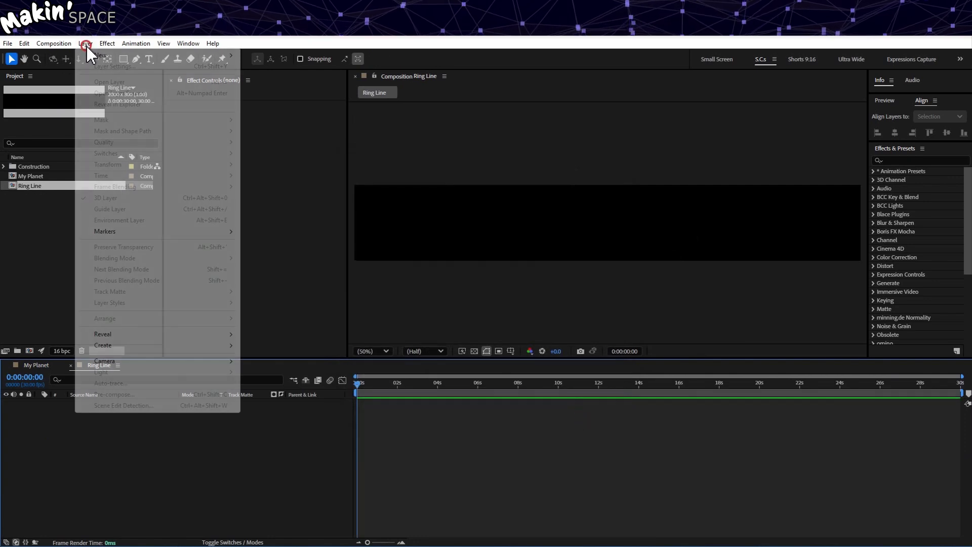
pyautogui.moveTo(96, 55)
pyautogui.click(283, 66)
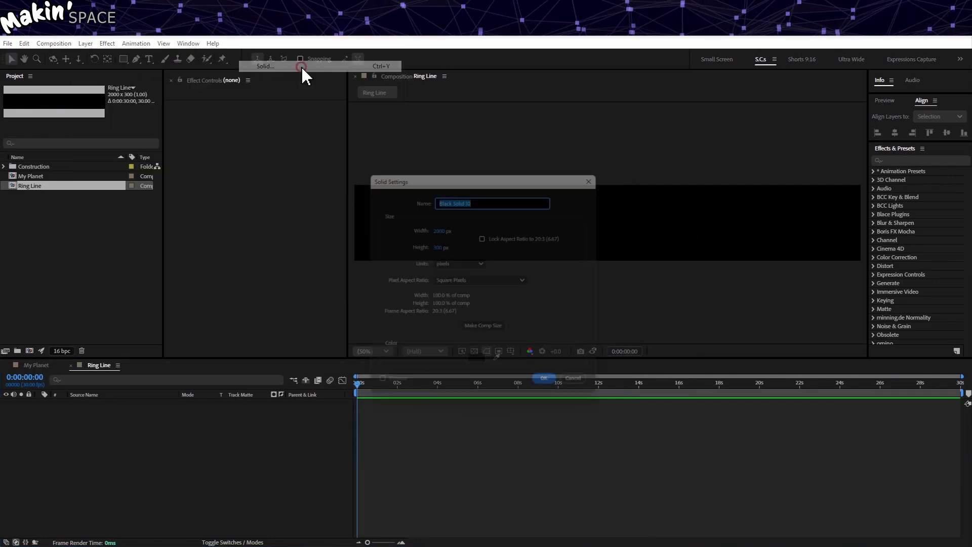
pyautogui.click(500, 336)
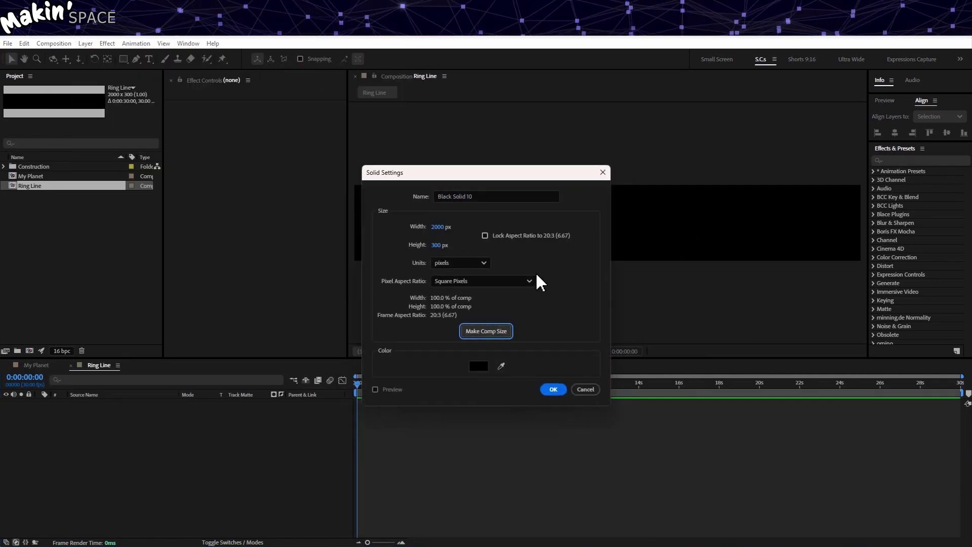
pyautogui.click(553, 388)
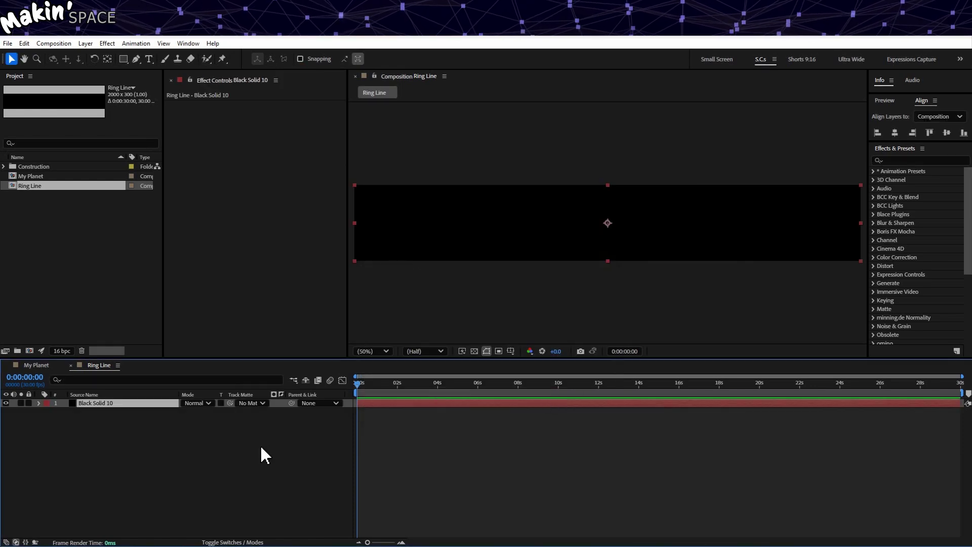
# - Apply Fractal Noise to the solid with Contrast 125
pyautogui.click(107, 43)
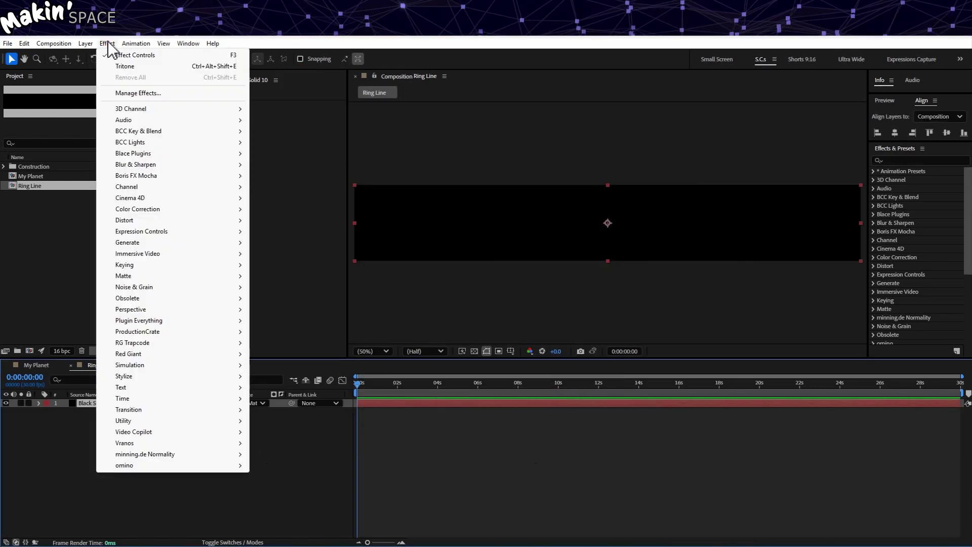
pyautogui.click(178, 286)
pyautogui.click(283, 309)
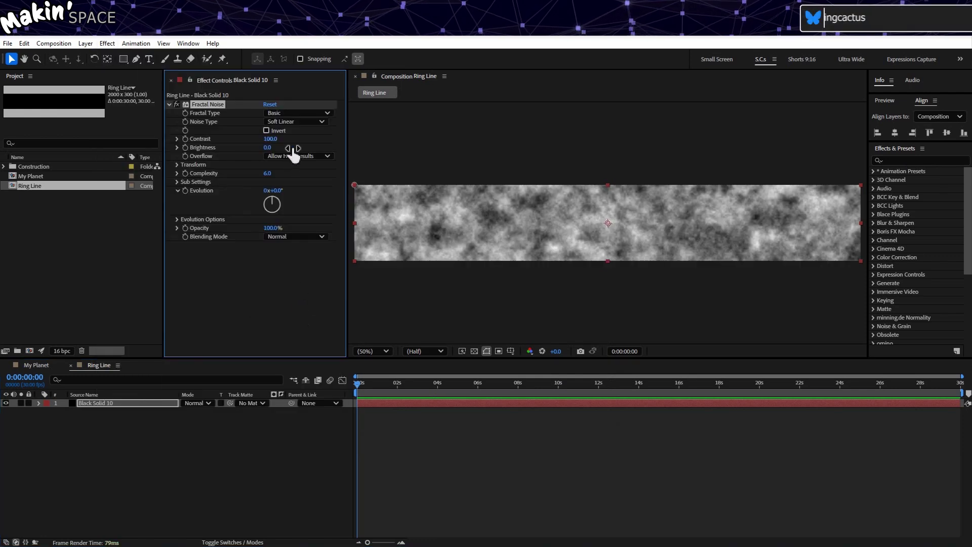
pyautogui.click(272, 139)
pyautogui.write('125')
pyautogui.press('Return')
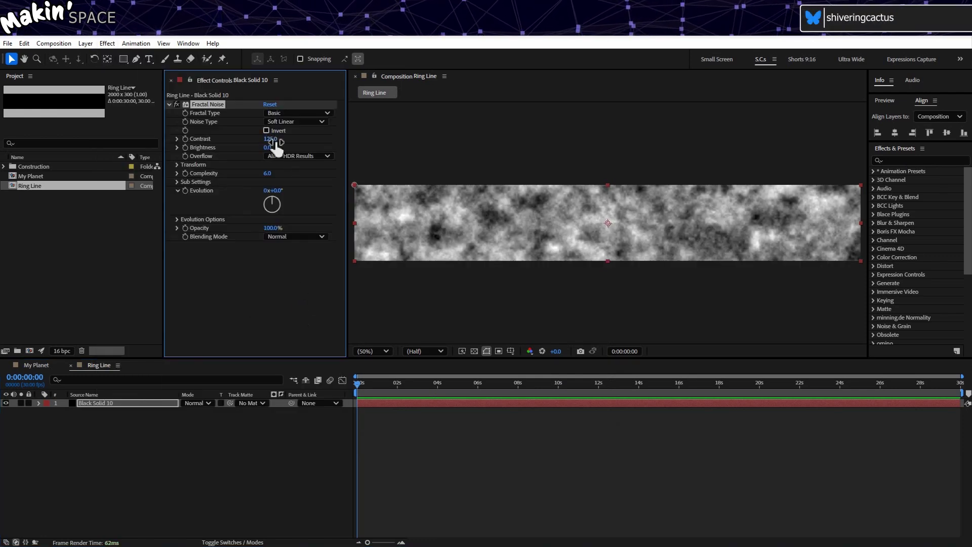
# - Turn off uniform scaling, set Scale Width 5000, Height 20, Contrast 155 and Evolution -49°
pyautogui.click(177, 164)
pyautogui.click(267, 182)
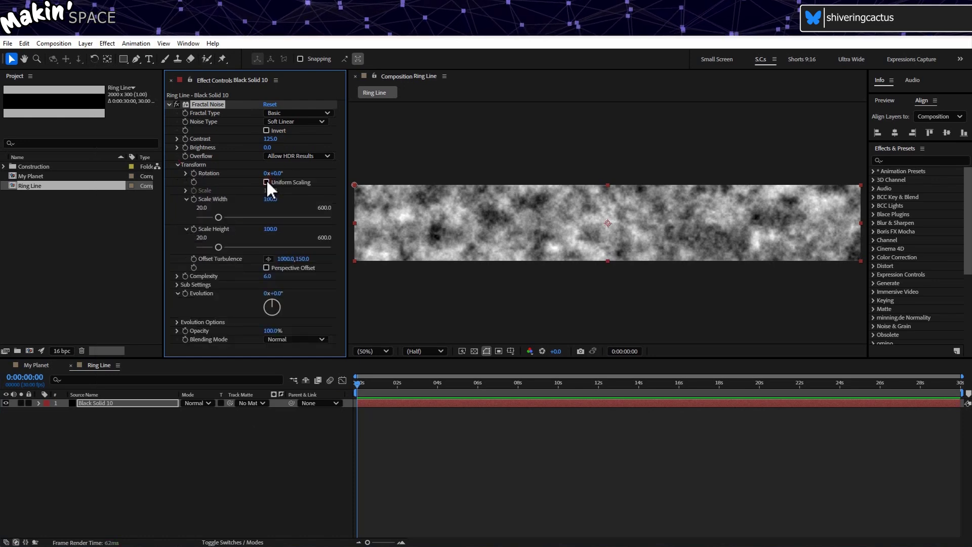
pyautogui.click(273, 199)
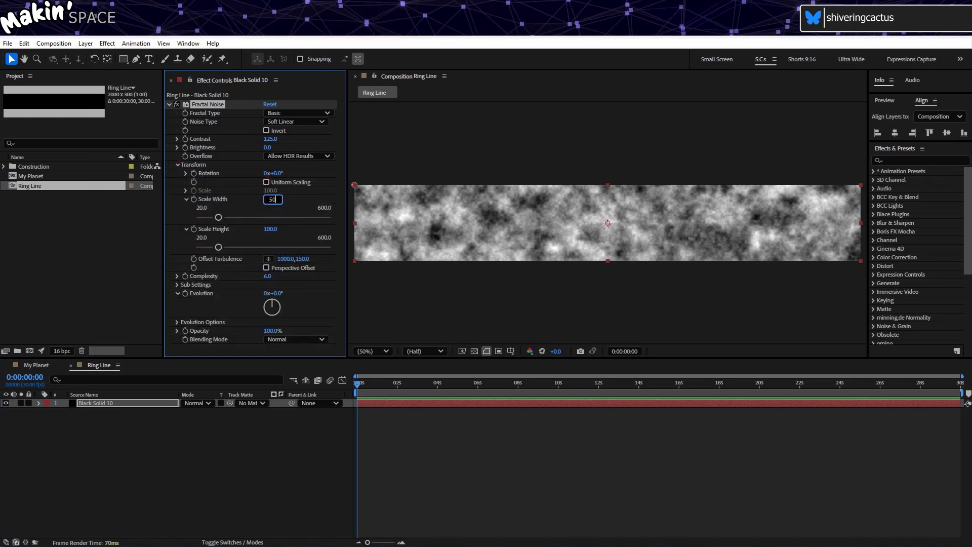
pyautogui.write('5000')
pyautogui.press('Return')
pyautogui.click(272, 229)
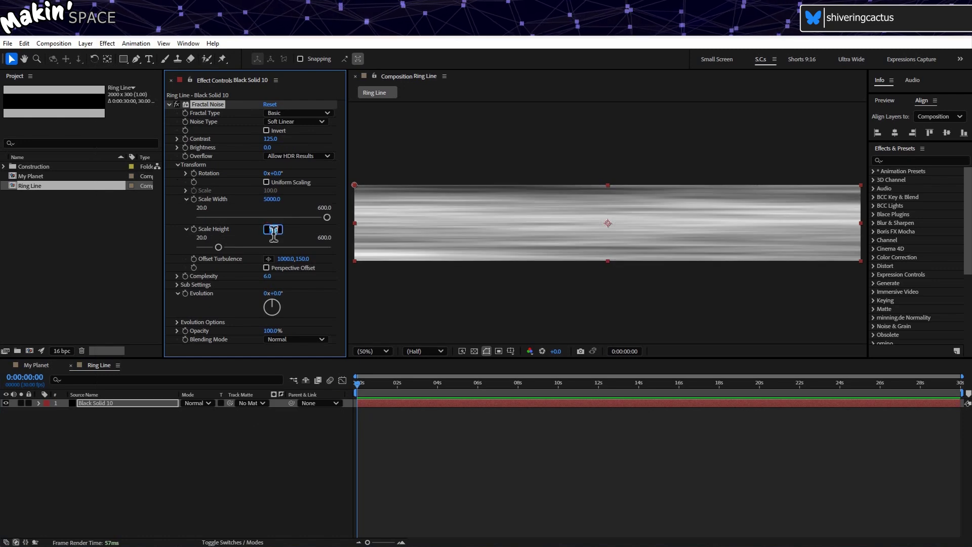
pyautogui.press('Return')
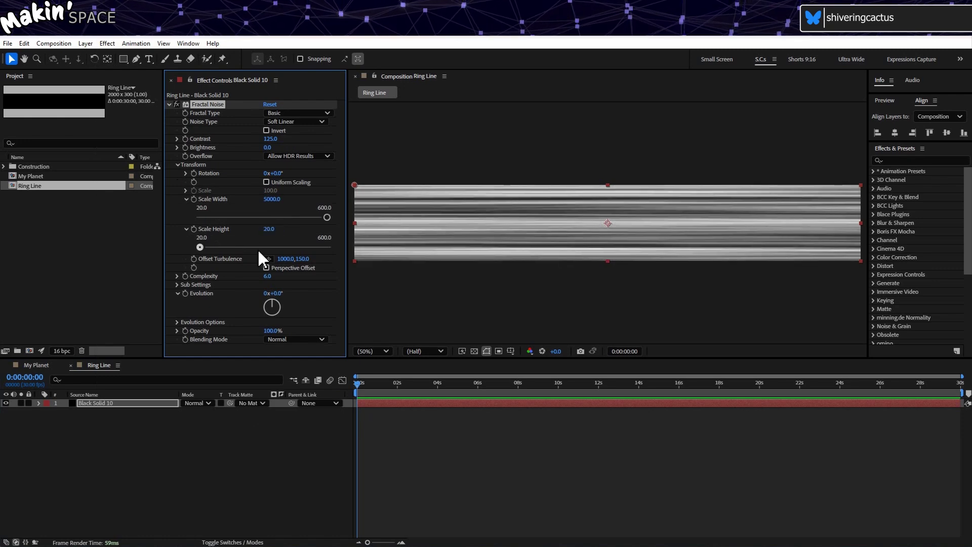
pyautogui.moveTo(268, 139); pyautogui.dragTo(290, 142)
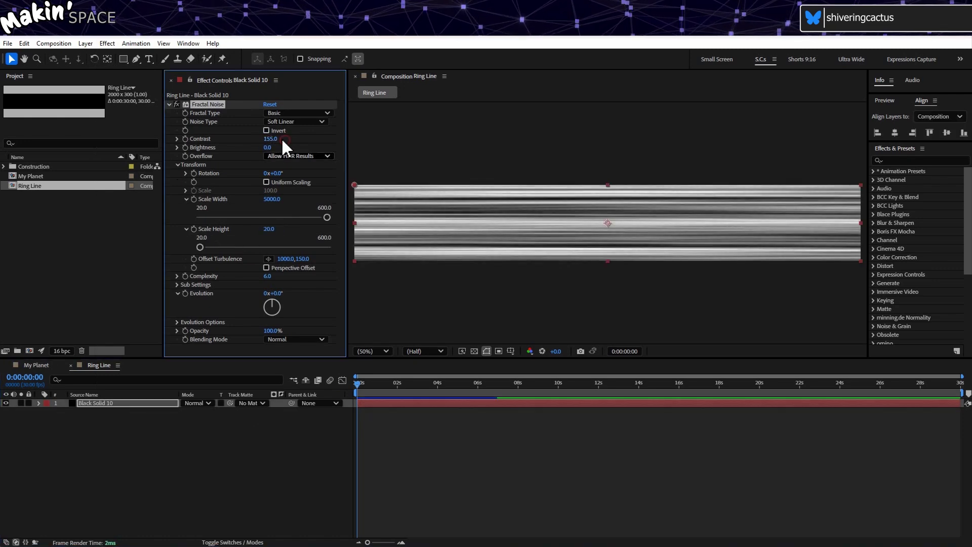
pyautogui.moveTo(276, 293); pyautogui.dragTo(256, 293)
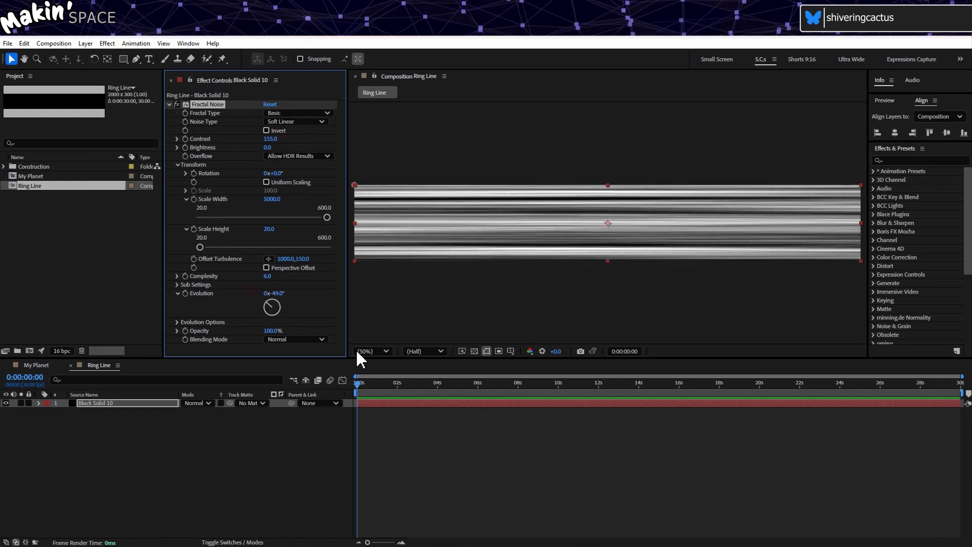
# - Duplicate the Black Solid noise layer
pyautogui.hotkey('ctrl', 'd')
pyautogui.click(110, 405)
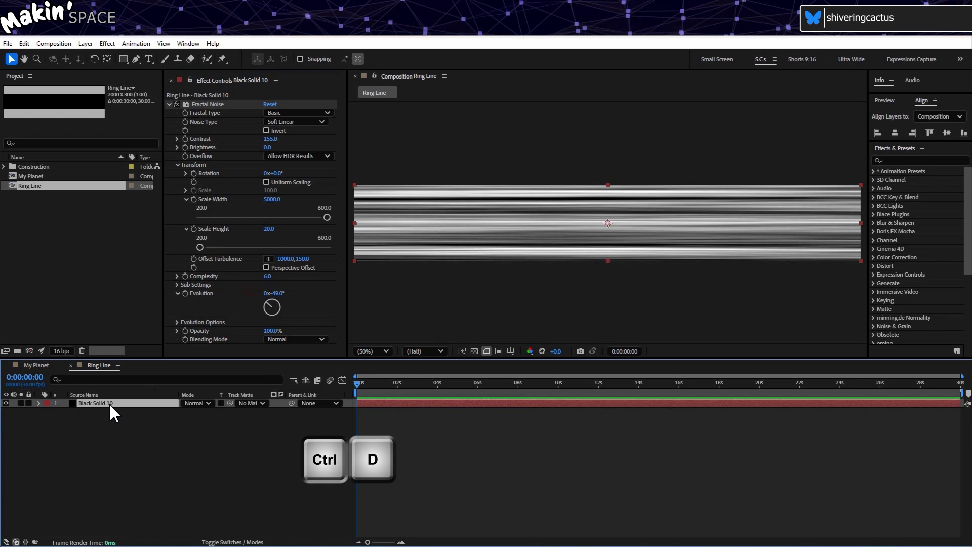
pyautogui.hotkey('ctrl', 'd')
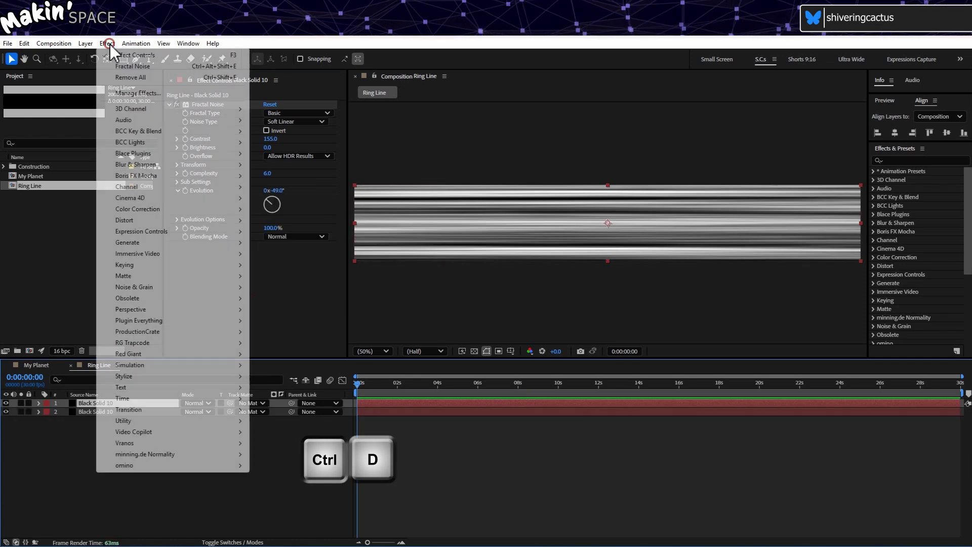
# - Apply Offset to the top noise layer with Shift Center To X set to 0
pyautogui.moveTo(137, 221)
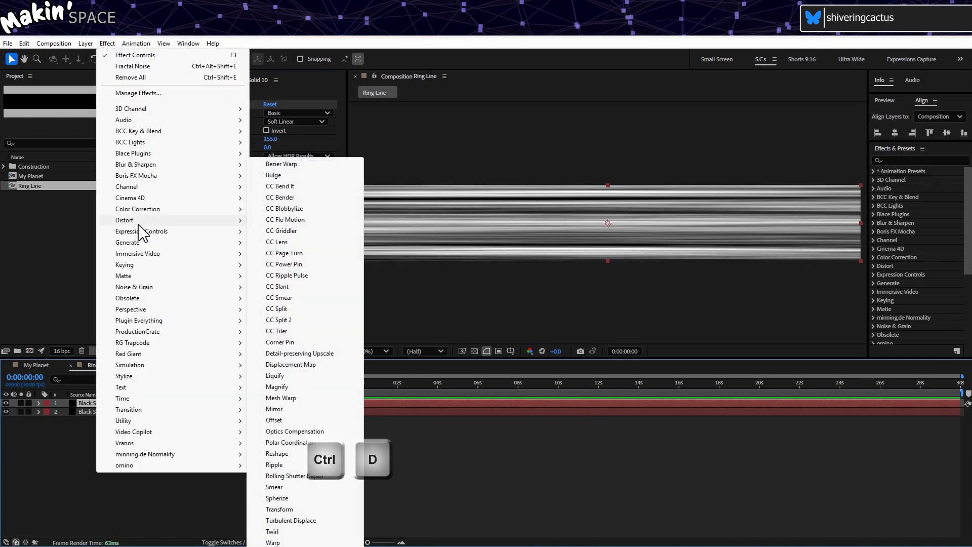
pyautogui.click(304, 420)
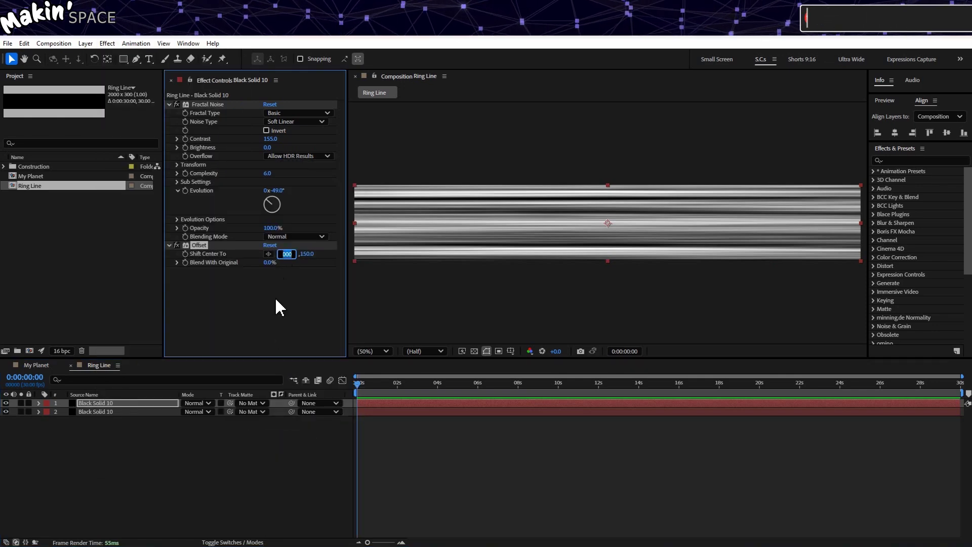
pyautogui.write('0')
pyautogui.press('Return')
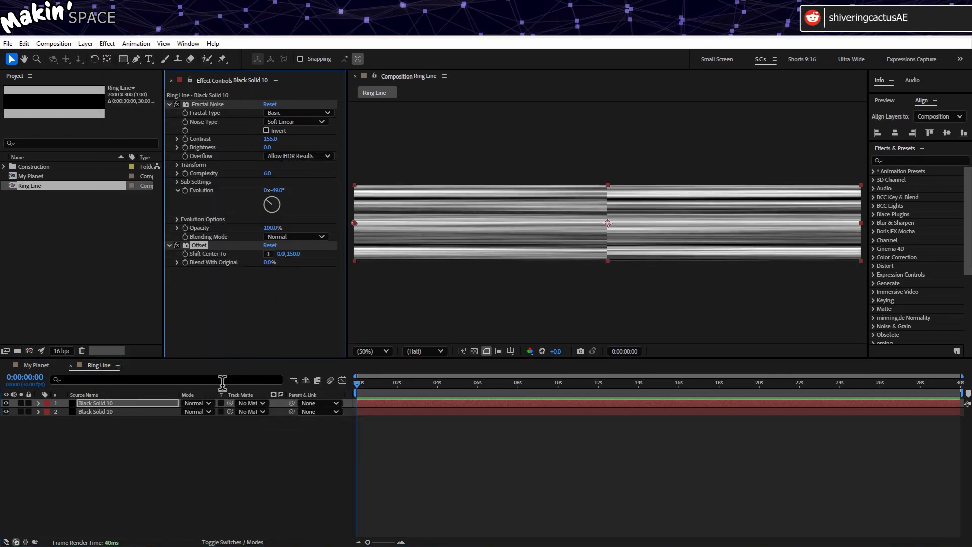
pyautogui.click(249, 483)
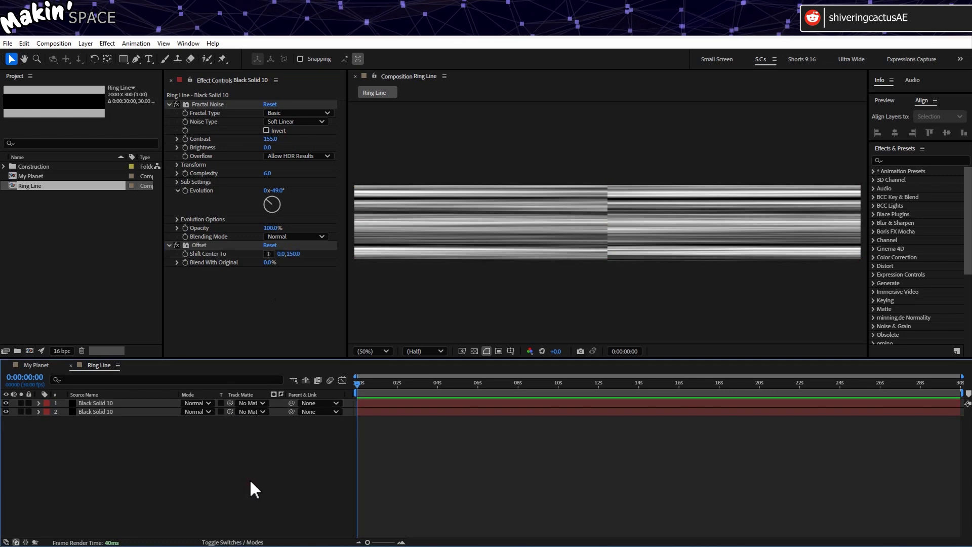
pyautogui.click(148, 411)
pyautogui.click(147, 403)
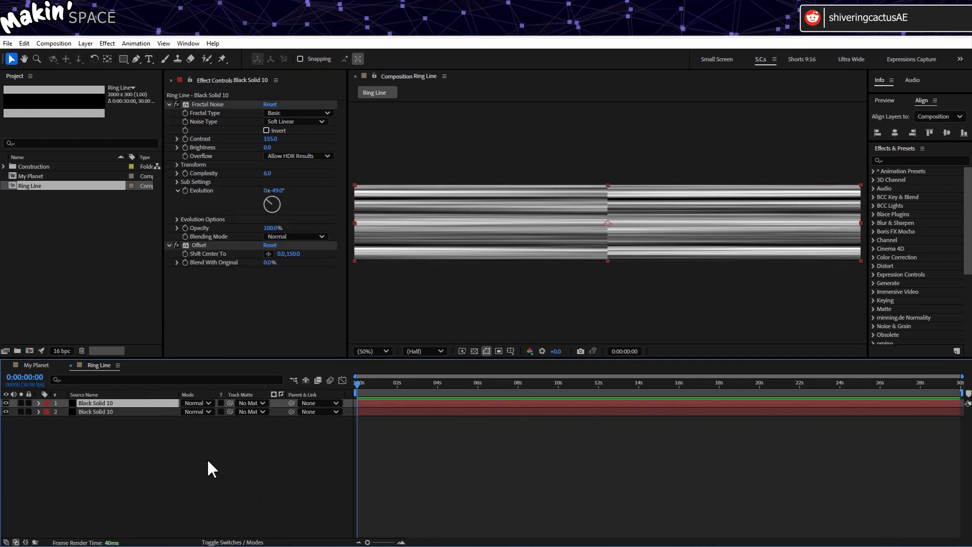
# - Draw a rectangular mask over the comp centre on the top noise layer and solo it
pyautogui.click(123, 59)
pyautogui.moveTo(527, 149); pyautogui.dragTo(687, 306)
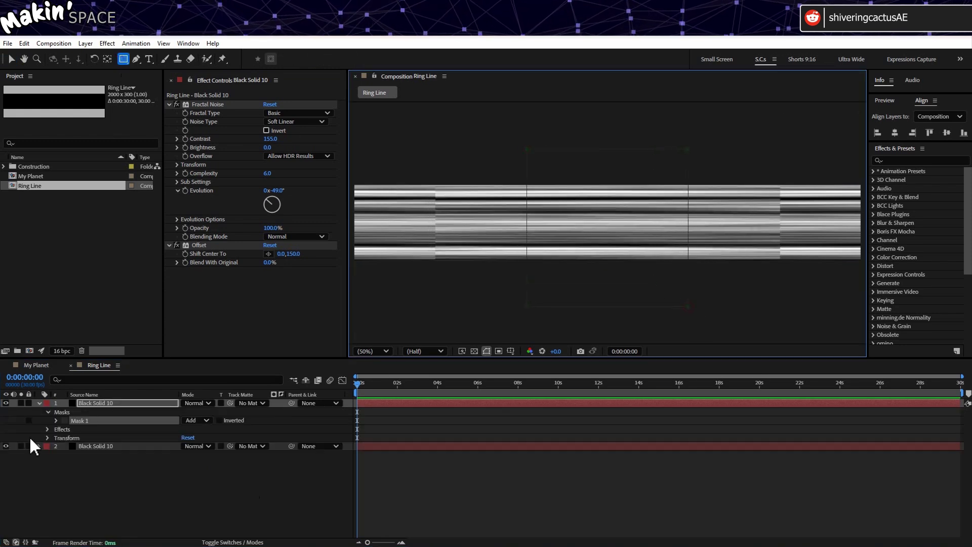
pyautogui.click(20, 403)
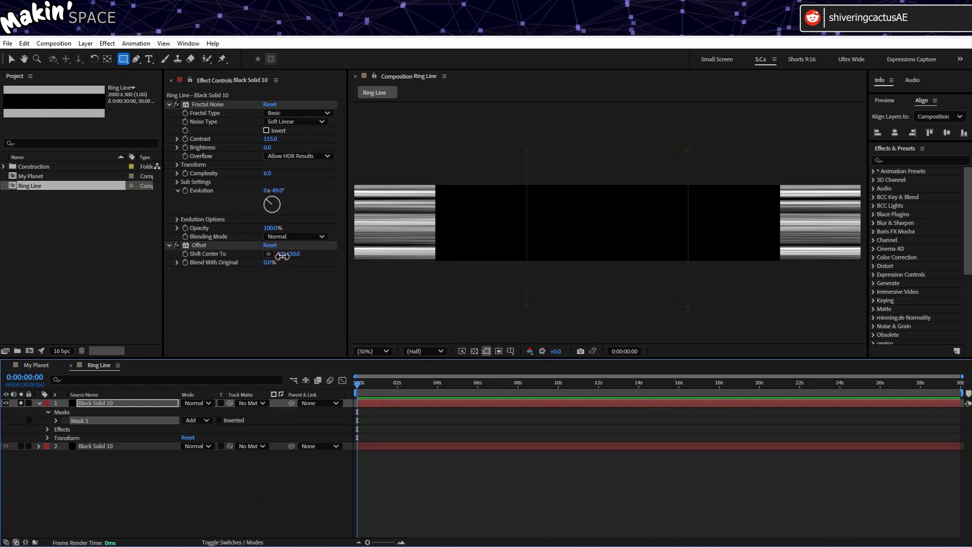
pyautogui.moveTo(282, 257)
pyautogui.mouseDown()
pyautogui.moveTo(171, 254)
pyautogui.moveTo(271, 257)
pyautogui.mouseUp()
# - Feather the mask by 300 px and colour its outline green
pyautogui.press('m')
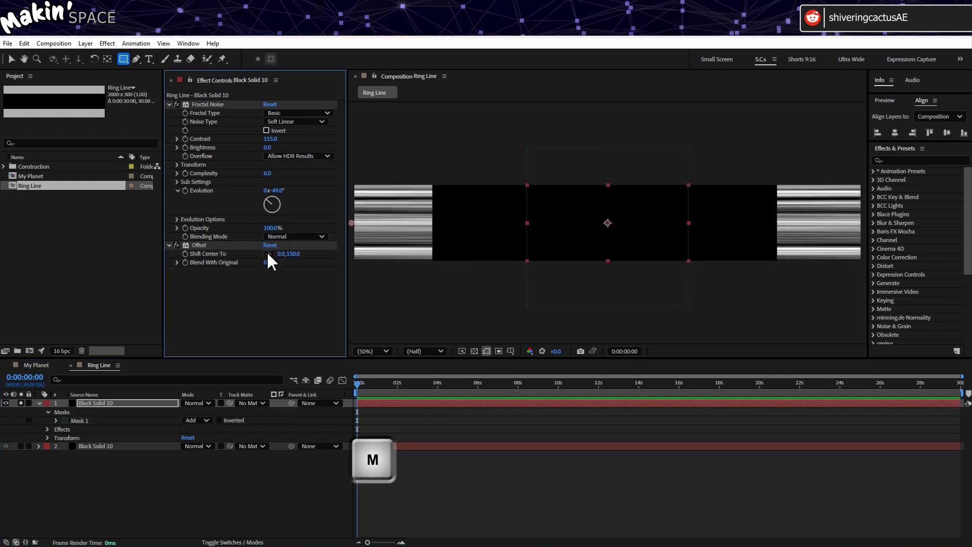
pyautogui.press('m')
pyautogui.press('m')
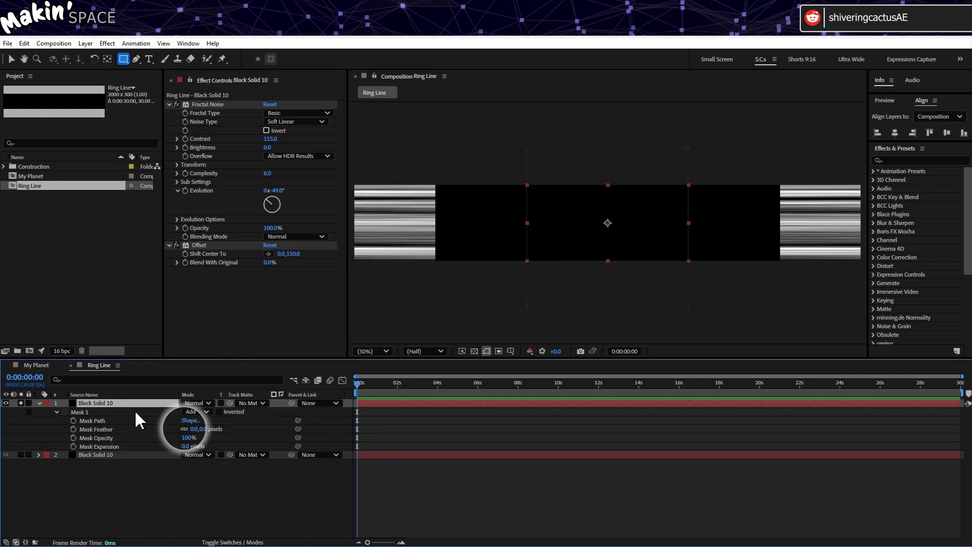
pyautogui.click(193, 429)
pyautogui.write('300')
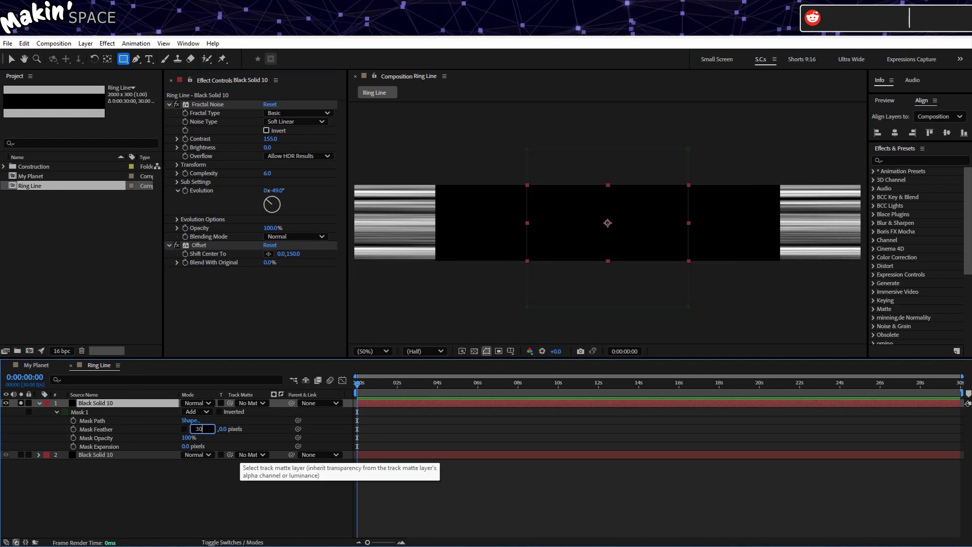
pyautogui.press('Return')
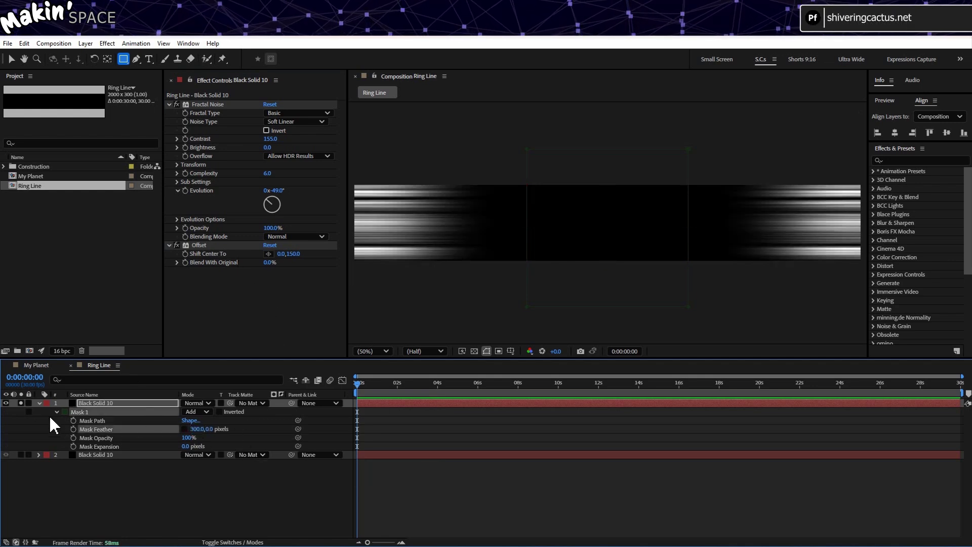
pyautogui.click(65, 411)
pyautogui.click(590, 232)
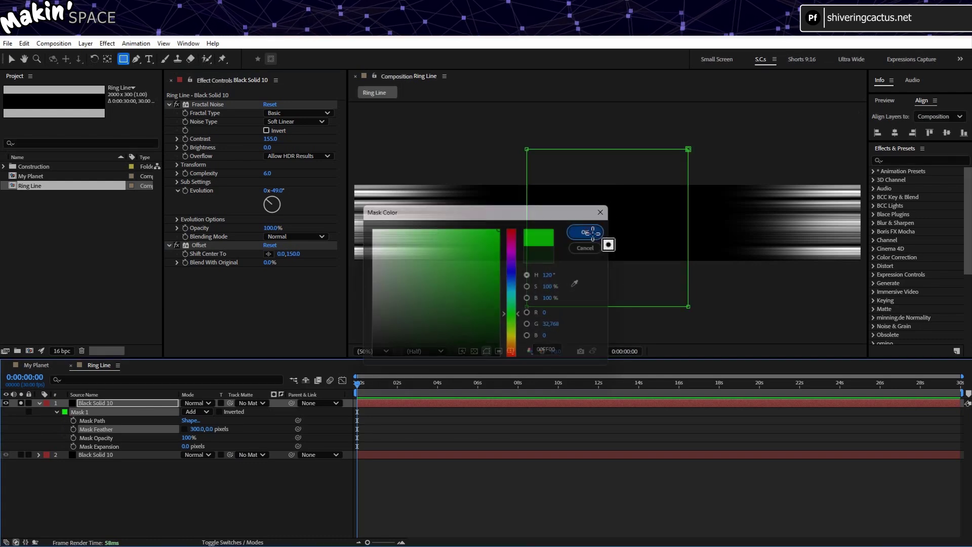
# - Reset the top layer's Offset X to 0 (0.0,150.0) and unsolo to show both noise layers
pyautogui.moveTo(284, 253); pyautogui.dragTo(306, 266)
pyautogui.click(281, 253)
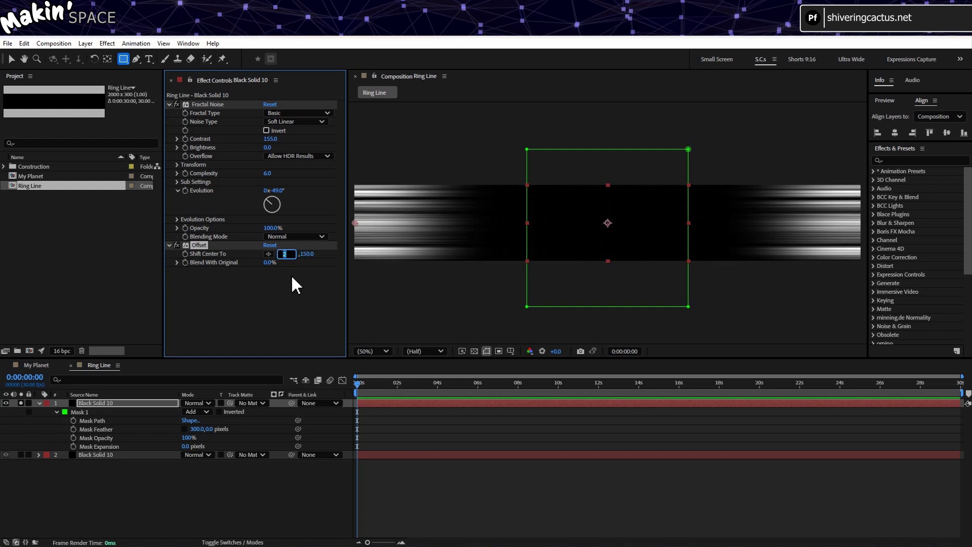
pyautogui.write('0')
pyautogui.press('Return')
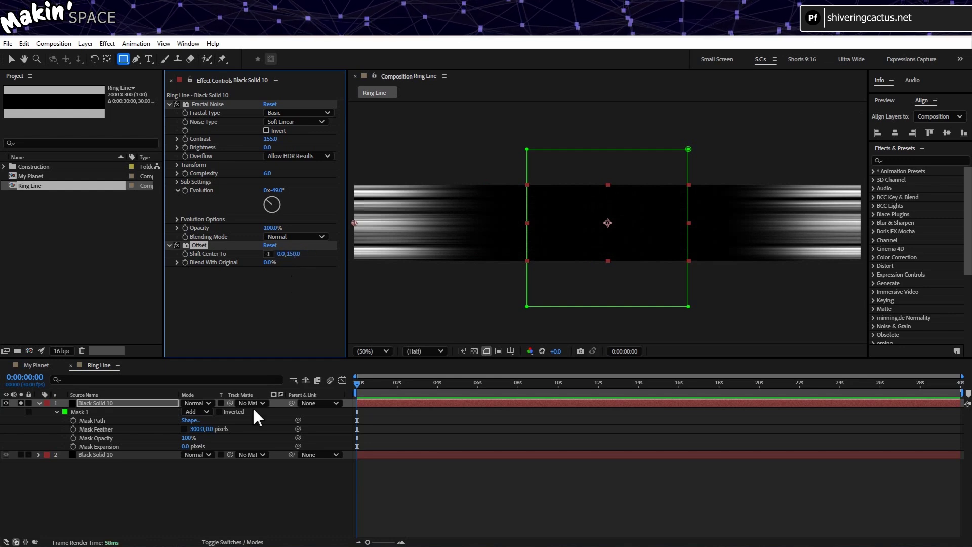
pyautogui.click(41, 462)
pyautogui.click(21, 403)
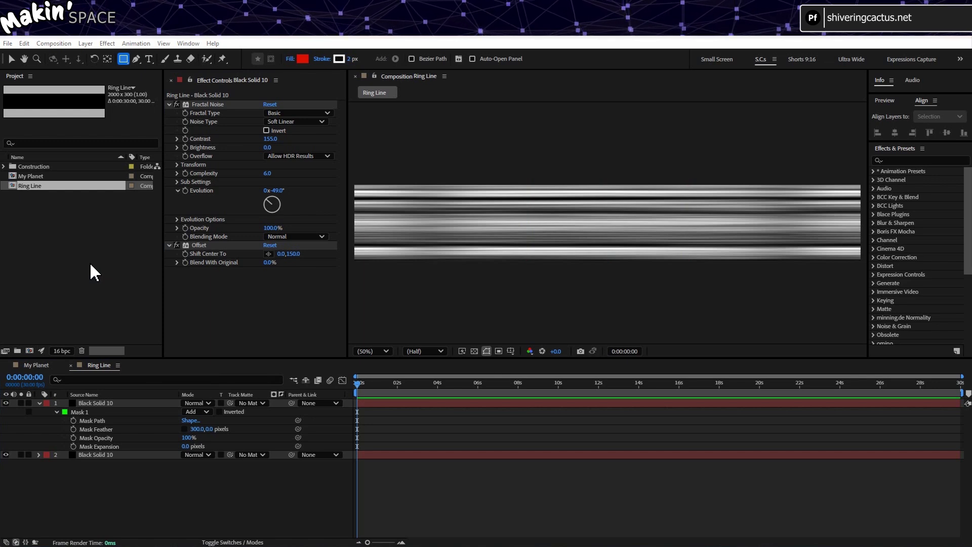
# - Nest Ring Line in a new composition renamed Ring, sized 2000 × 2000 px
pyautogui.click(31, 185)
pyautogui.moveTo(32, 184); pyautogui.dragTo(29, 351)
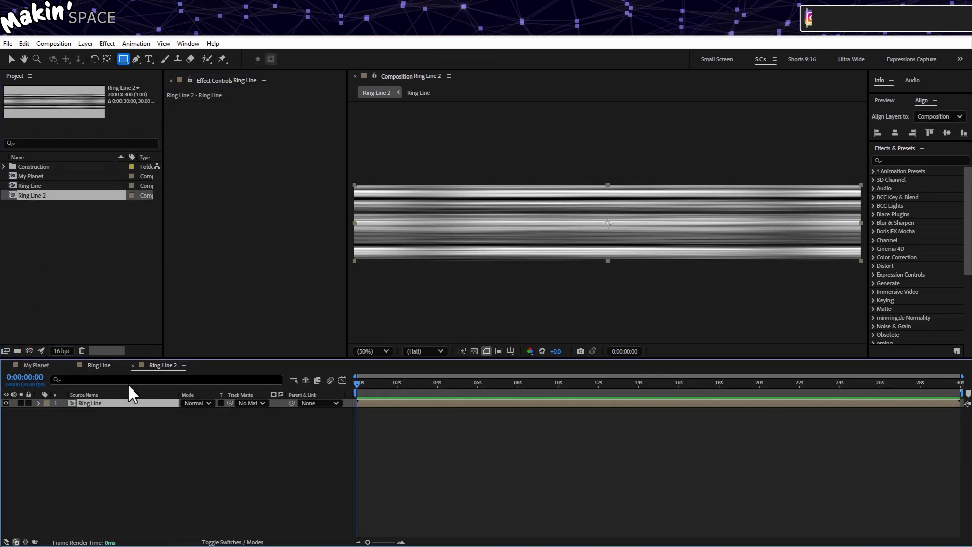
pyautogui.click(60, 43)
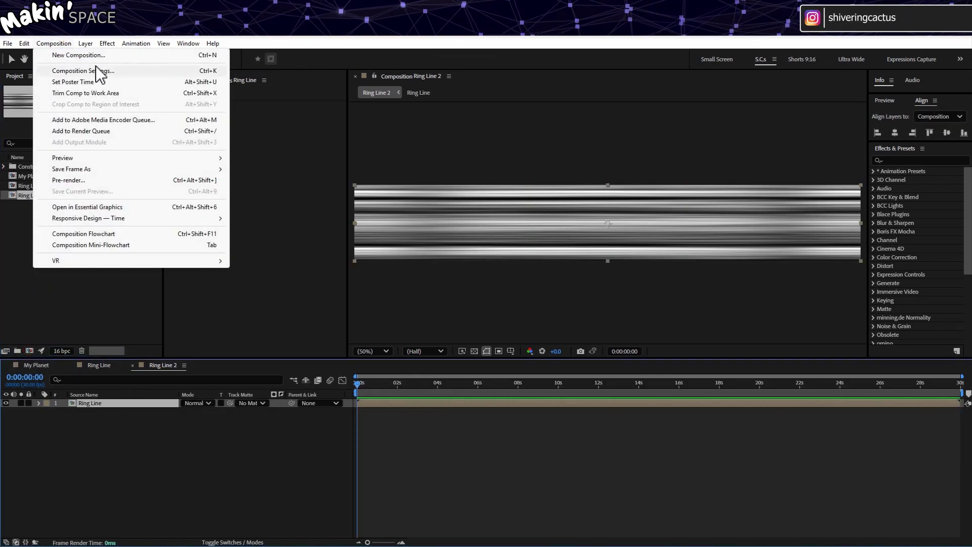
pyautogui.click(130, 72)
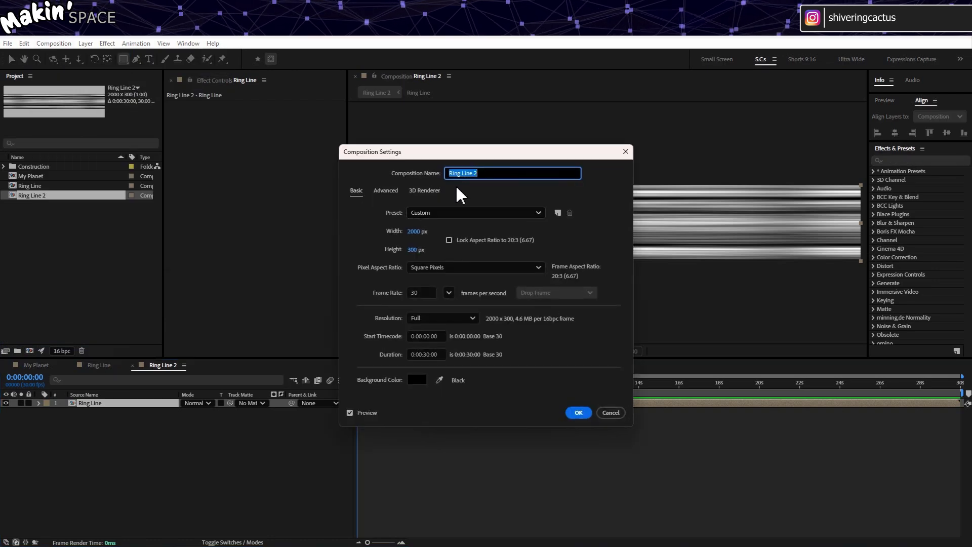
pyautogui.click(414, 249)
pyautogui.write('2000')
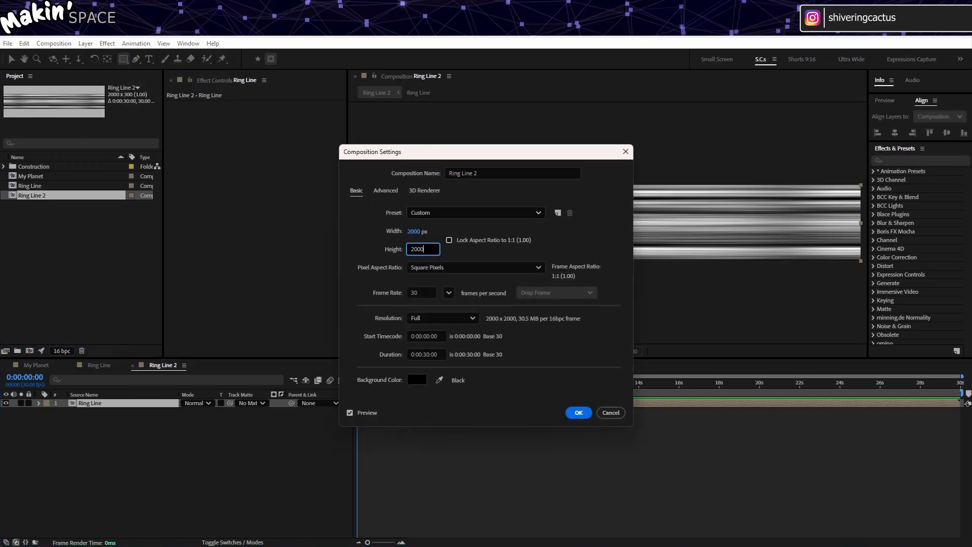
pyautogui.moveTo(460, 173); pyautogui.dragTo(528, 173)
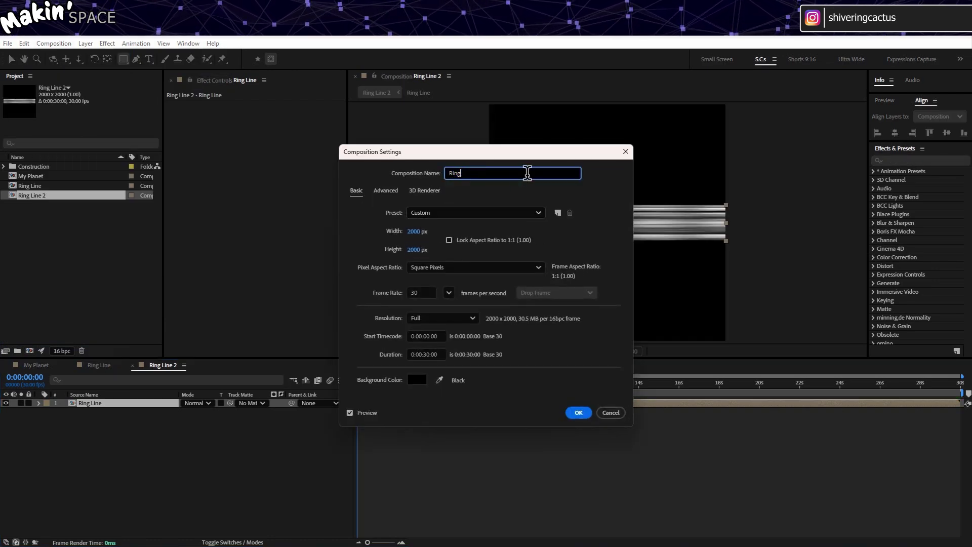
pyautogui.click(483, 200)
pyautogui.click(578, 412)
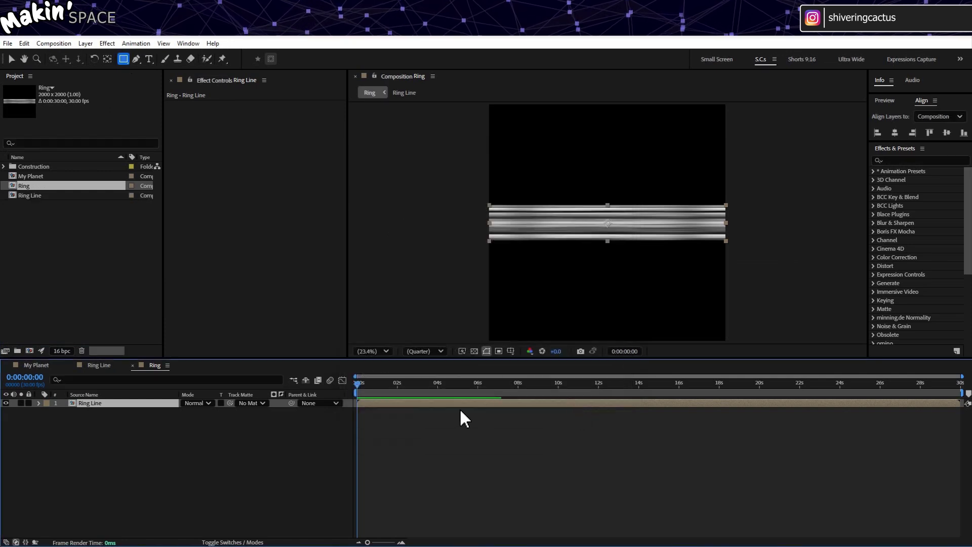
# - Add an adjustment layer to the Ring comp named Bend
pyautogui.press('Return')
pyautogui.click(85, 43)
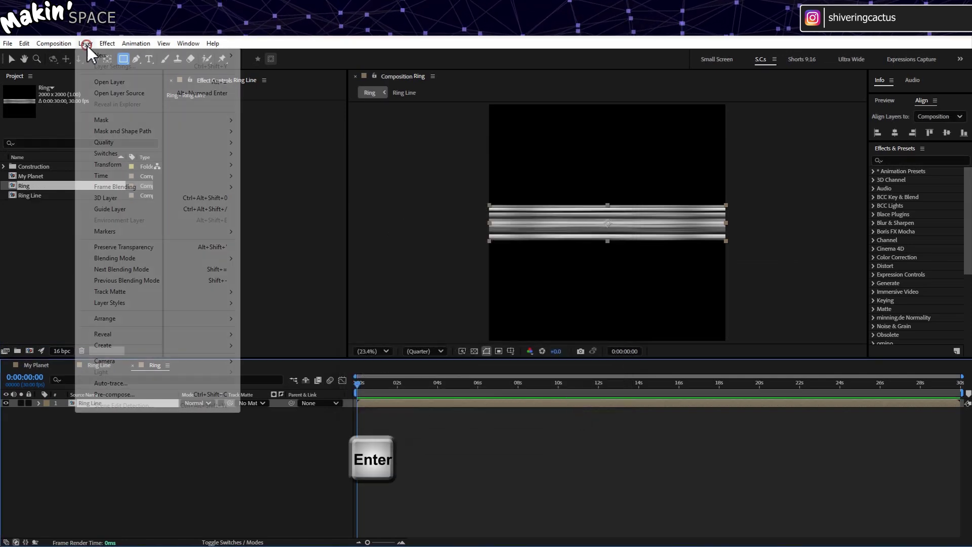
pyautogui.moveTo(91, 58)
pyautogui.click(315, 121)
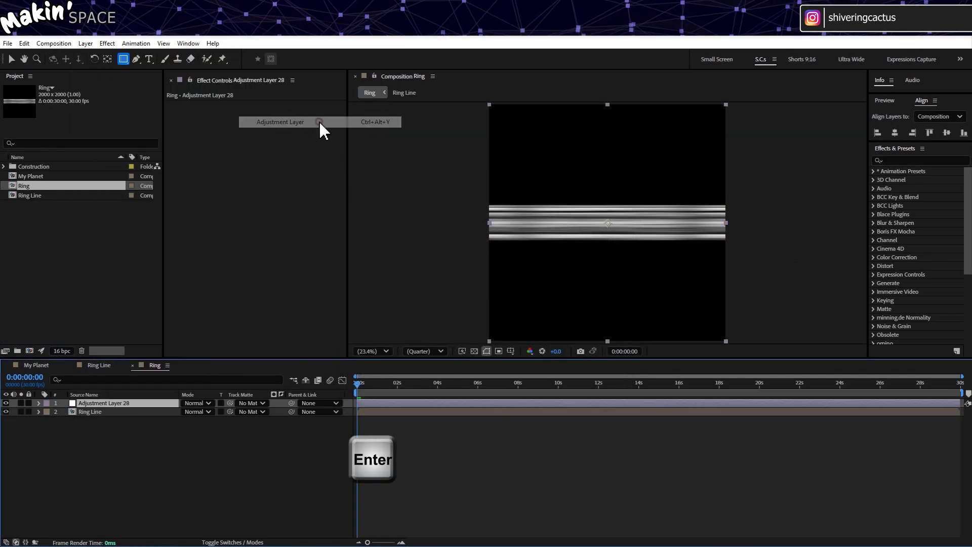
pyautogui.press('Return')
pyautogui.write('Bend')
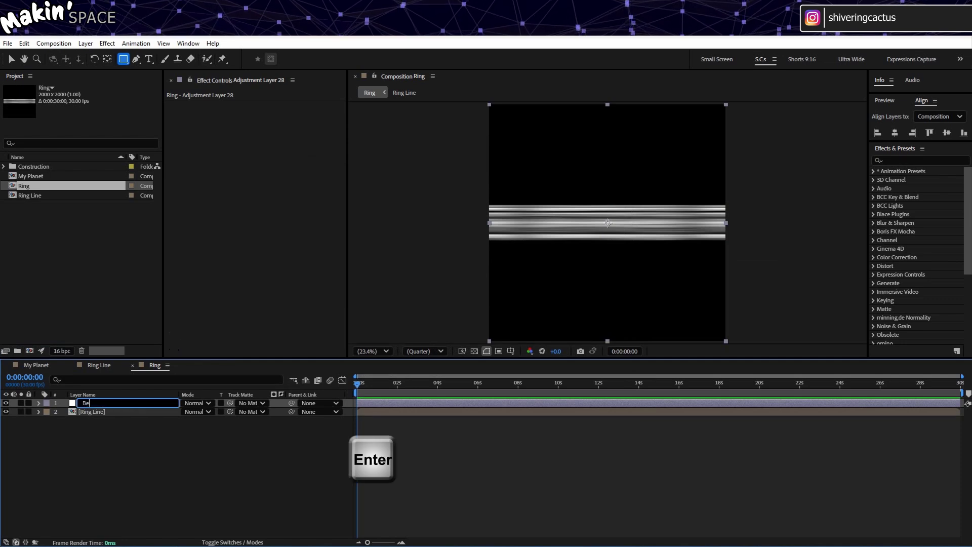
pyautogui.press('Return')
# - Apply Polar Coordinates to Bend, using Rect to Polar at 100% interpolation
pyautogui.click(107, 43)
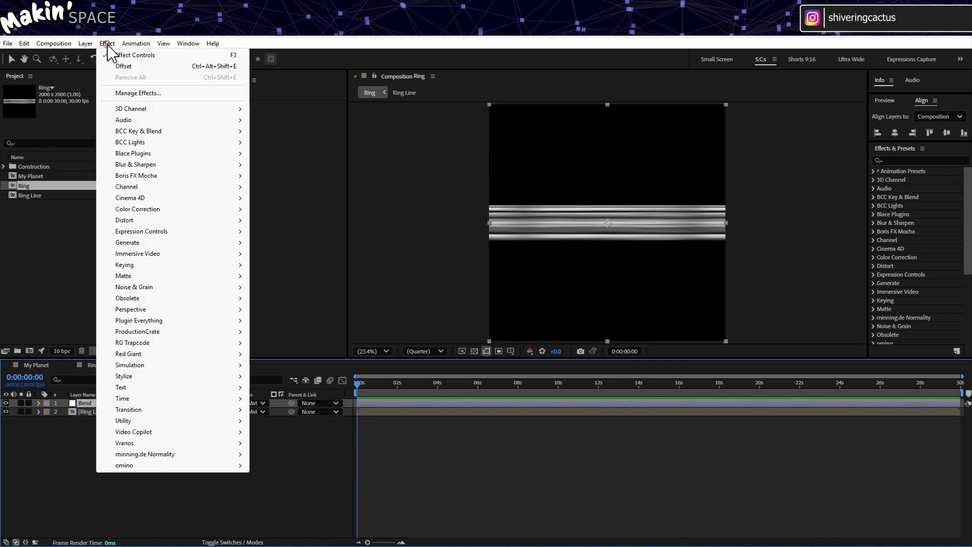
pyautogui.moveTo(167, 221)
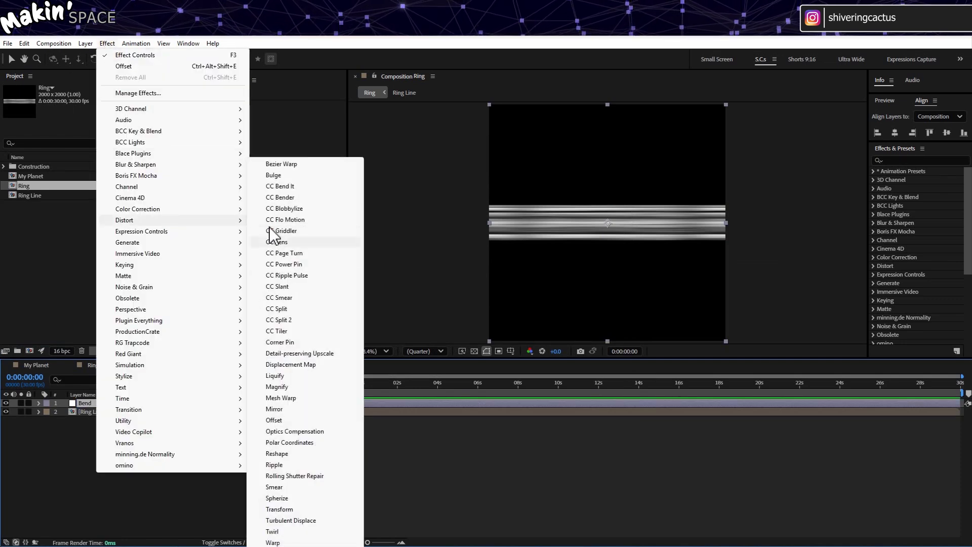
pyautogui.click(307, 443)
pyautogui.press('v')
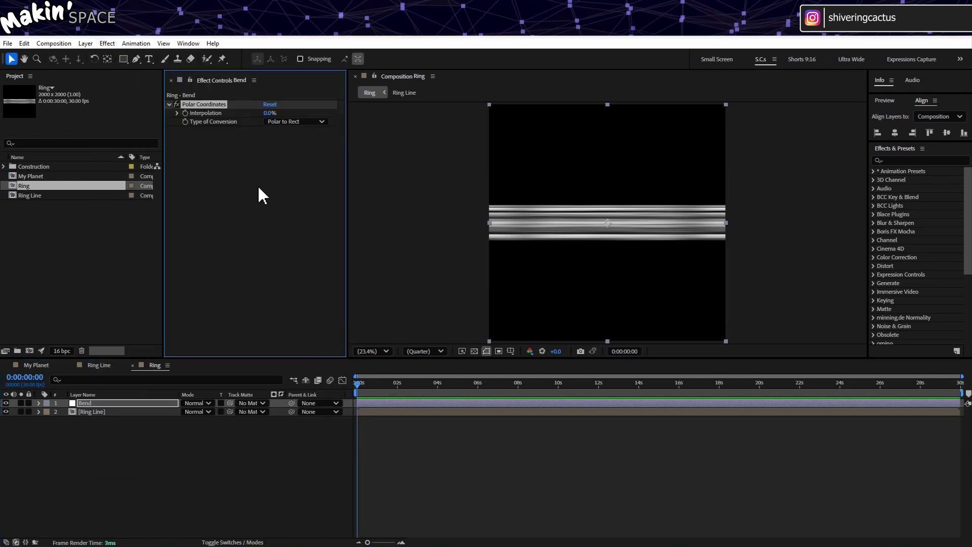
pyautogui.click(295, 122)
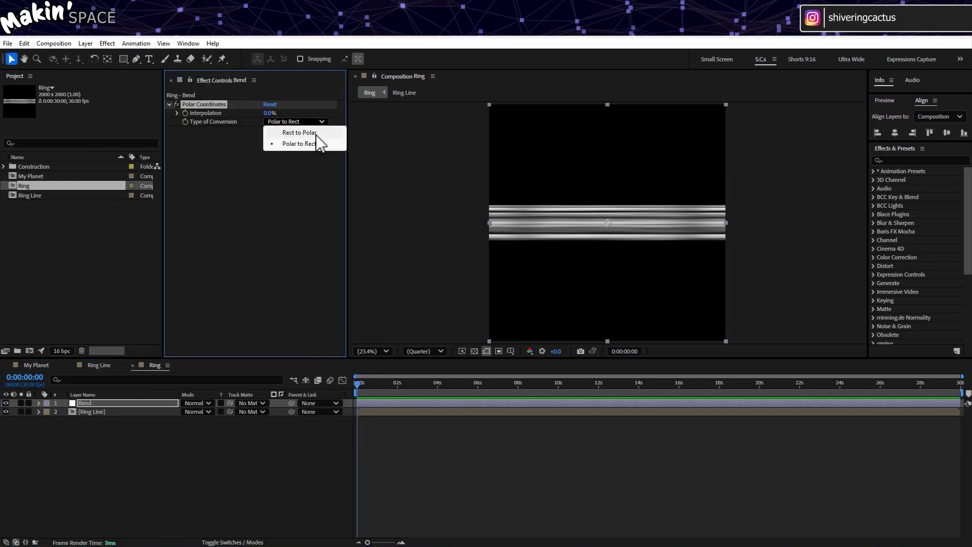
pyautogui.click(304, 133)
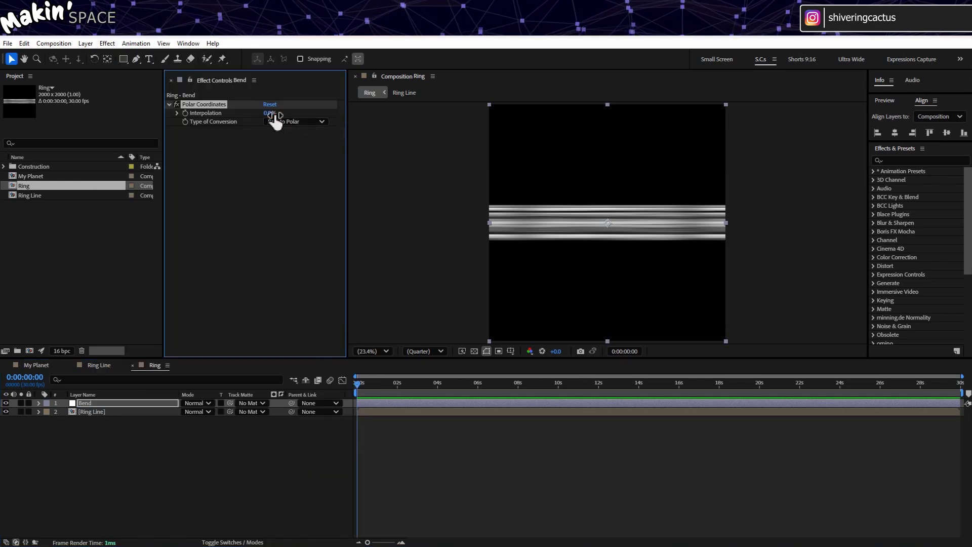
pyautogui.moveTo(271, 114); pyautogui.dragTo(463, 118)
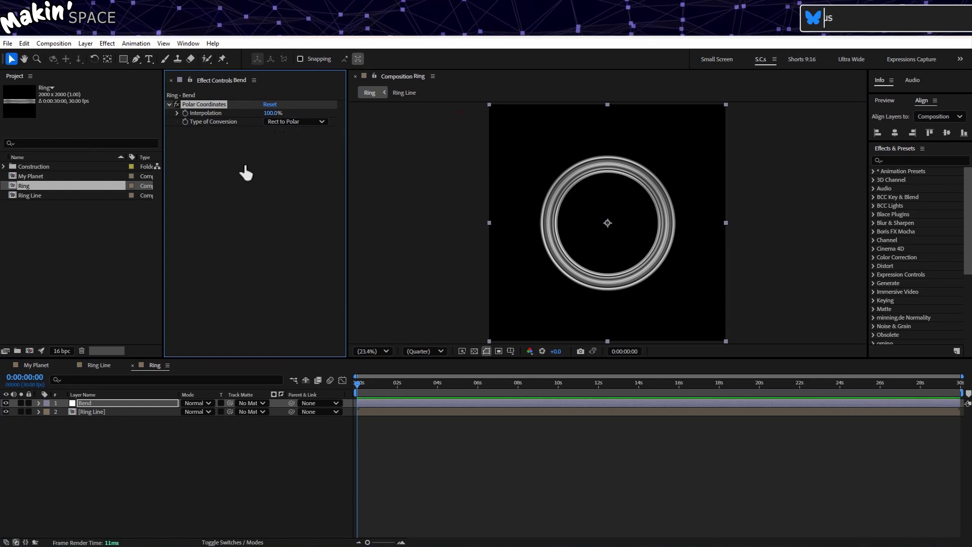
# - Move the Ring Line layer to Position 1000,1745 to enlarge the ring
pyautogui.click(116, 411)
pyautogui.press('p')
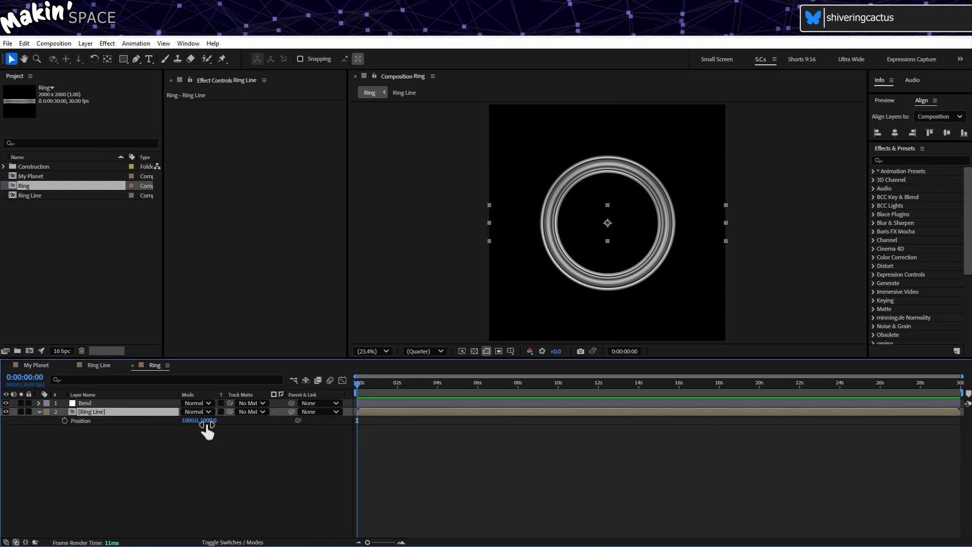
pyautogui.moveTo(210, 421); pyautogui.dragTo(601, 408)
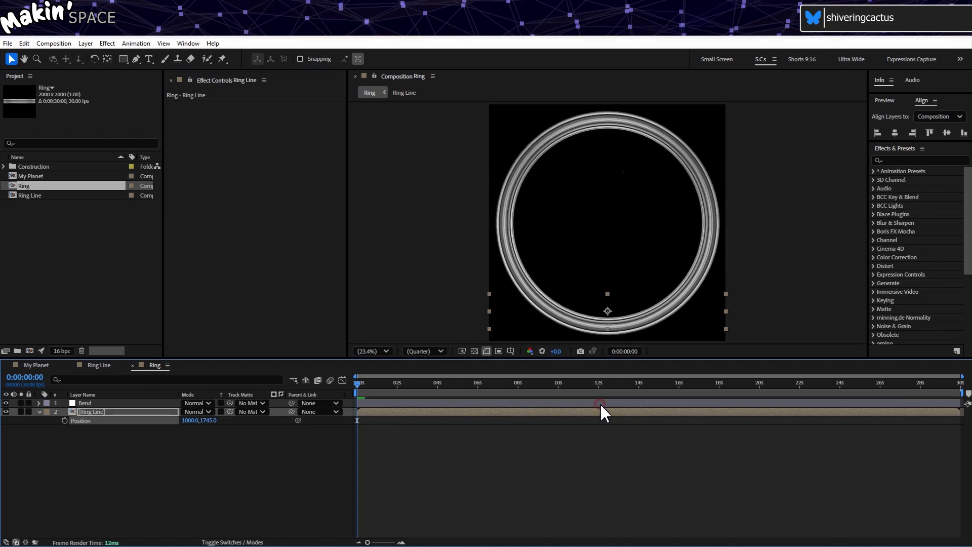
pyautogui.scroll(1, 630, 297)
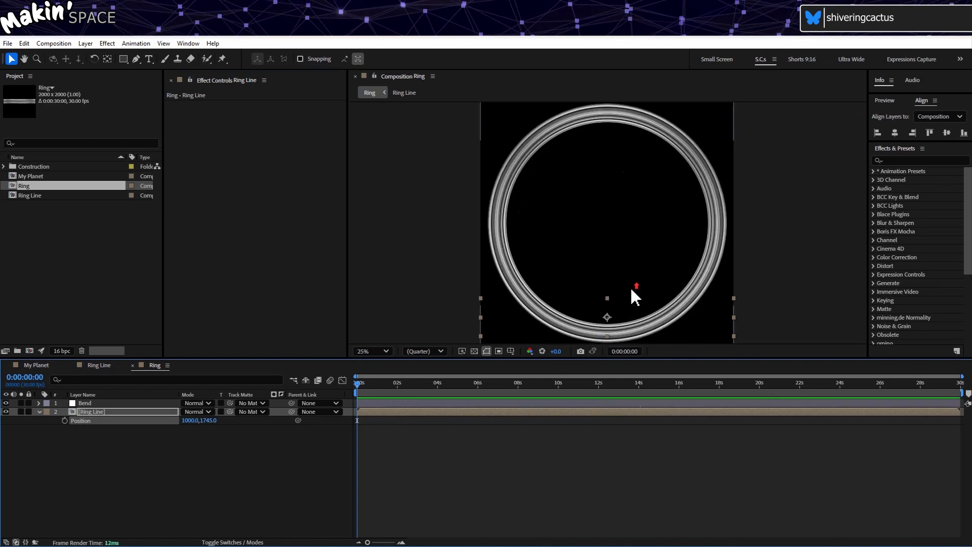
pyautogui.click(154, 458)
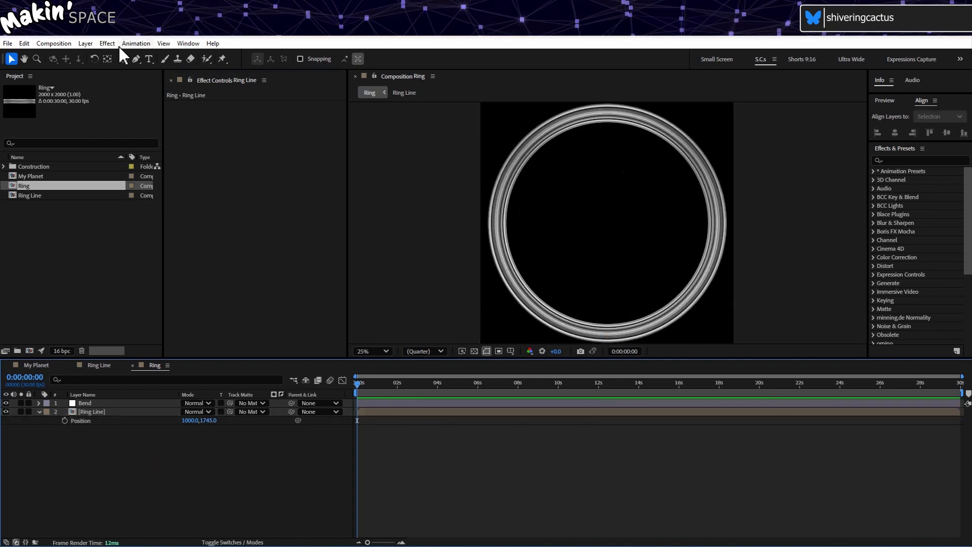
# - Apply Colorama to Ring Line using the Ramp Blue preset palette
pyautogui.click(131, 411)
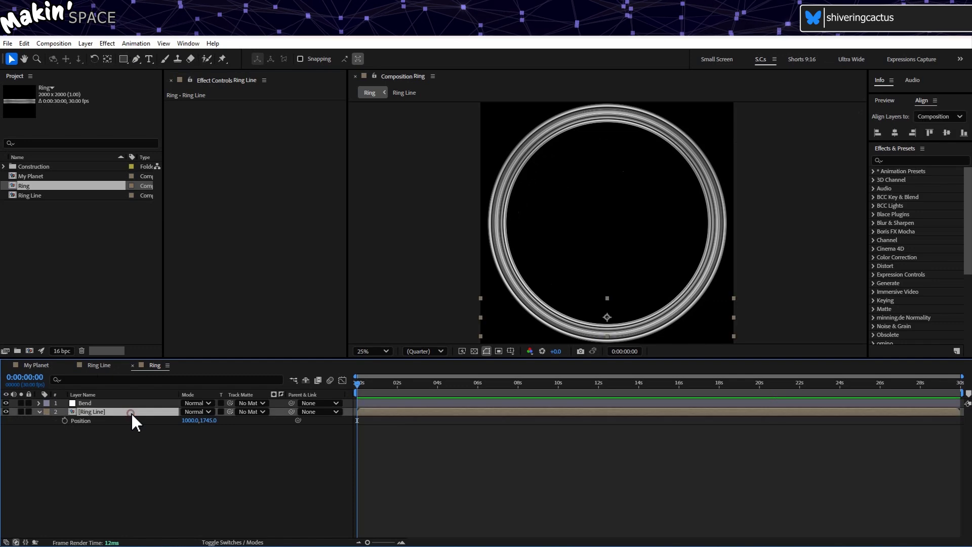
pyautogui.click(108, 44)
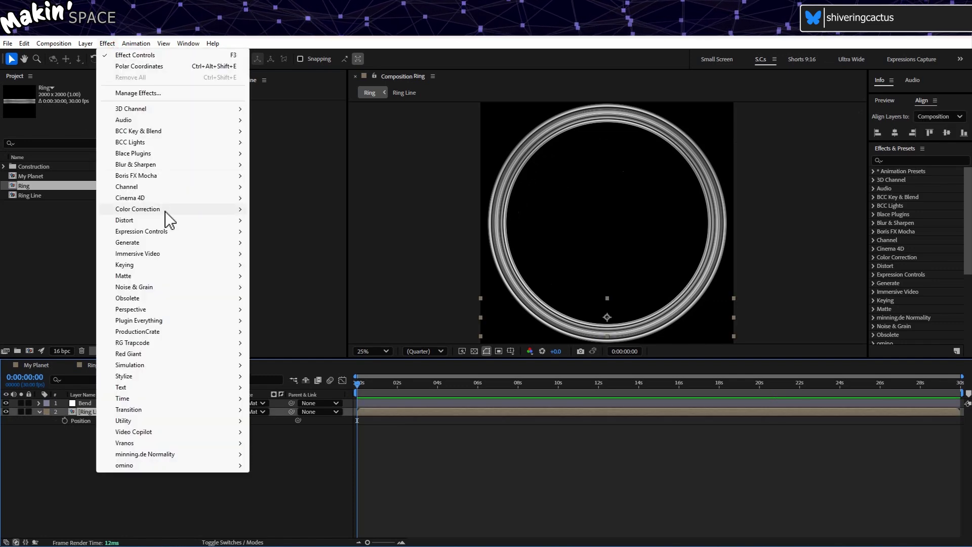
pyautogui.moveTo(166, 213)
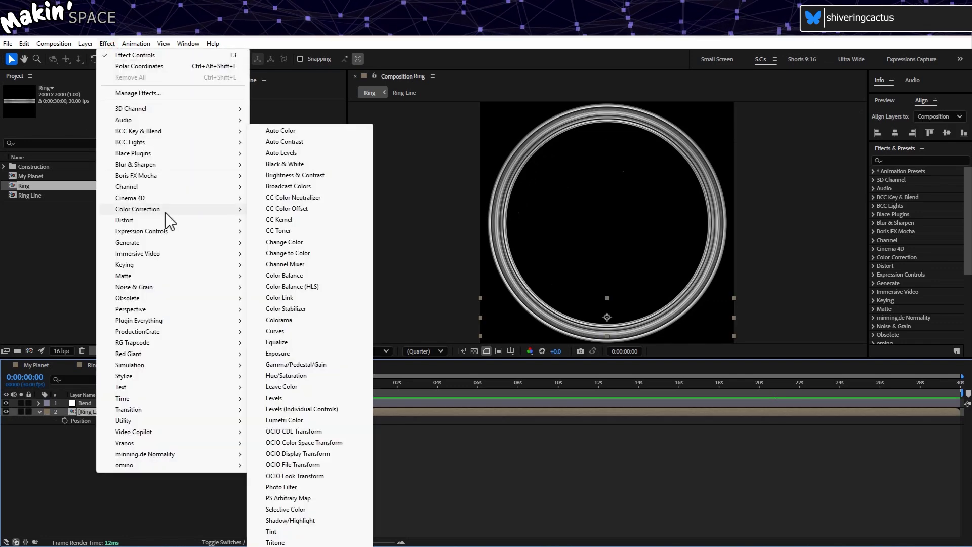
pyautogui.click(303, 320)
pyautogui.click(177, 122)
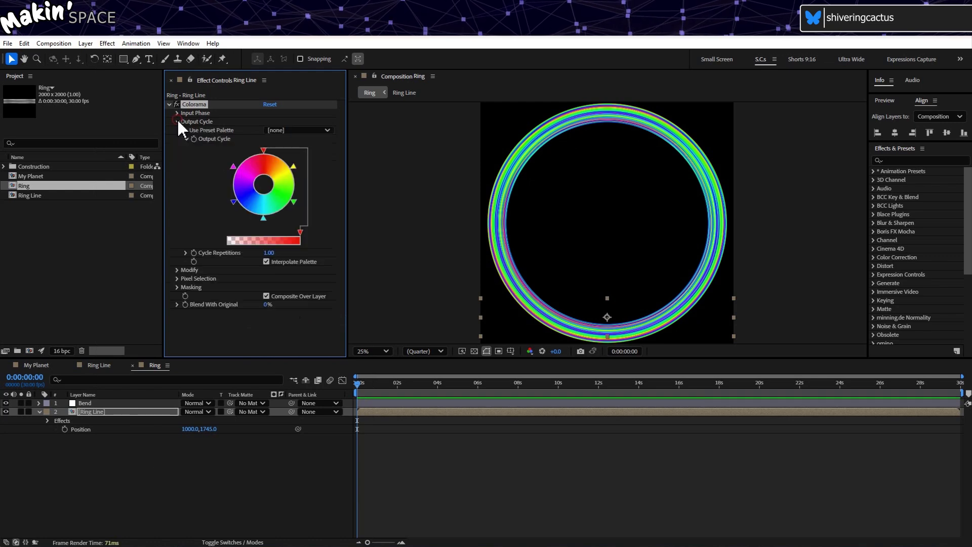
pyautogui.click(298, 130)
pyautogui.click(329, 208)
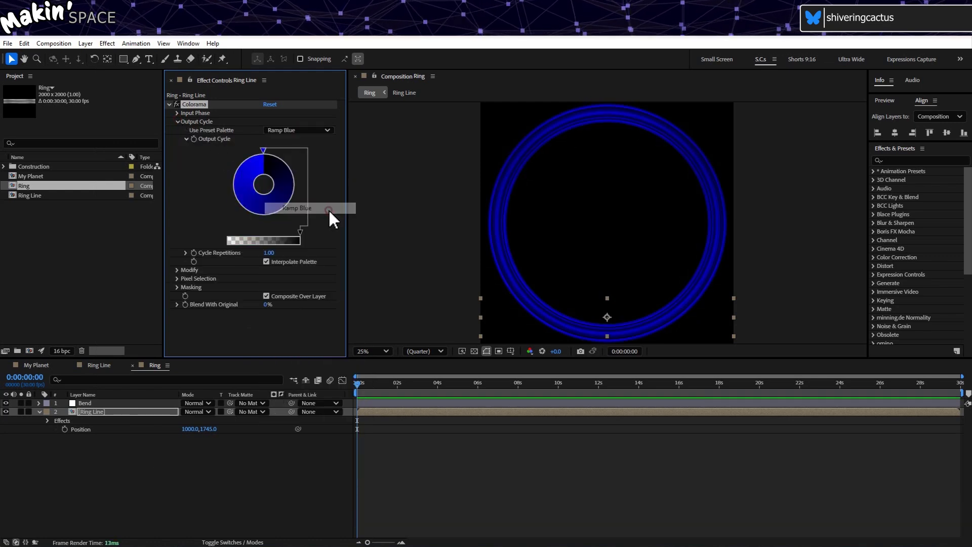
# - Change the top Output Cycle colour to purple D200FF
pyautogui.doubleClick(264, 151)
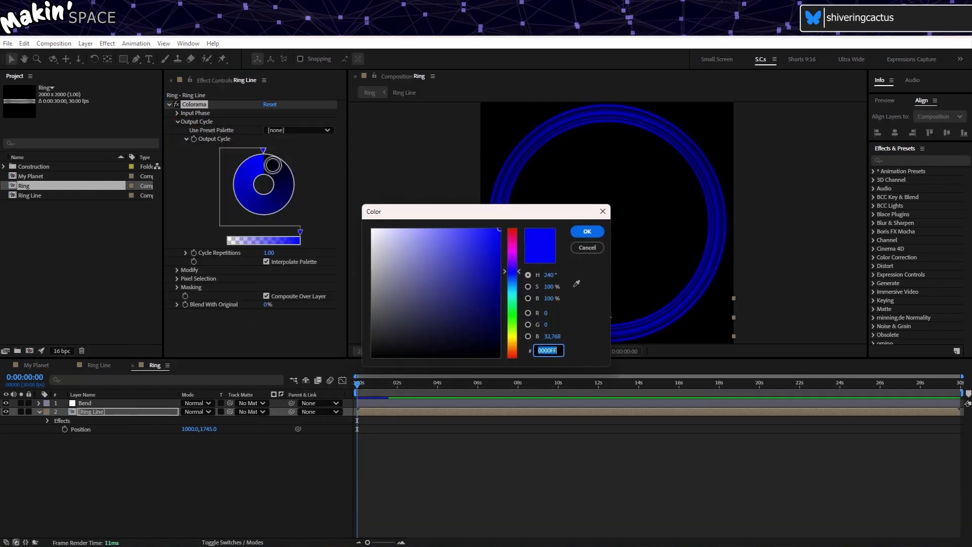
pyautogui.moveTo(511, 320); pyautogui.dragTo(518, 256)
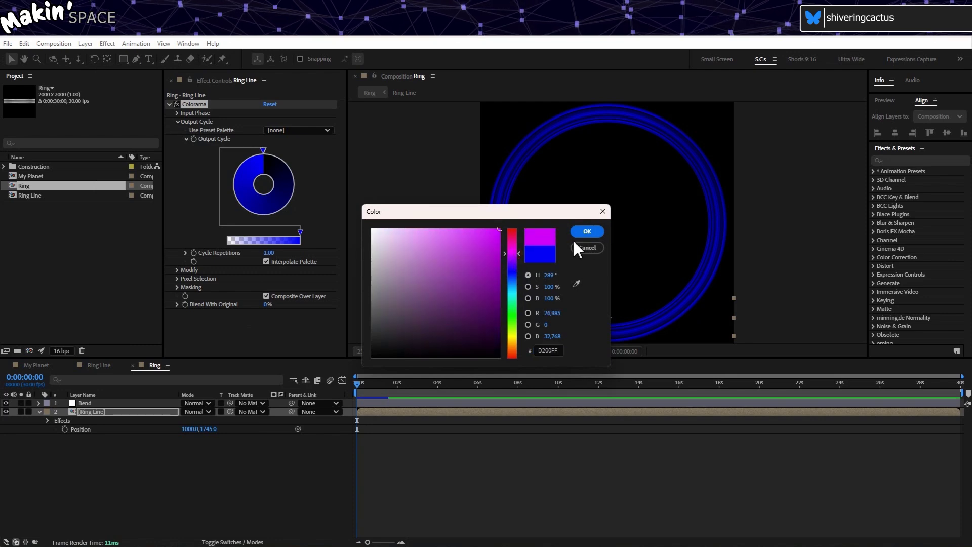
pyautogui.click(599, 232)
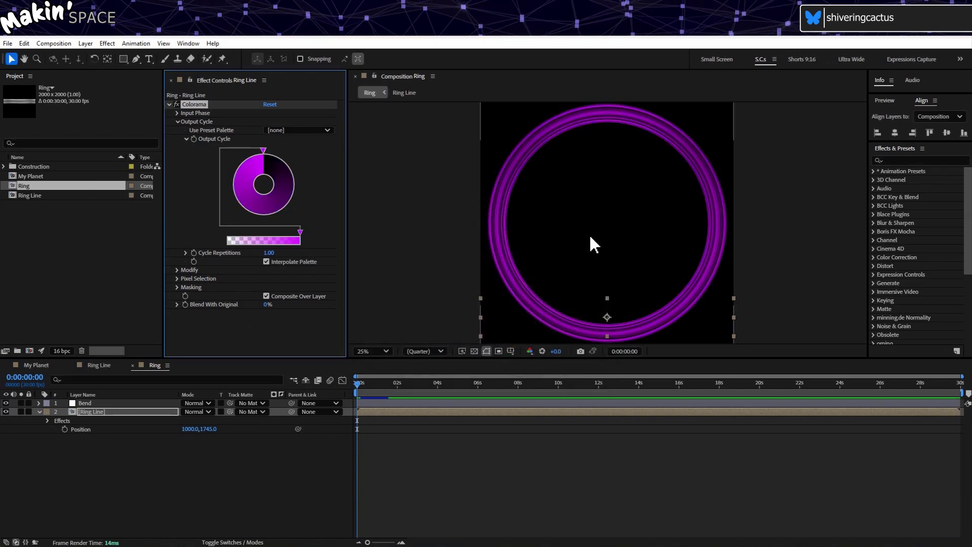
pyautogui.click(230, 495)
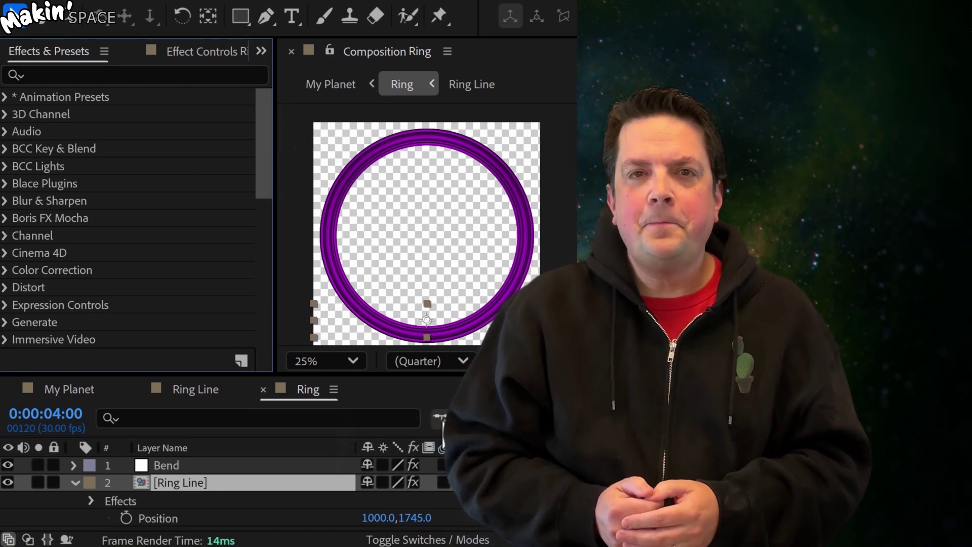
pyautogui.click(87, 75)
pyautogui.write('un')
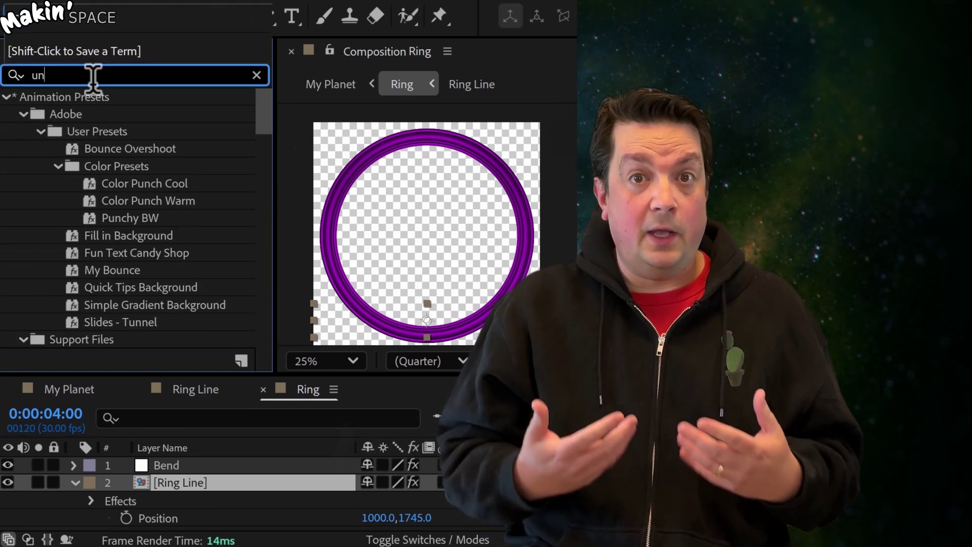
pyautogui.write('mult')
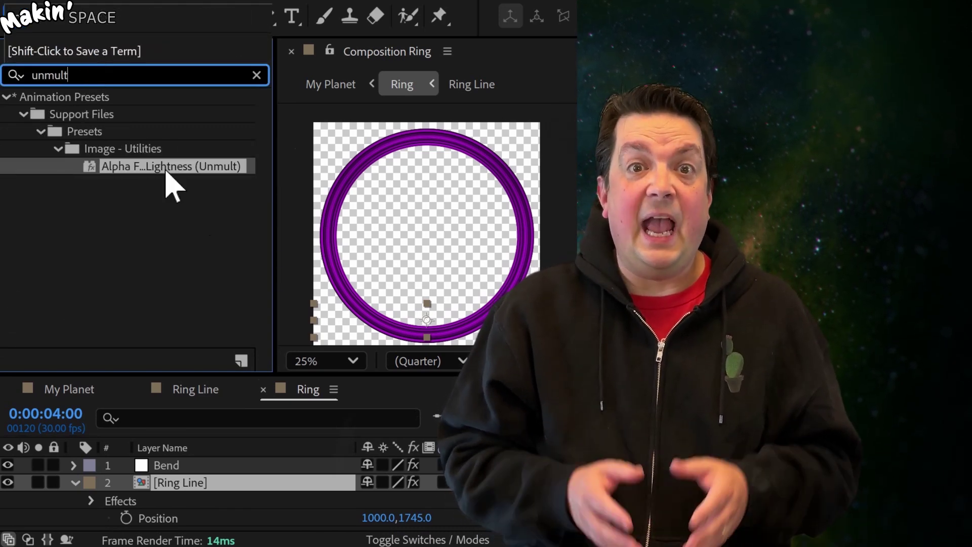
pyautogui.moveTo(205, 167); pyautogui.dragTo(252, 485)
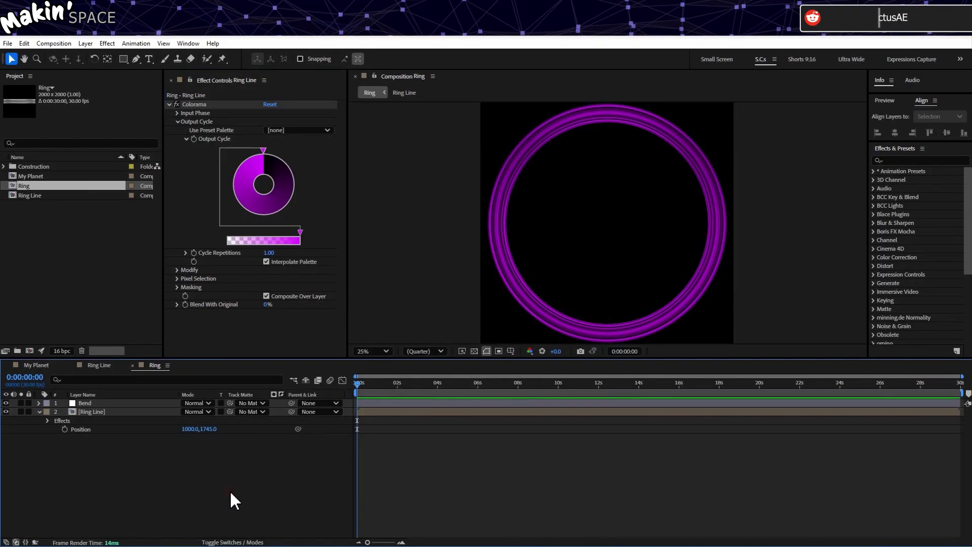
# - Create an ellipse shape layer filling the whole Ring comp
pyautogui.click(123, 58)
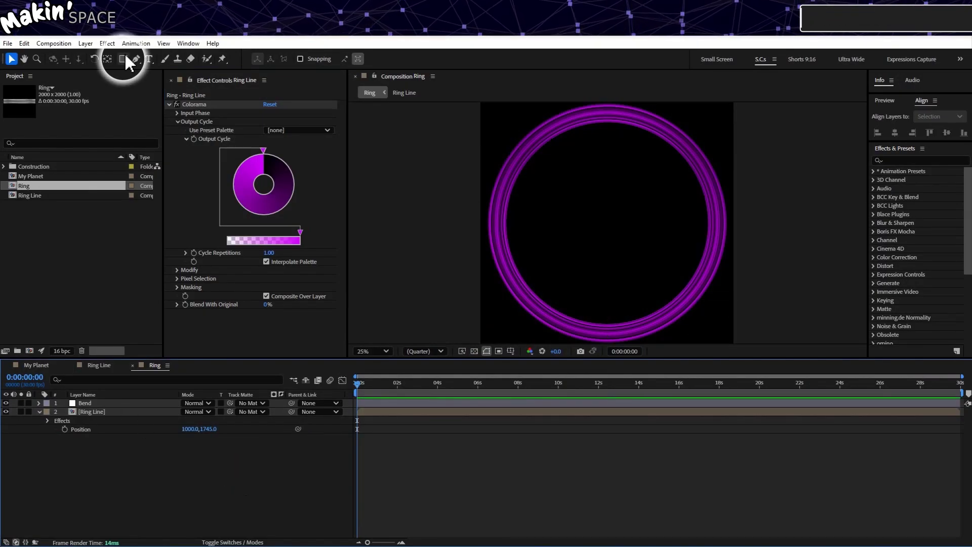
pyautogui.click(151, 80)
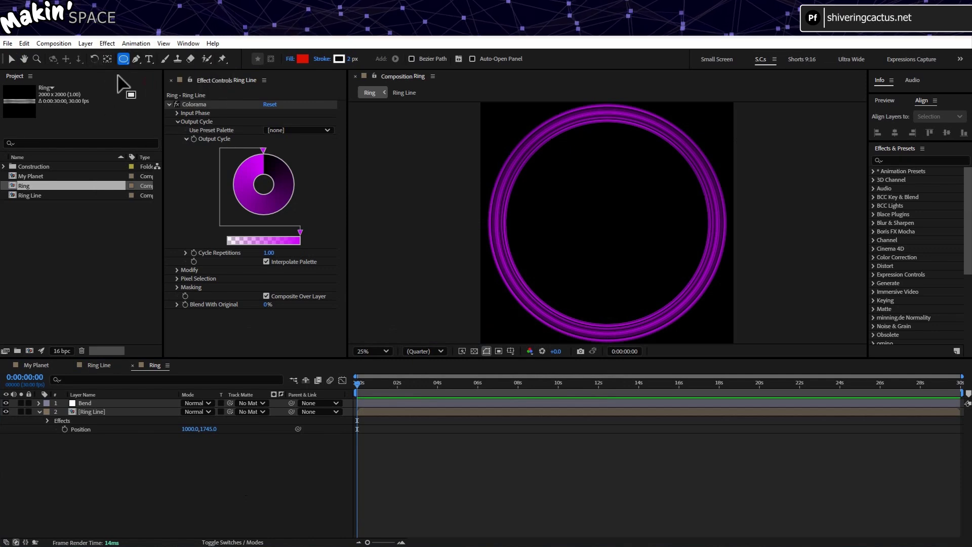
pyautogui.doubleClick(123, 59)
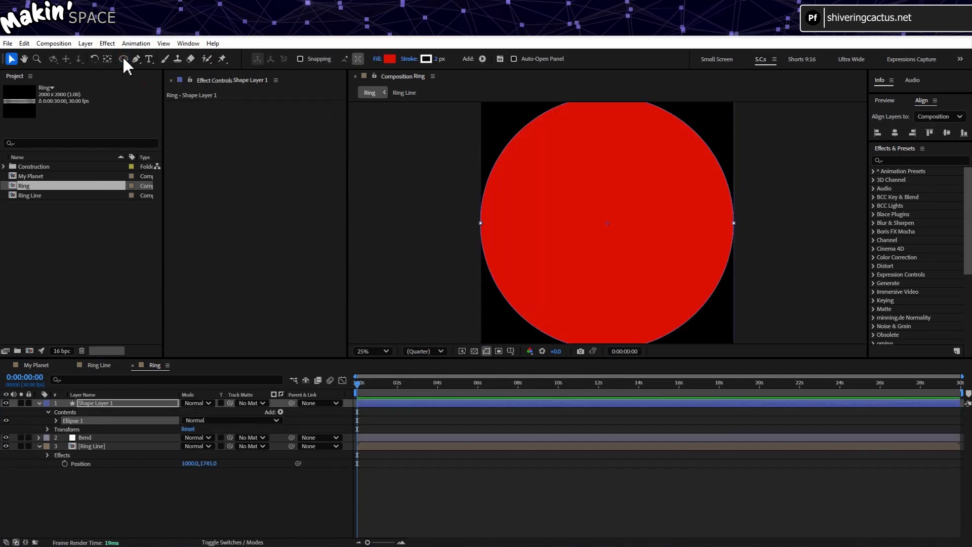
# - Apply Tint with Map White To set to black and make the ellipse an adjustment layer
pyautogui.click(114, 44)
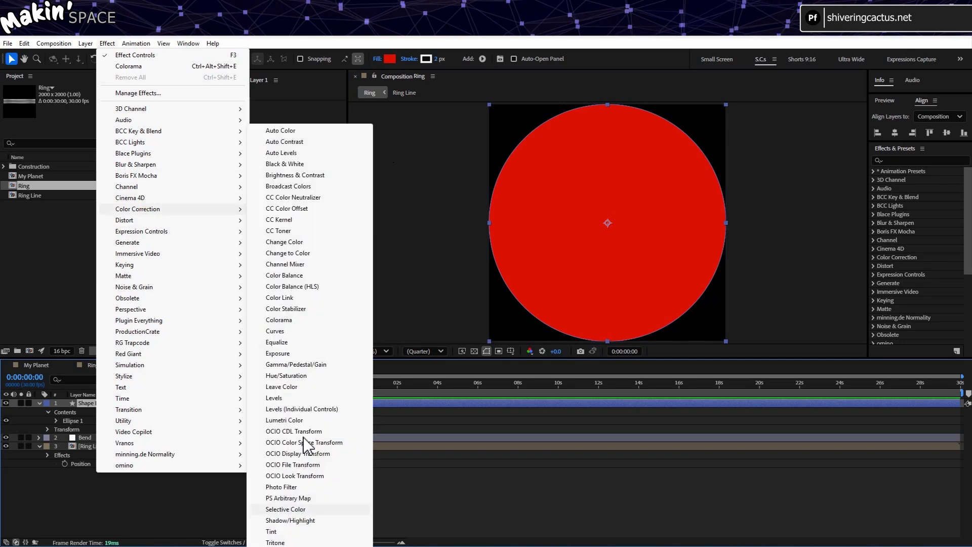
pyautogui.click(294, 531)
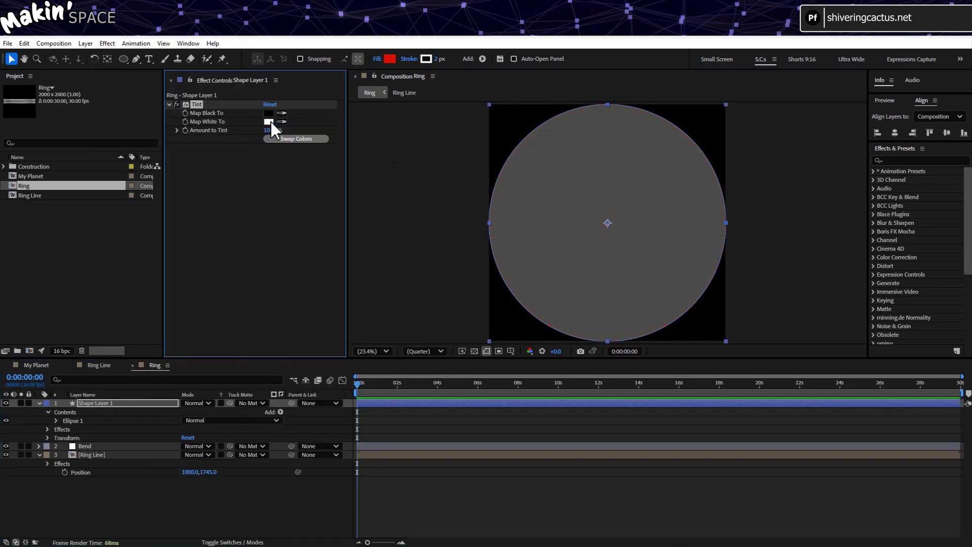
pyautogui.click(269, 122)
pyautogui.moveTo(385, 324); pyautogui.dragTo(206, 490)
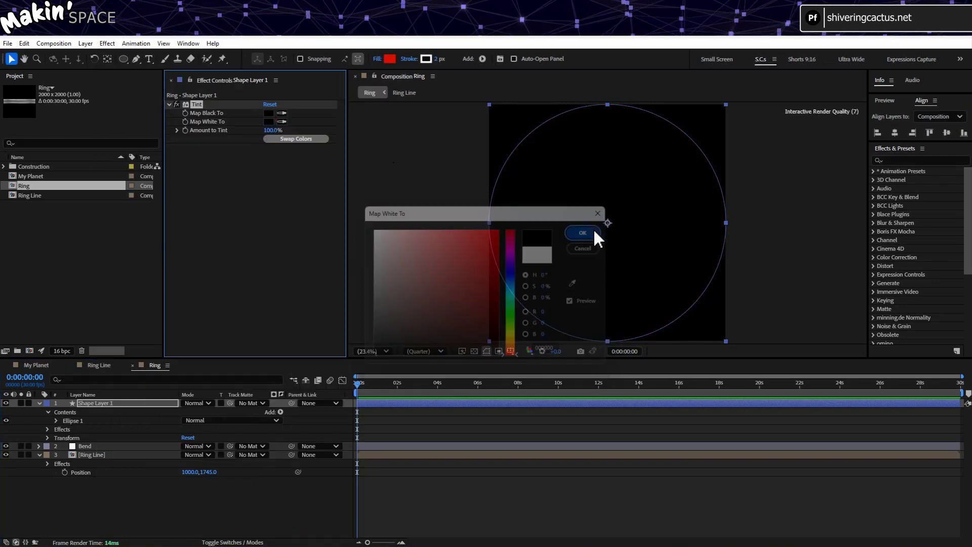
pyautogui.click(582, 233)
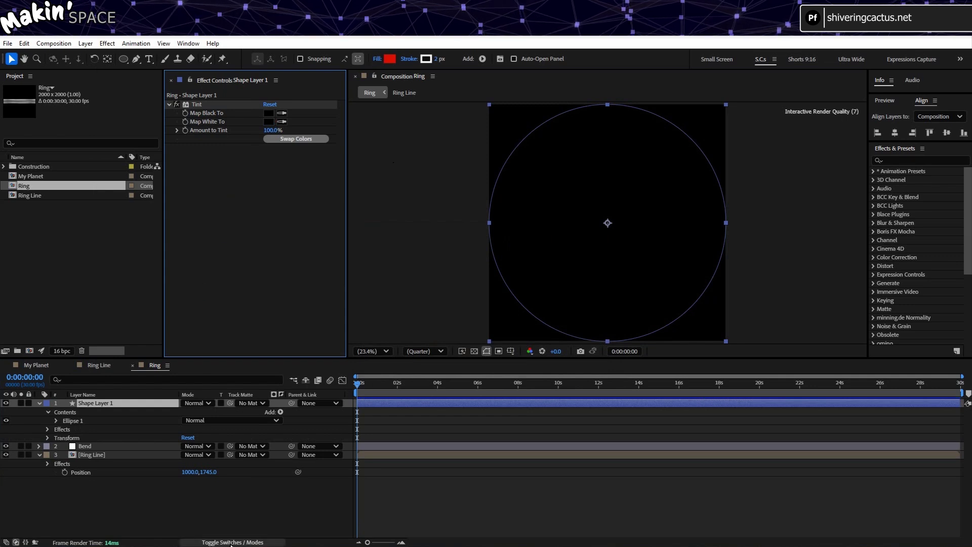
pyautogui.click(210, 540)
pyautogui.click(230, 403)
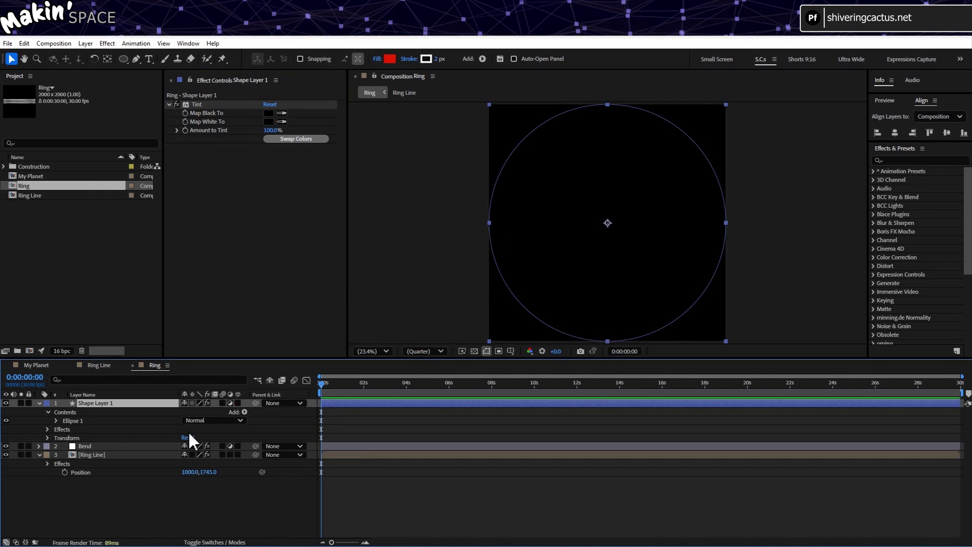
# - Unlink the ellipse's Size and narrow its width to 682 for a tall sliver
pyautogui.click(56, 420)
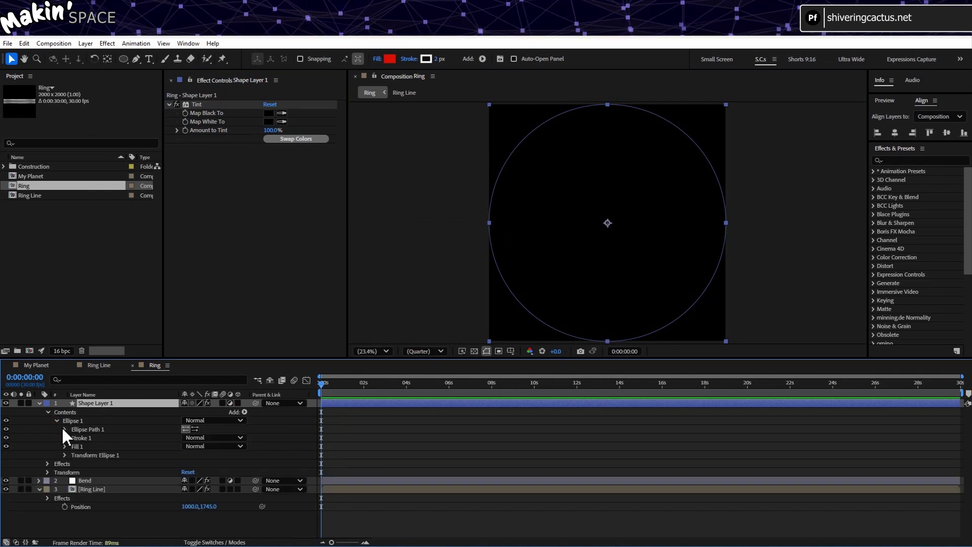
pyautogui.click(65, 429)
pyautogui.click(184, 437)
pyautogui.moveTo(199, 437); pyautogui.dragTo(177, 441)
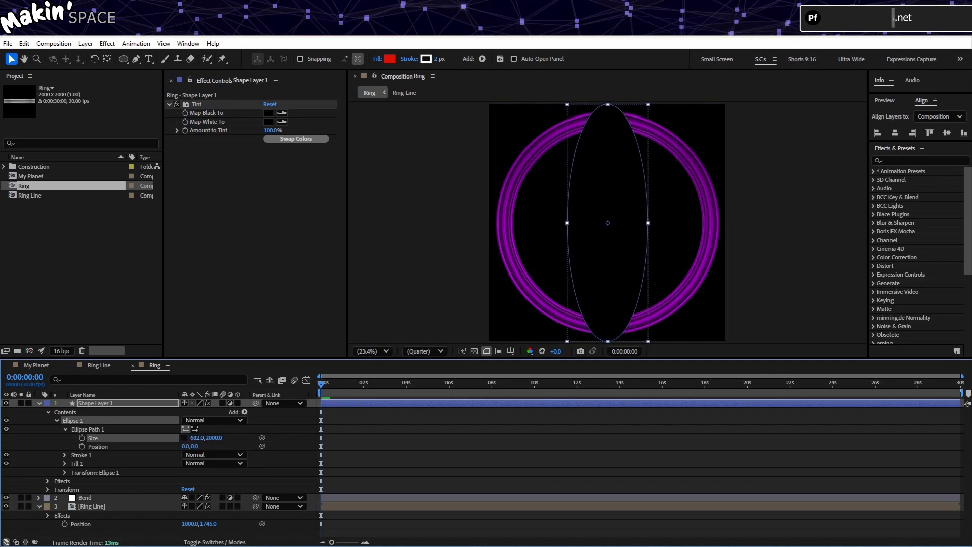
# - Show the transparency grid, mask the ellipse to the ring's upper half, and fit its height
pyautogui.click(474, 351)
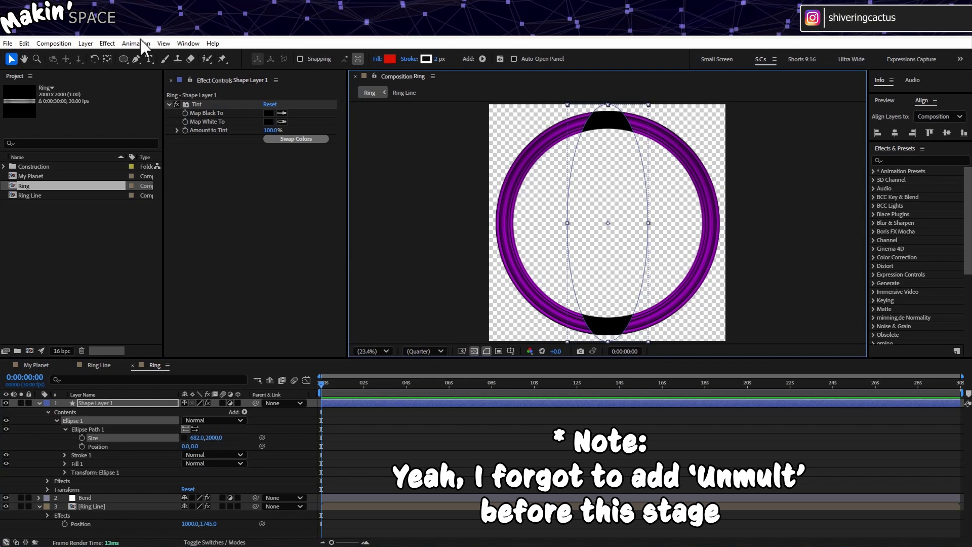
pyautogui.moveTo(120, 64); pyautogui.dragTo(152, 59)
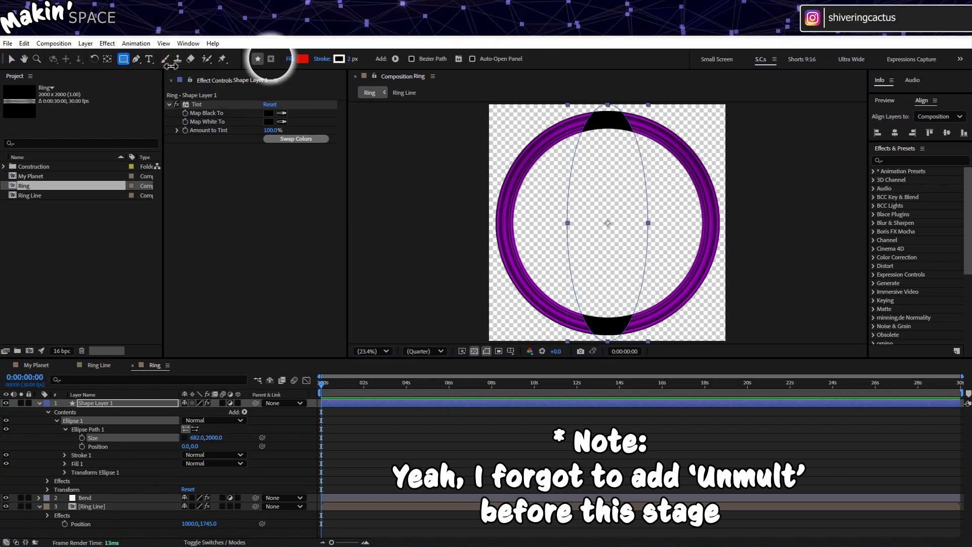
pyautogui.click(271, 58)
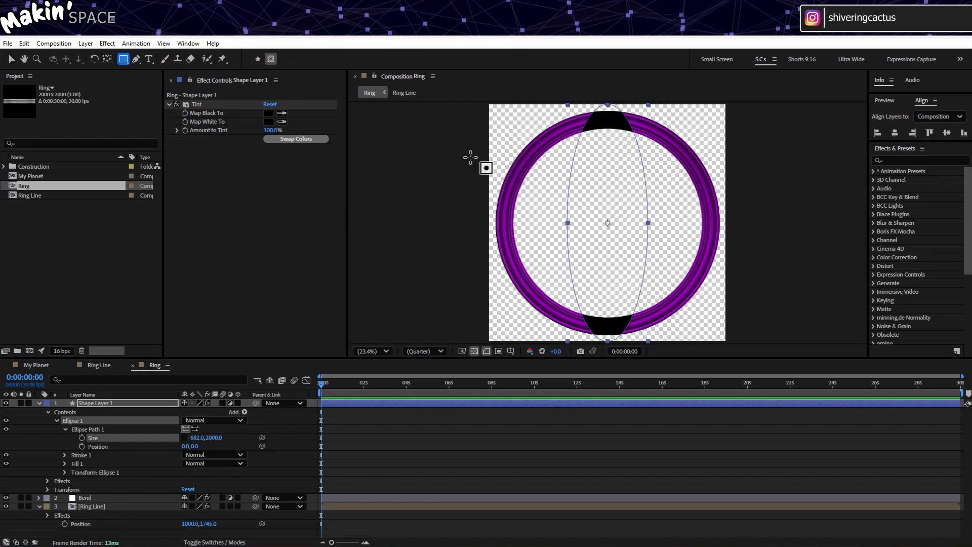
pyautogui.press(',')
pyautogui.moveTo(500, 129); pyautogui.dragTo(731, 226)
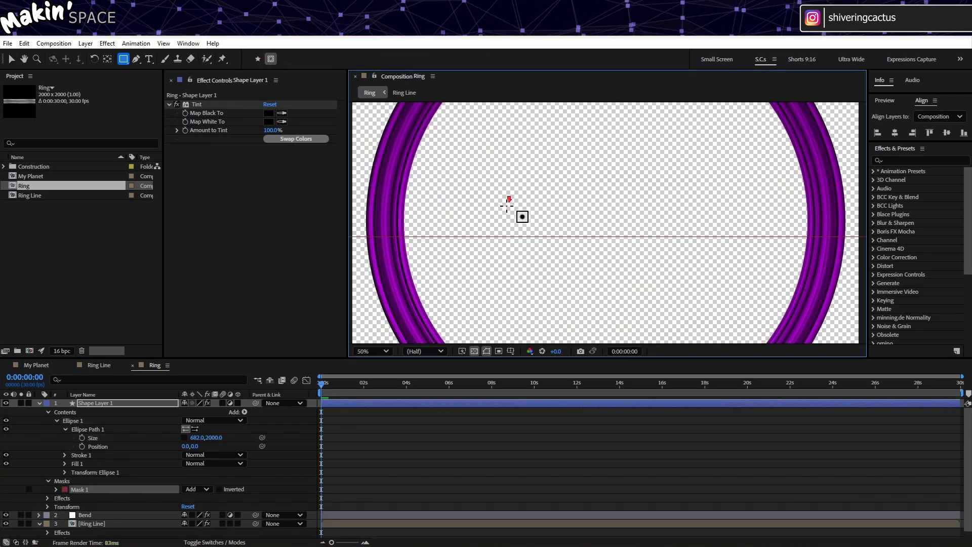
pyautogui.press(',')
pyautogui.moveTo(217, 438)
pyautogui.mouseDown()
pyautogui.moveTo(193, 438)
pyautogui.moveTo(201, 445)
pyautogui.mouseUp()
# - Place the Ring comp into My Planet as a 3D layer
pyautogui.click(31, 364)
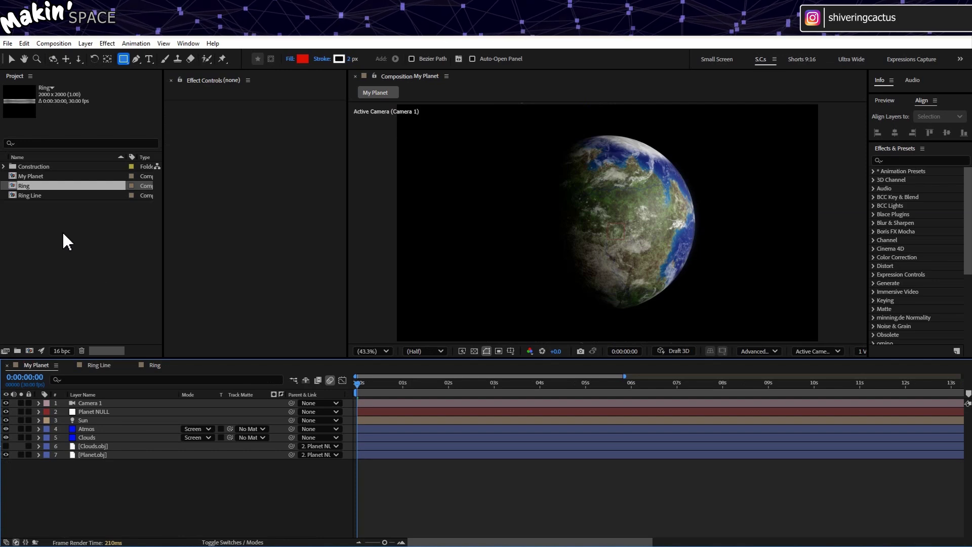
pyautogui.moveTo(26, 187); pyautogui.dragTo(41, 402)
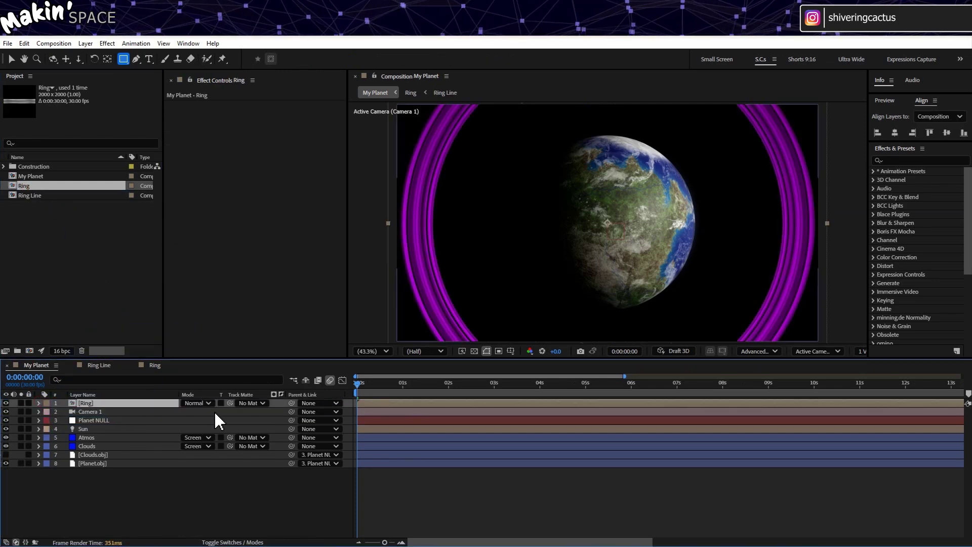
pyautogui.click(232, 542)
pyautogui.click(238, 403)
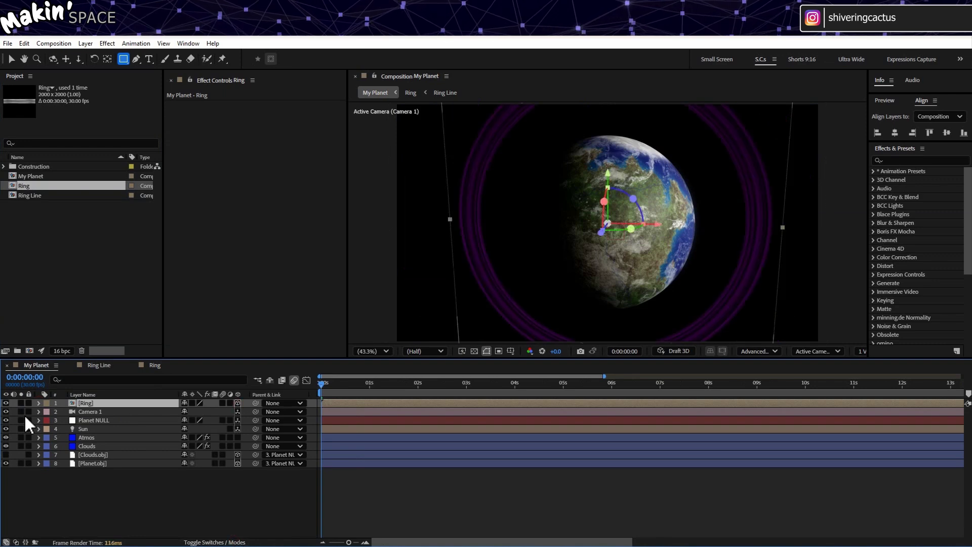
# - Set the Ring's Accepts Lights to Off and its X Rotation to -90
pyautogui.click(39, 402)
pyautogui.click(47, 428)
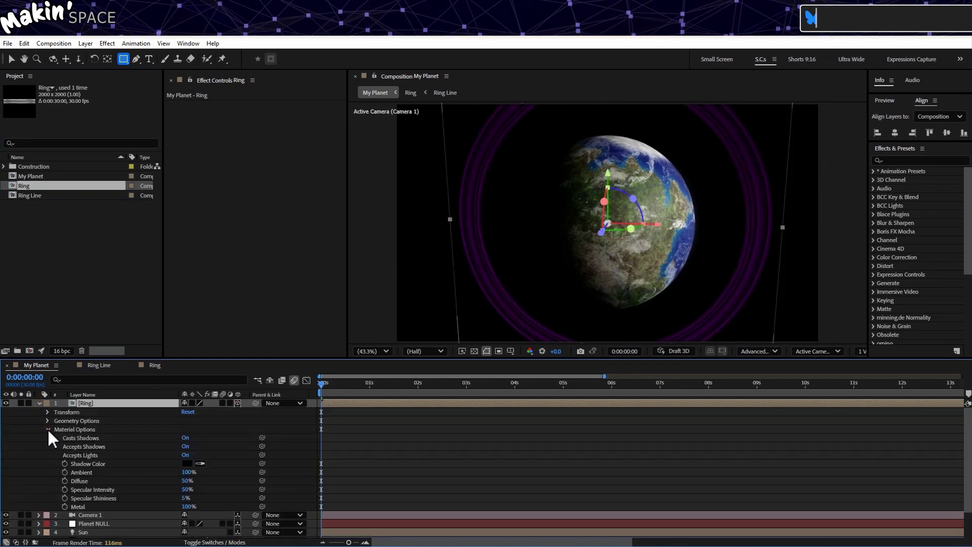
pyautogui.click(186, 454)
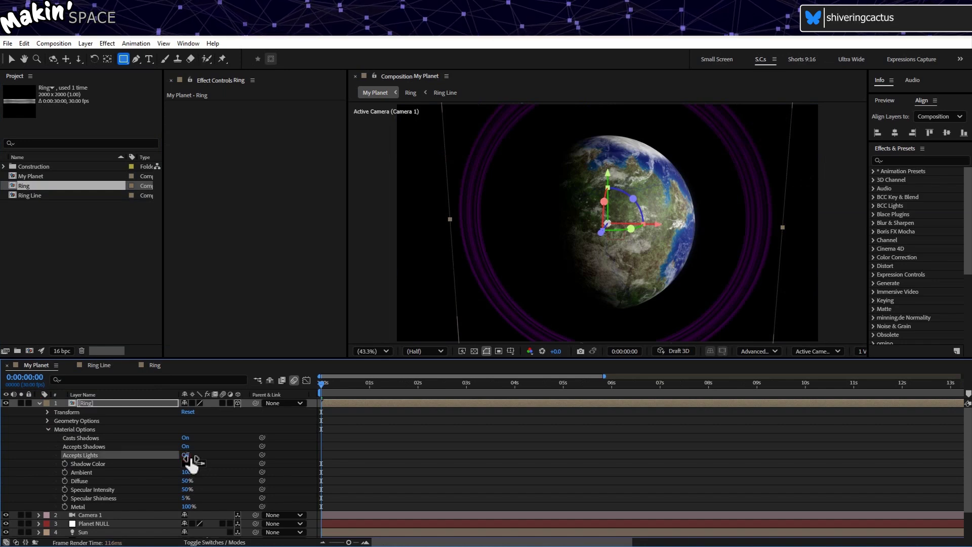
pyautogui.click(47, 412)
pyautogui.click(196, 455)
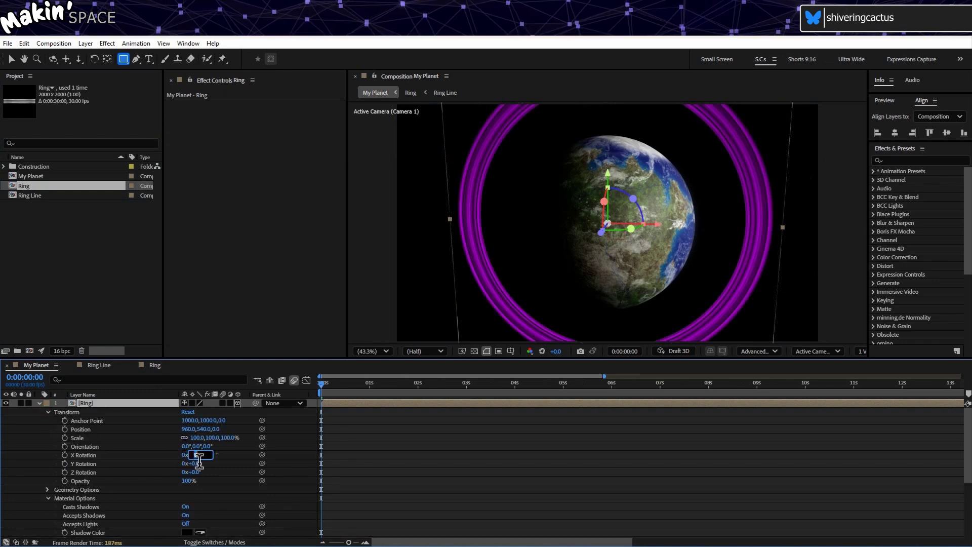
pyautogui.write('-90')
pyautogui.press('Return')
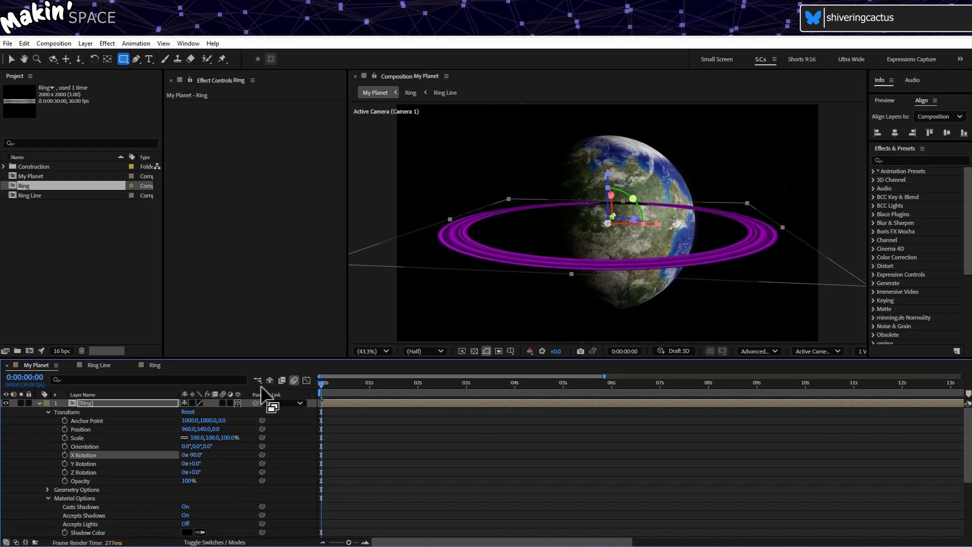
# - Orbit Camera 1 around the planet to inspect the flat ring
pyautogui.click(53, 60)
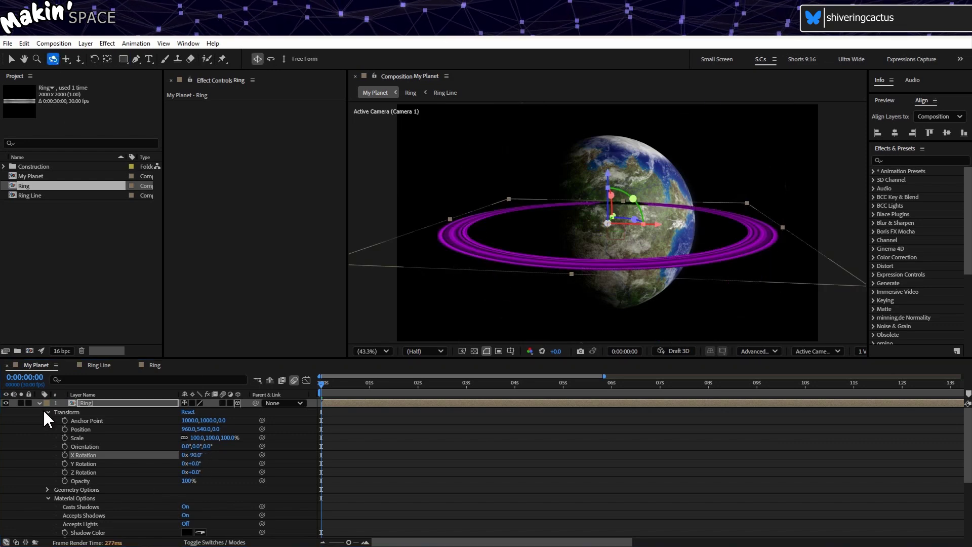
pyautogui.click(39, 403)
pyautogui.click(93, 411)
pyautogui.moveTo(487, 238); pyautogui.dragTo(596, 274)
# - Move the Ring layer below the Clouds layer in the timeline
pyautogui.click(66, 59)
pyautogui.scroll(3, 666, 262)
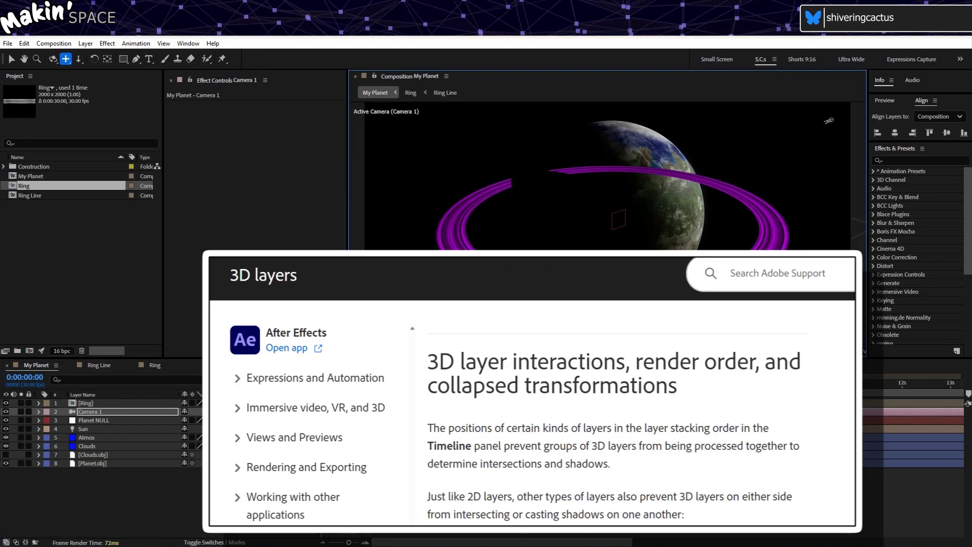
pyautogui.moveTo(597, 273); pyautogui.dragTo(589, 273)
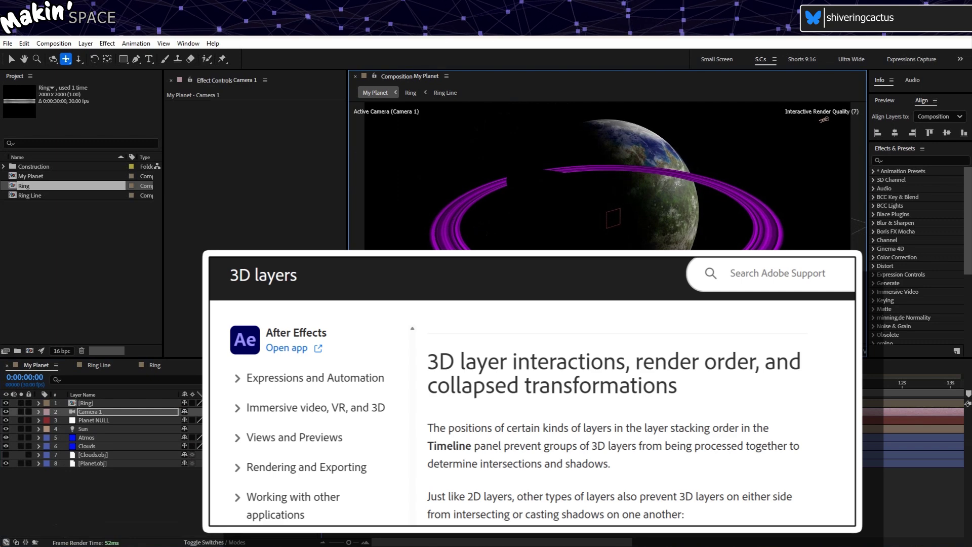
pyautogui.click(120, 403)
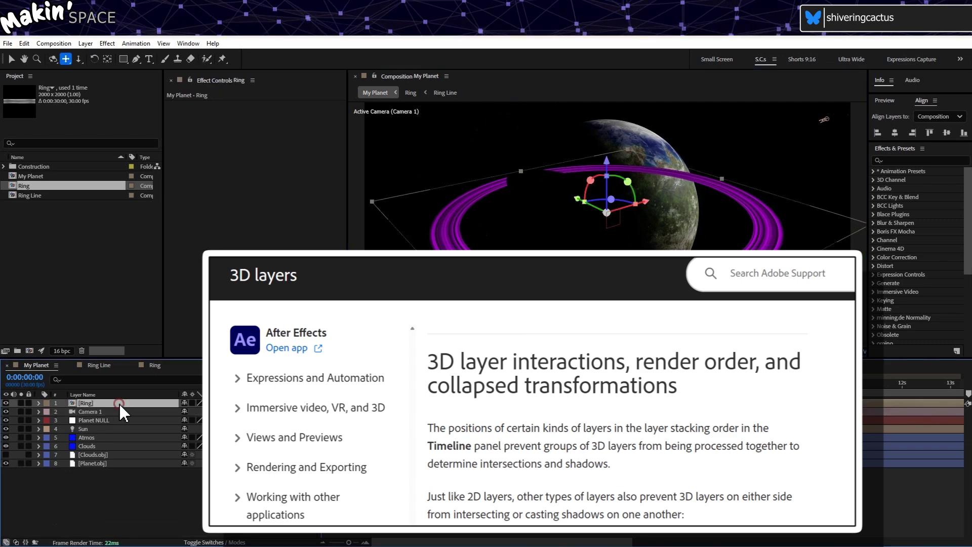
pyautogui.moveTo(135, 402); pyautogui.dragTo(84, 448)
pyautogui.moveTo(123, 403); pyautogui.dragTo(120, 453)
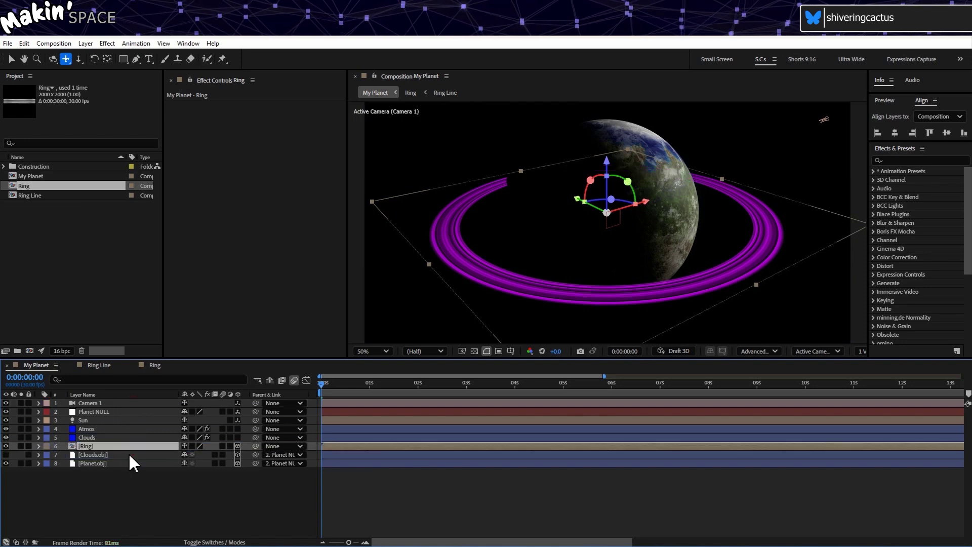
# - Turn the ring to -91° Z Rotation
pyautogui.click(52, 59)
pyautogui.moveTo(653, 282); pyautogui.dragTo(639, 283)
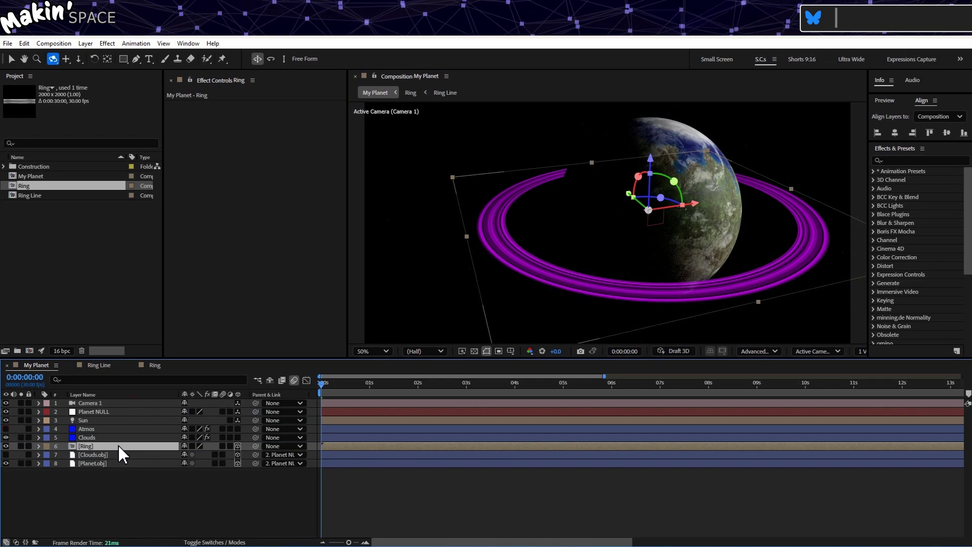
pyautogui.press('r')
pyautogui.moveTo(193, 481); pyautogui.dragTo(137, 465)
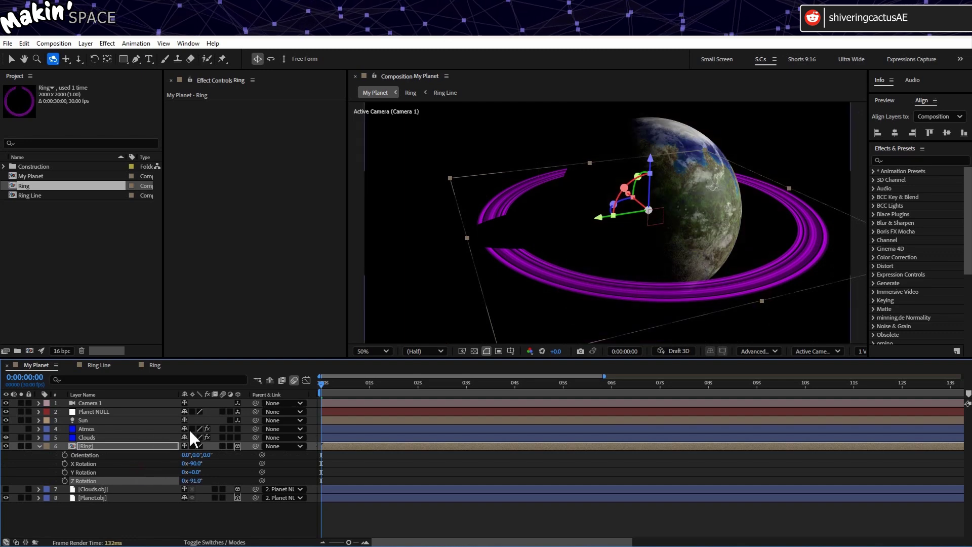
# - Start a Z Rotation expression defining var light as the Sun layer's toWorld position
pyautogui.click(123, 445)
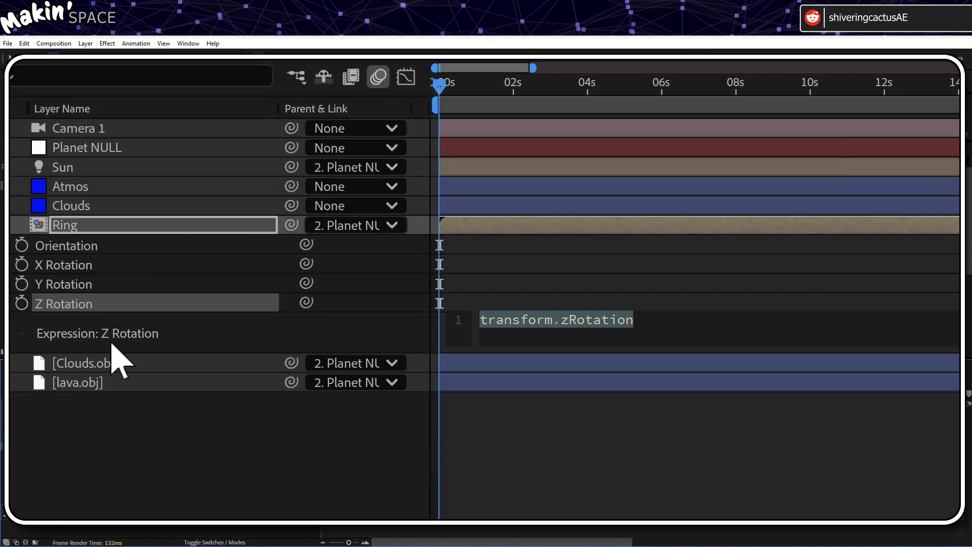
pyautogui.write('var l')
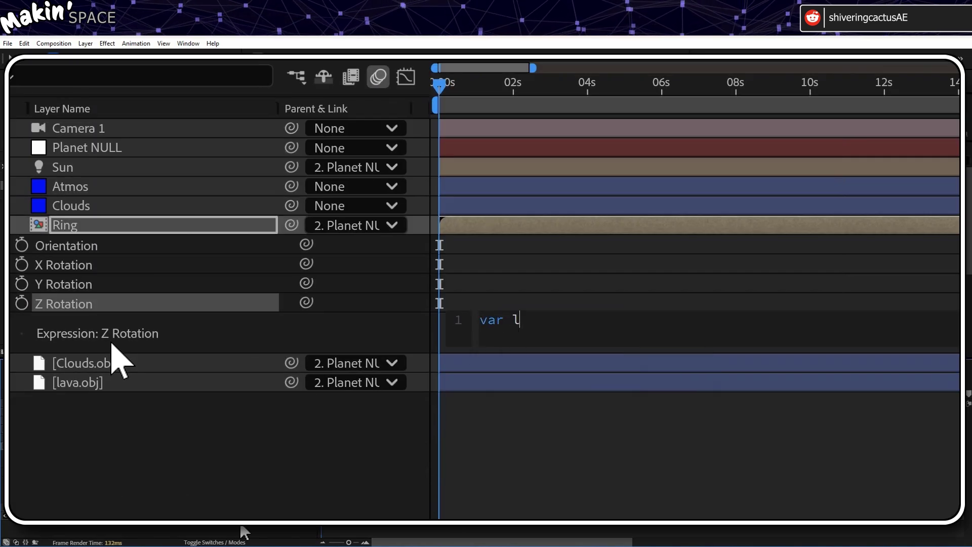
pyautogui.write('ight =')
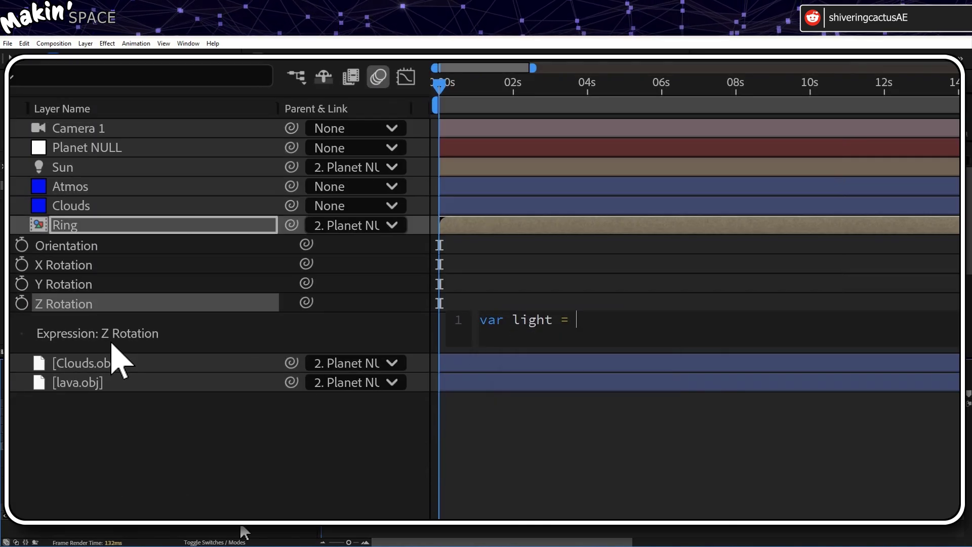
pyautogui.moveTo(306, 302); pyautogui.dragTo(93, 170)
pyautogui.write('.t')
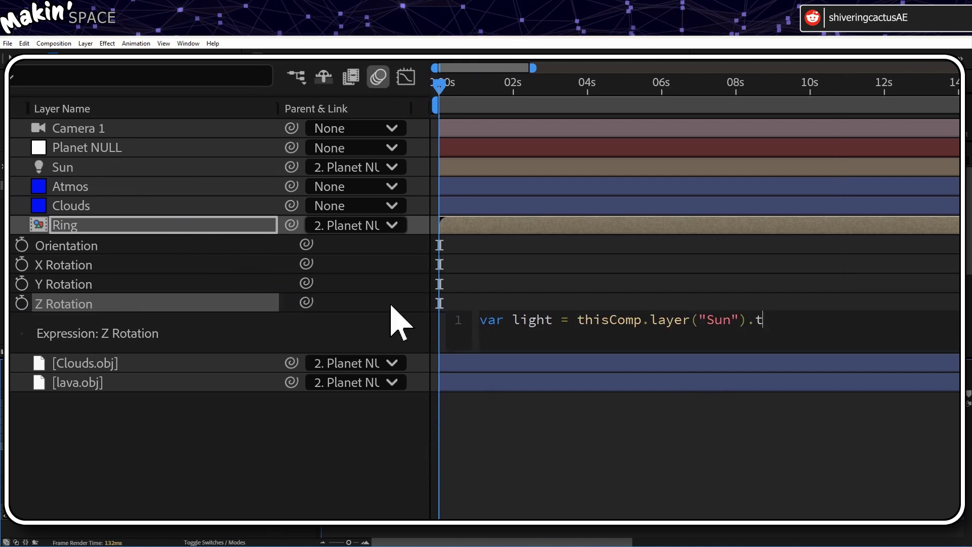
pyautogui.write('oWorld(')
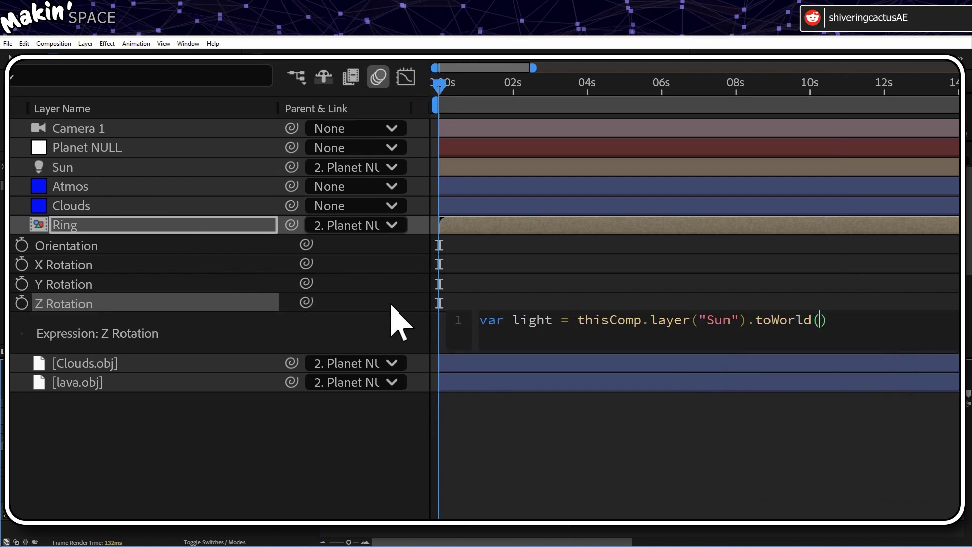
pyautogui.write('[0,0,0')
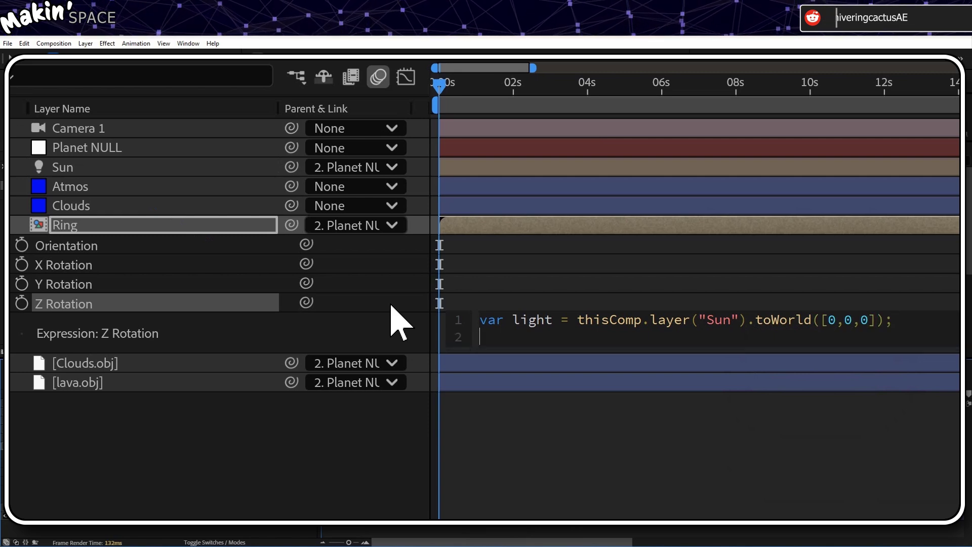
# - Add var planet as Planet NULL's toWorld of its anchorPoint
pyautogui.write('var planet =')
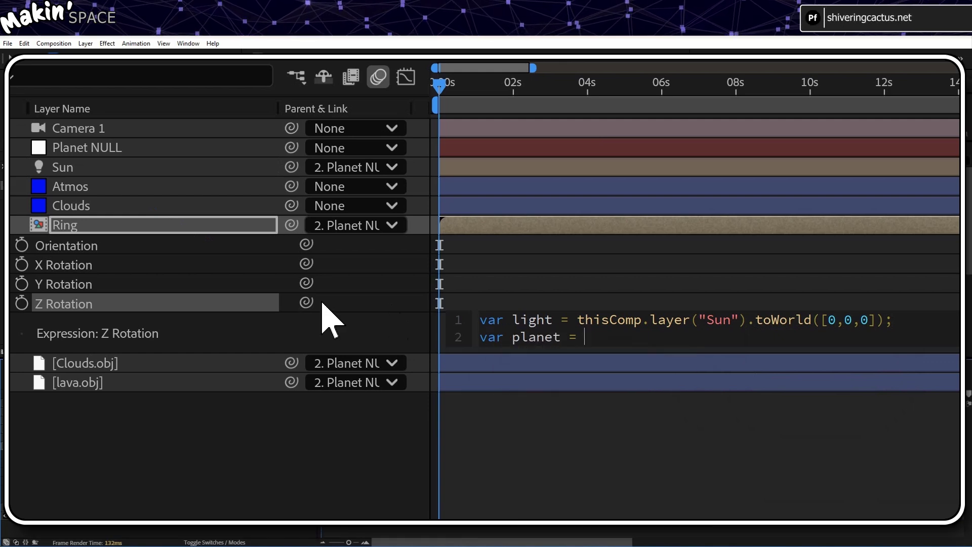
pyautogui.moveTo(306, 301); pyautogui.dragTo(108, 153)
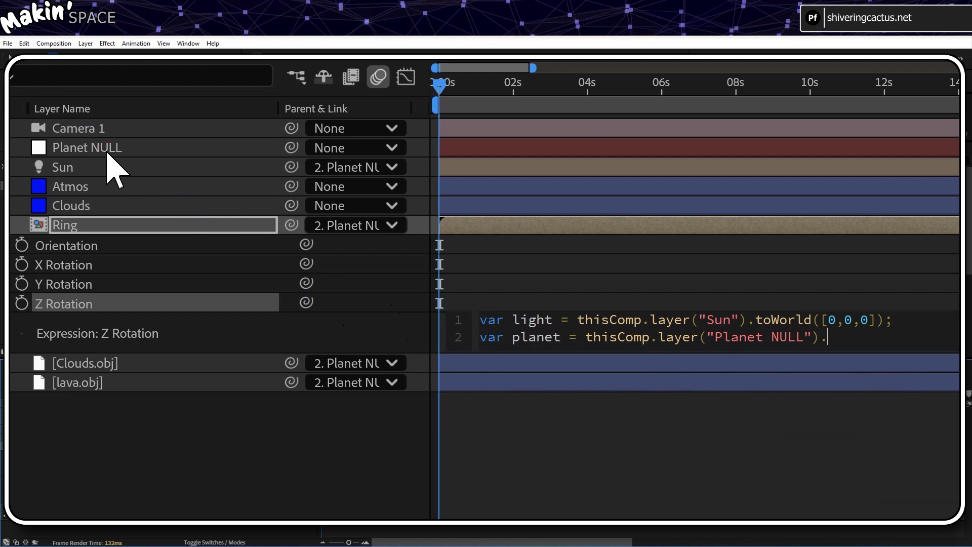
pyautogui.write('.toWorld()')
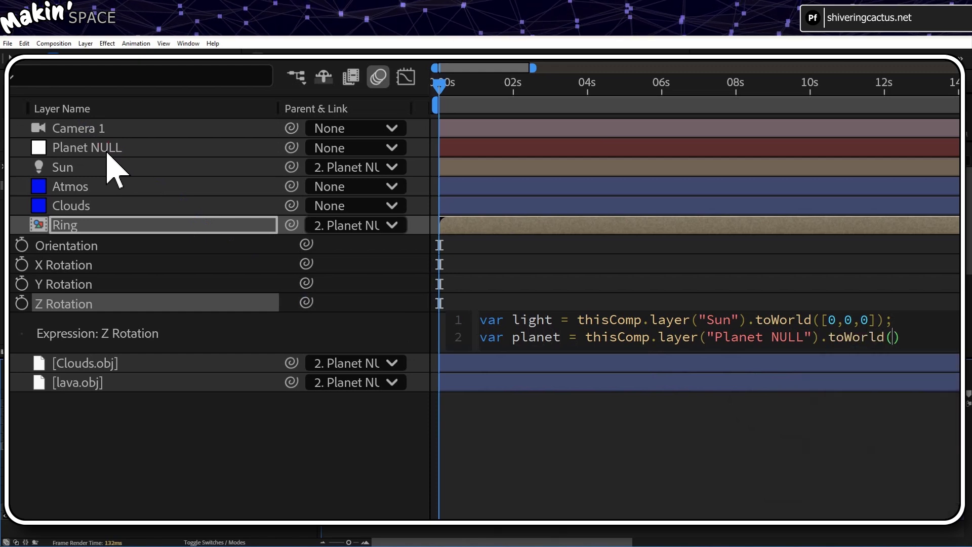
pyautogui.moveTo(307, 303); pyautogui.dragTo(126, 167)
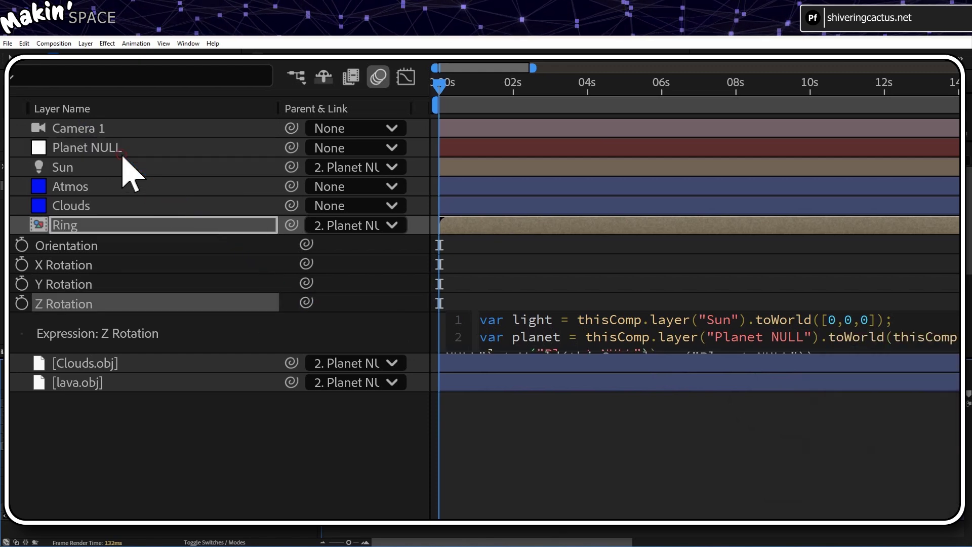
pyautogui.scroll(-1, 727, 353)
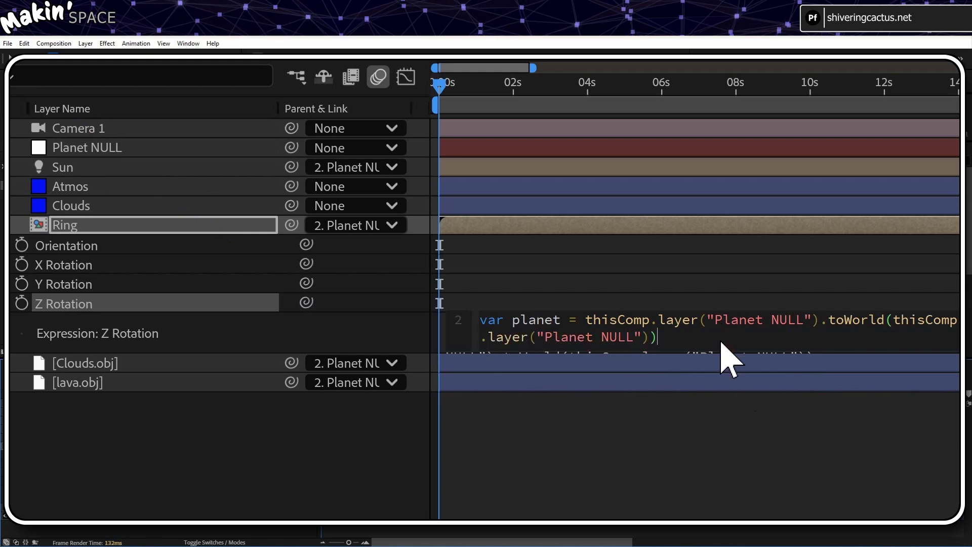
pyautogui.moveTo(727, 353); pyautogui.dragTo(733, 481)
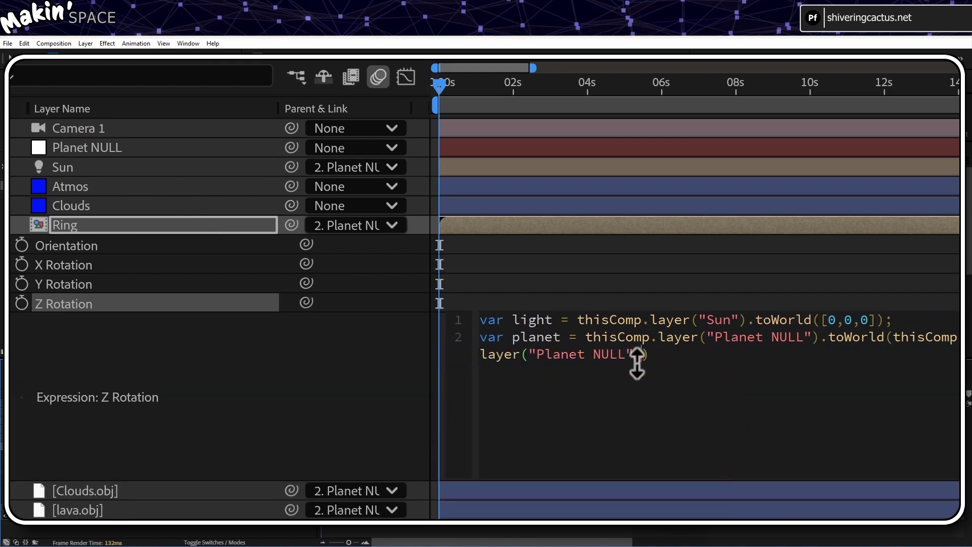
pyautogui.write('.an')
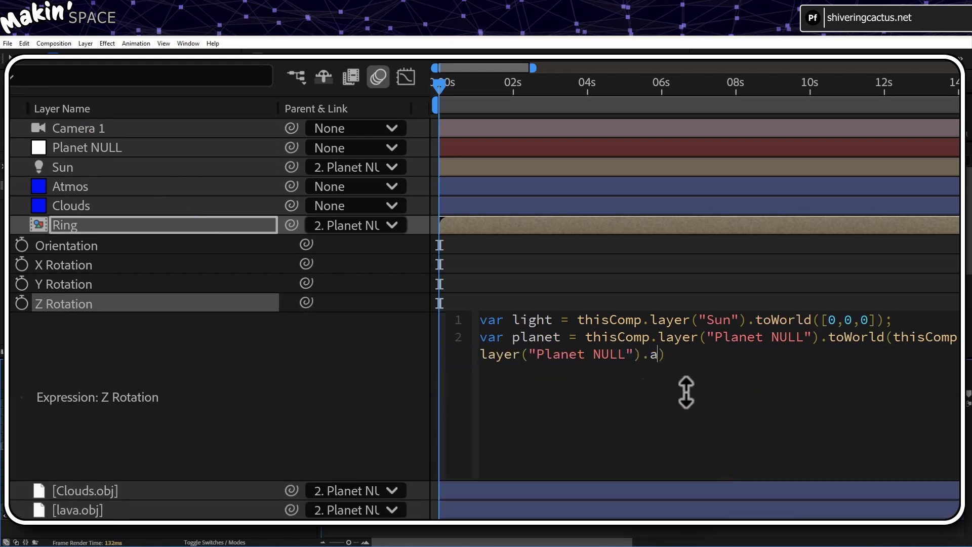
pyautogui.write('c')
pyautogui.press('BackSpace')
pyautogui.write('nchor')
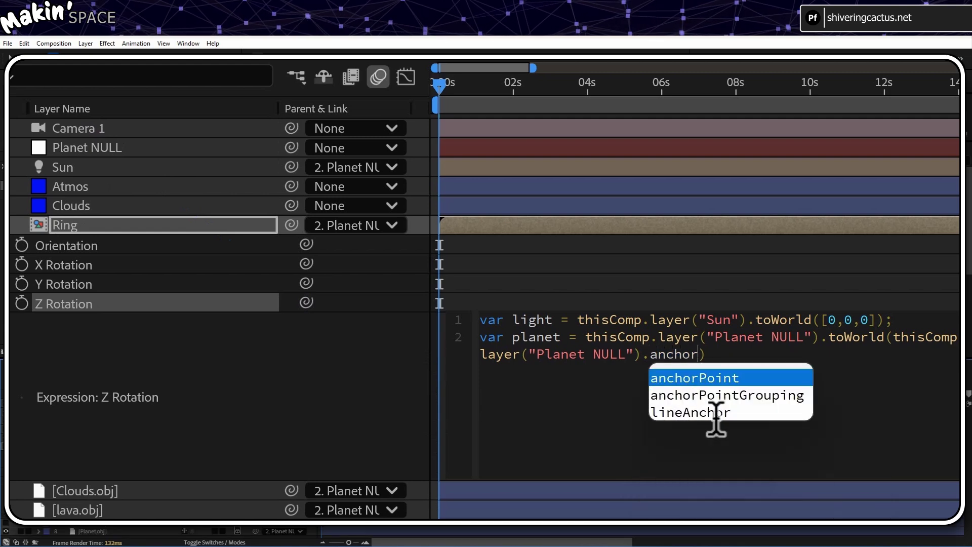
pyautogui.write('Poin')
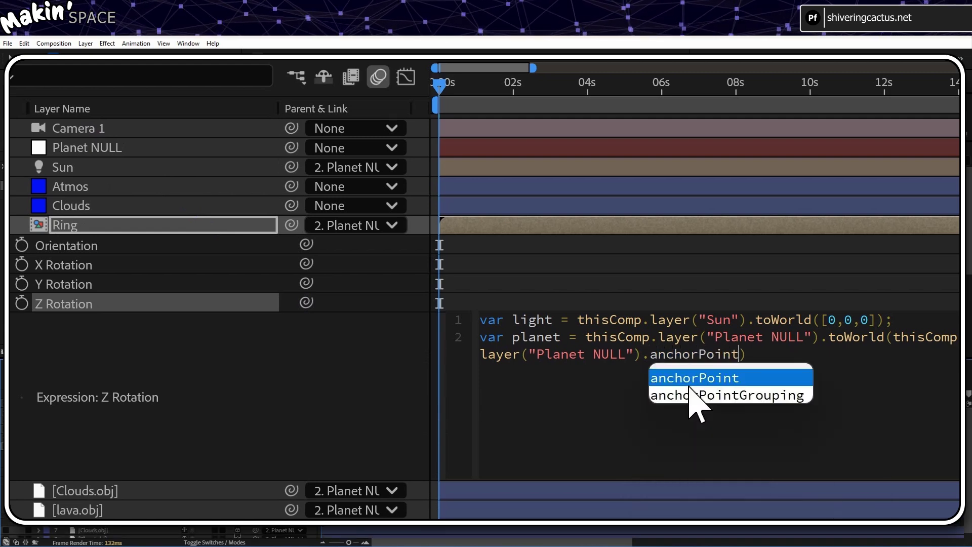
pyautogui.write('t')
pyautogui.click(680, 378)
# - Add 'var dir = light - planet;' and the line radiansToDegrees(Math.atan2(dir[0],dir[2]))+180
pyautogui.press('Return')
pyautogui.press('Return')
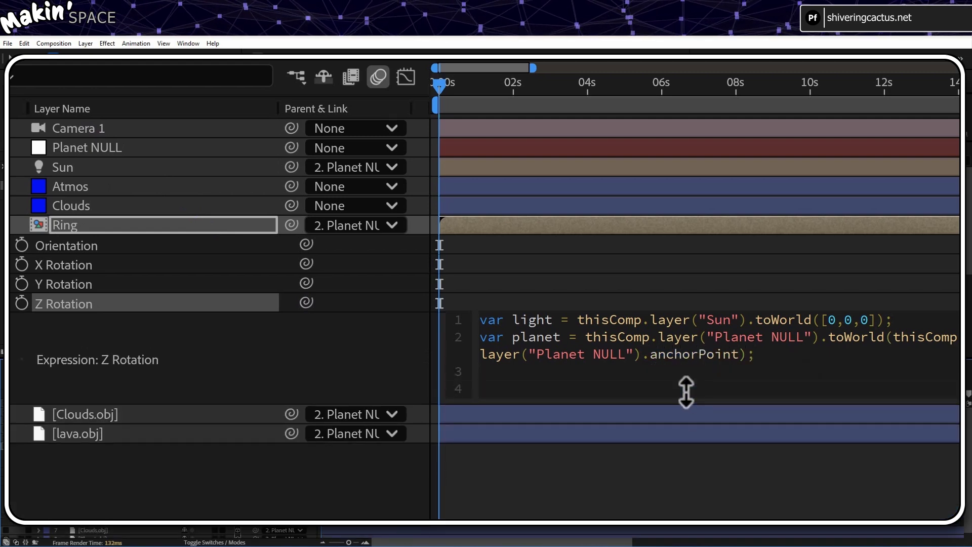
pyautogui.write('var dir =')
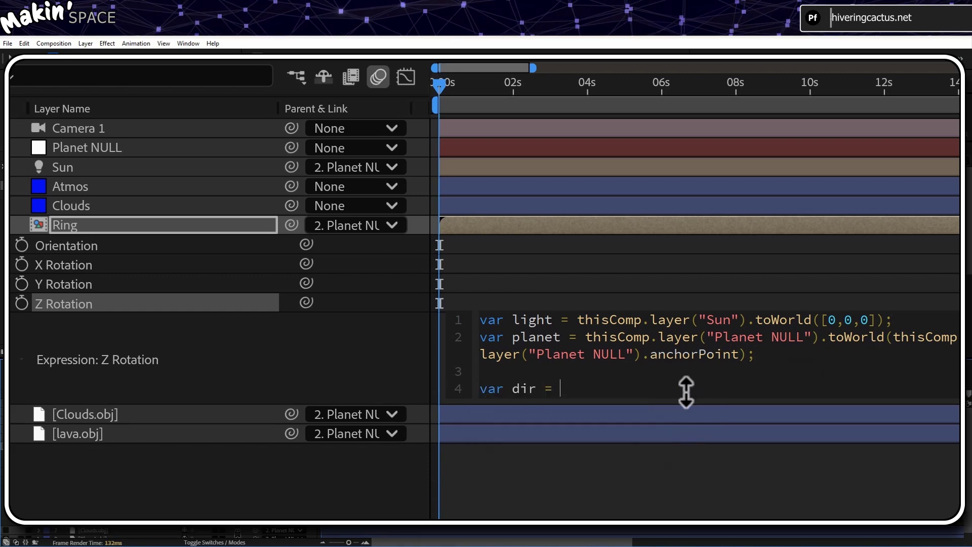
pyautogui.write(' light - planet;')
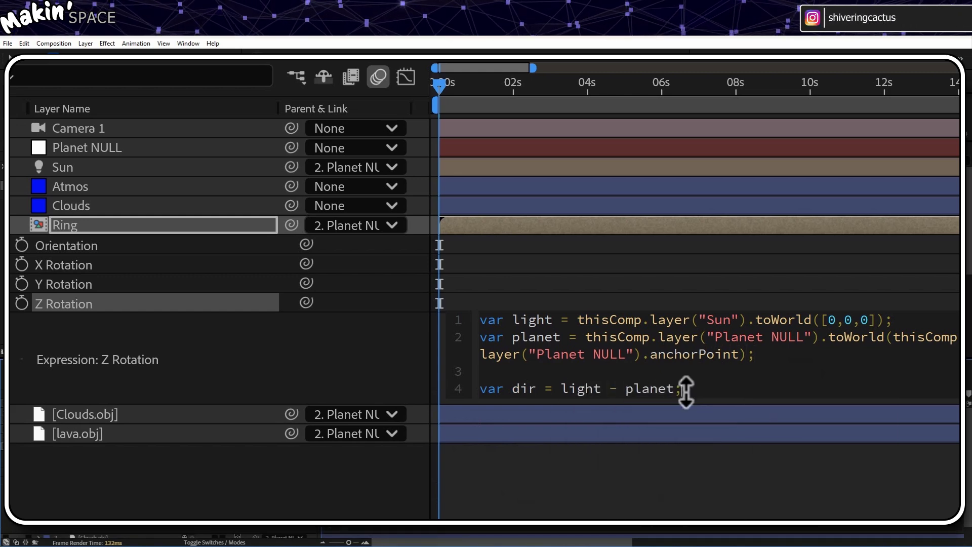
pyautogui.press('Return')
pyautogui.press('Return')
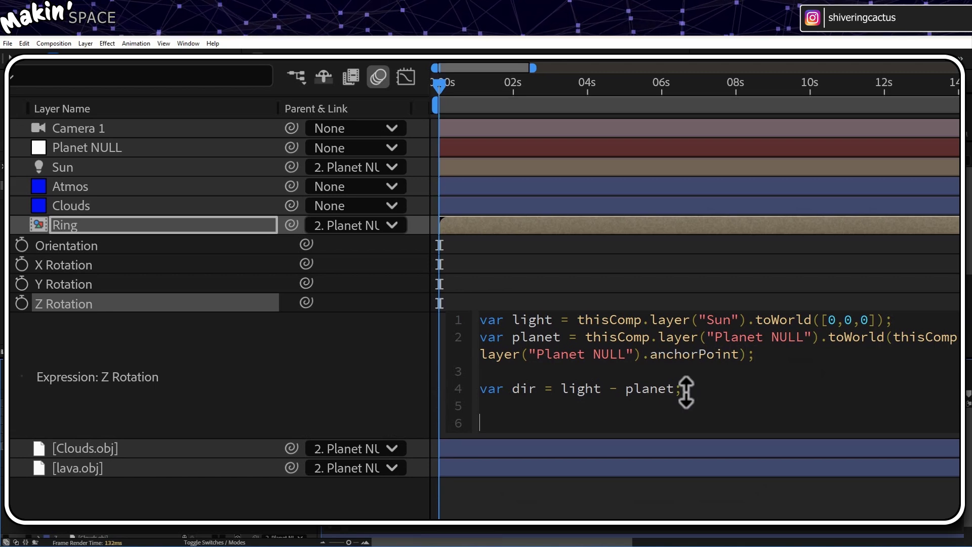
pyautogui.write('radi')
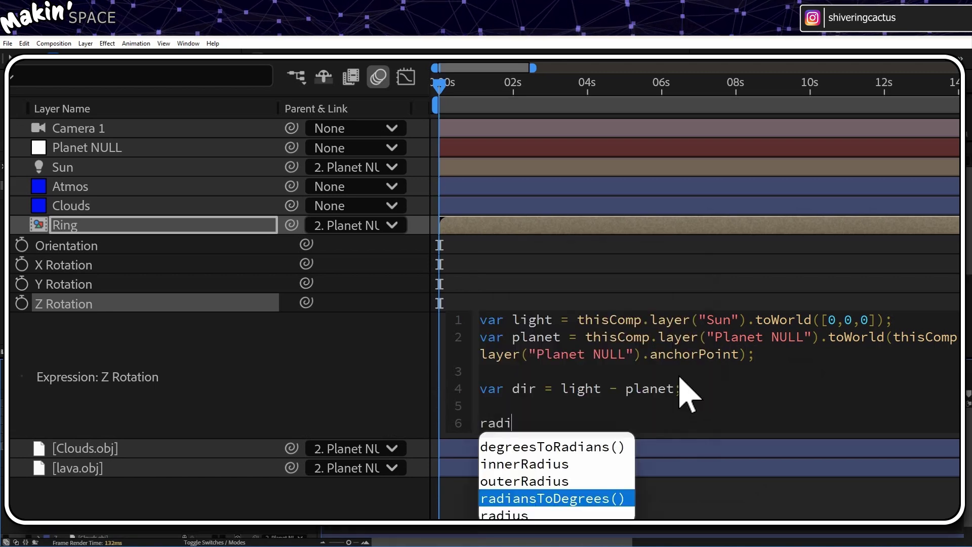
pyautogui.press('Return')
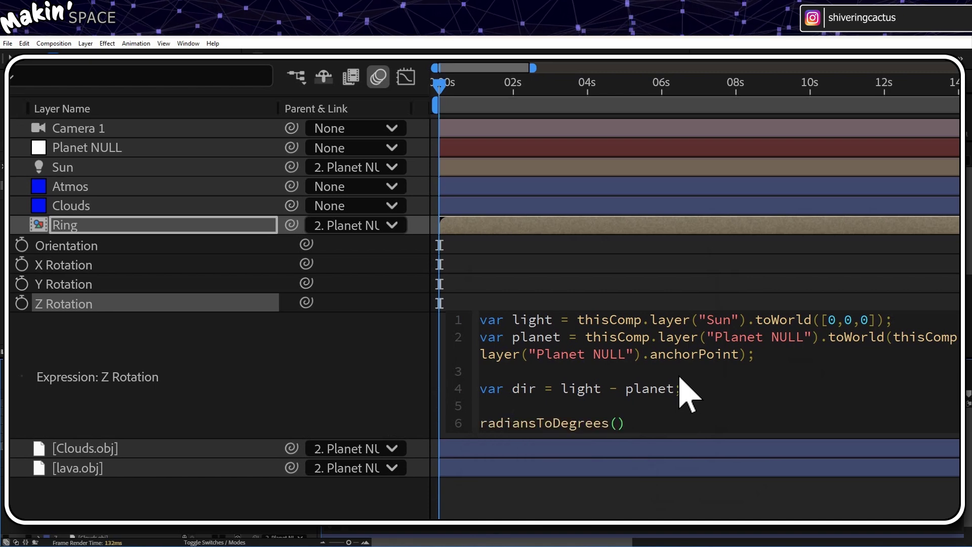
pyautogui.write('Math.')
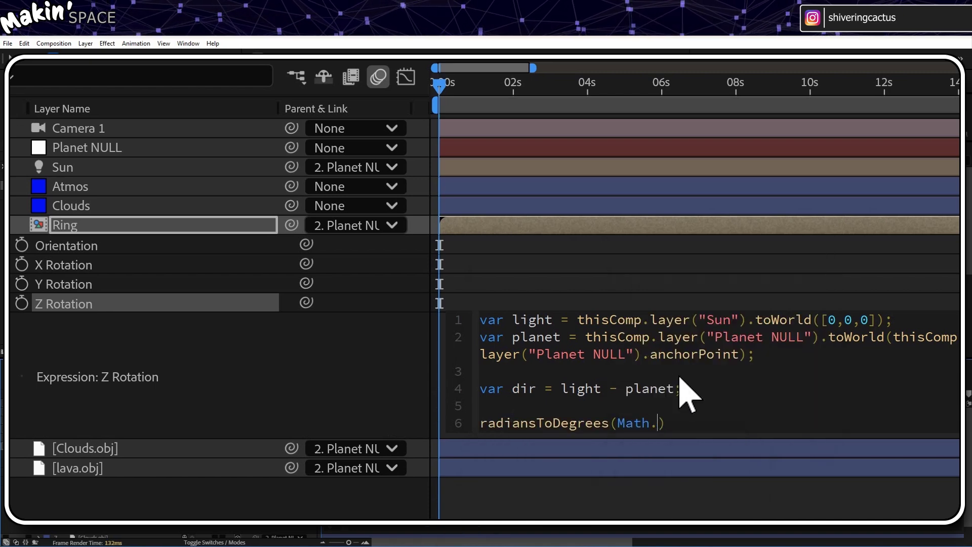
pyautogui.write('atan2(')
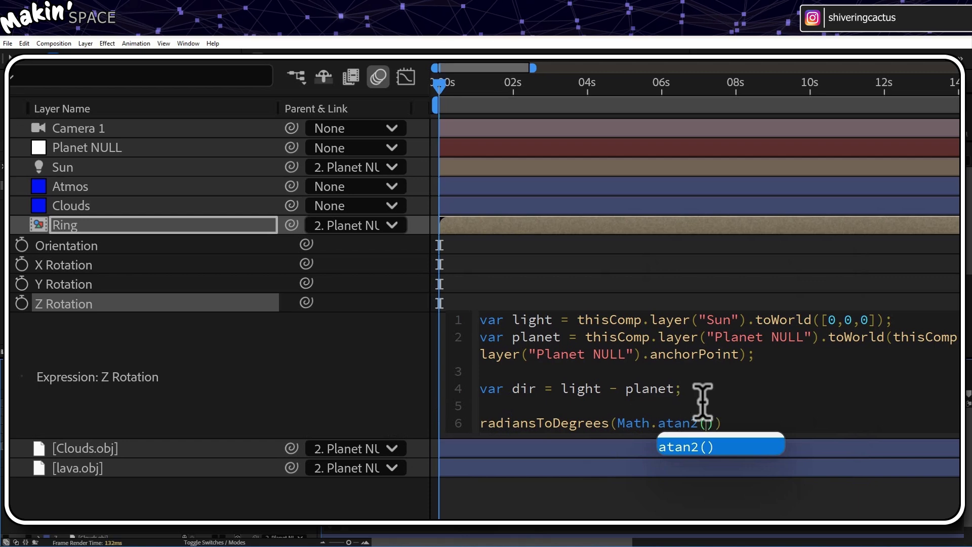
pyautogui.press('Return')
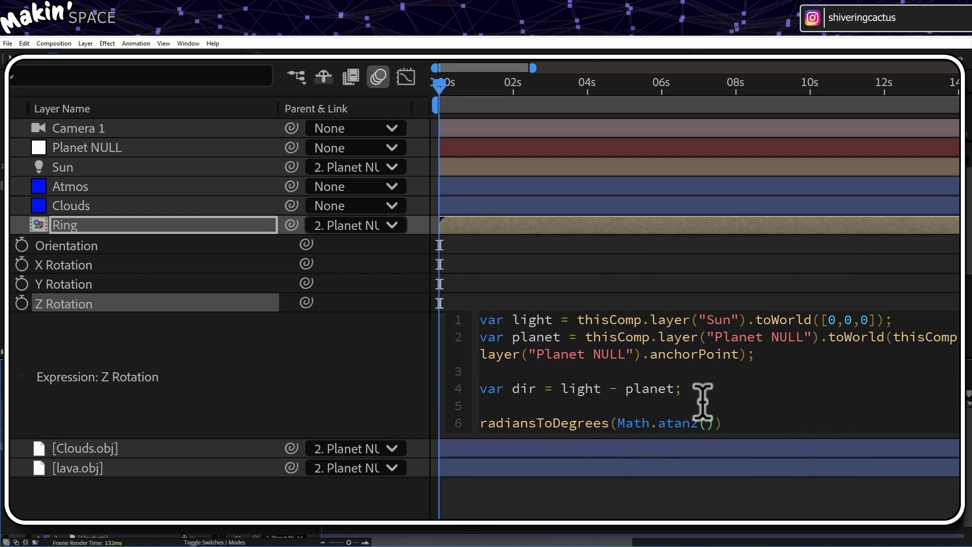
pyautogui.write('dir[')
pyautogui.write('0],dir')
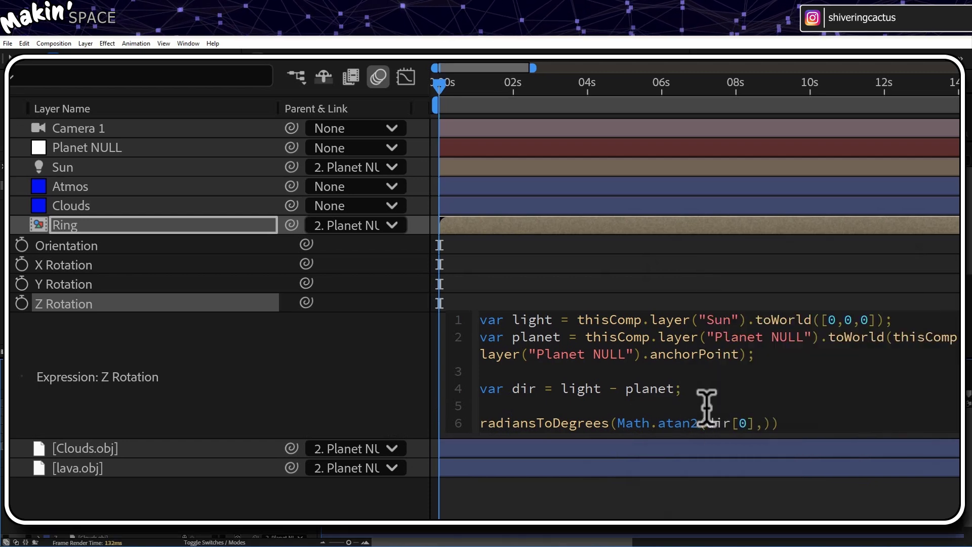
pyautogui.write('[')
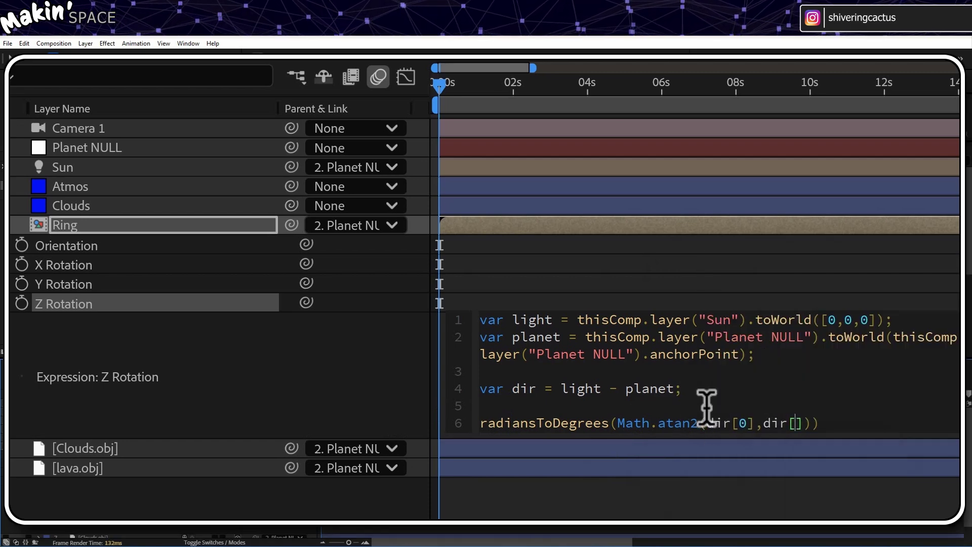
pyautogui.write('2]))')
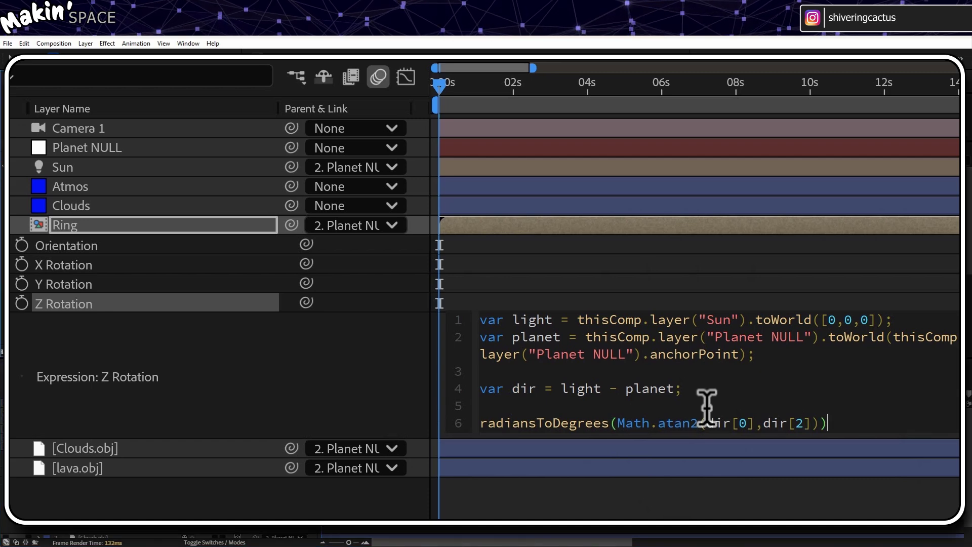
pyautogui.write('+180;')
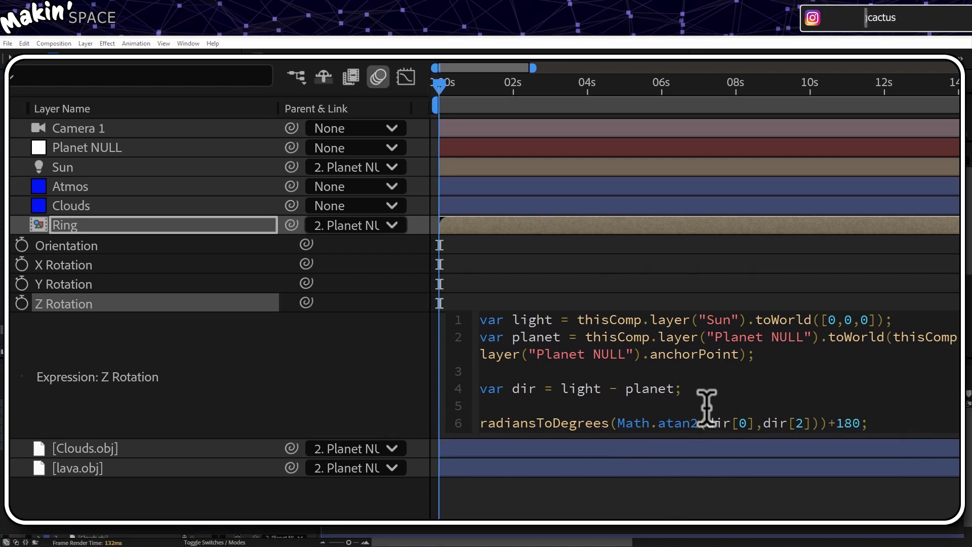
# - Commit the expression, apply the Alpha unmult preset to Ring Line, and return to My Planet
pyautogui.click(353, 390)
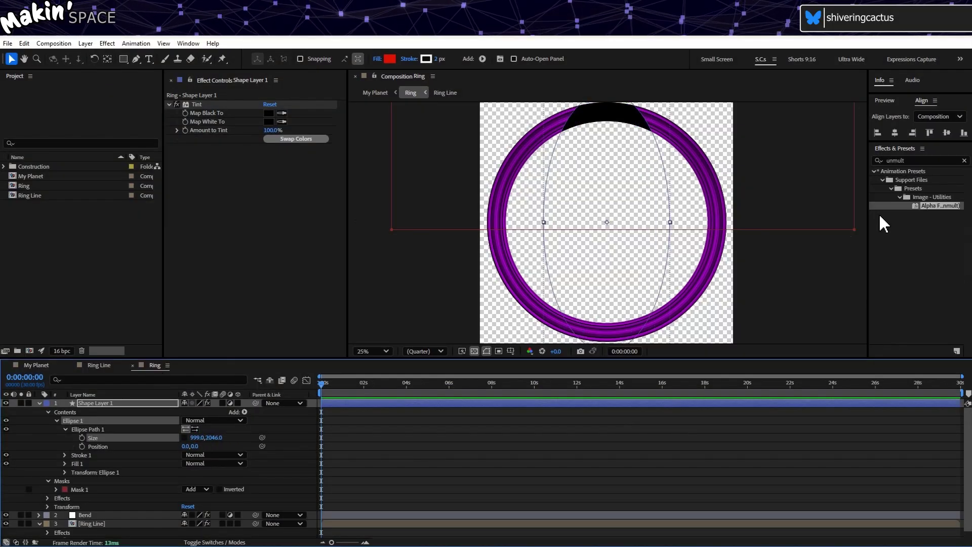
pyautogui.moveTo(933, 206); pyautogui.dragTo(112, 524)
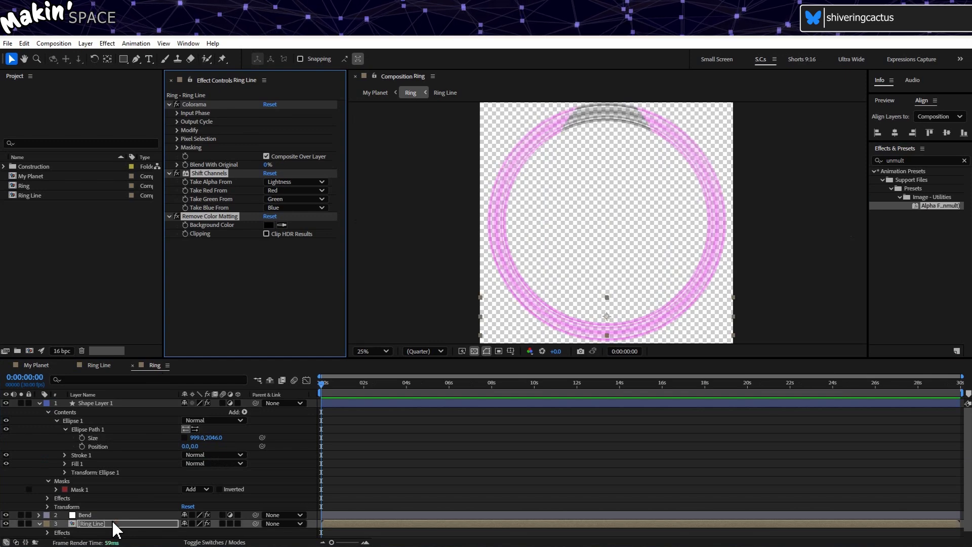
pyautogui.click(38, 365)
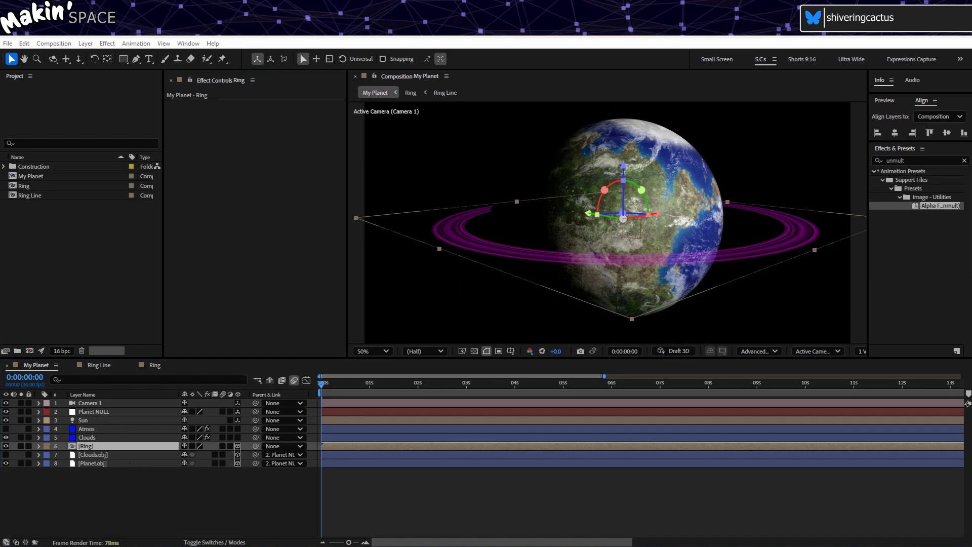
# - Create a comp-size black solid named 'Ring Shadow'
pyautogui.click(156, 506)
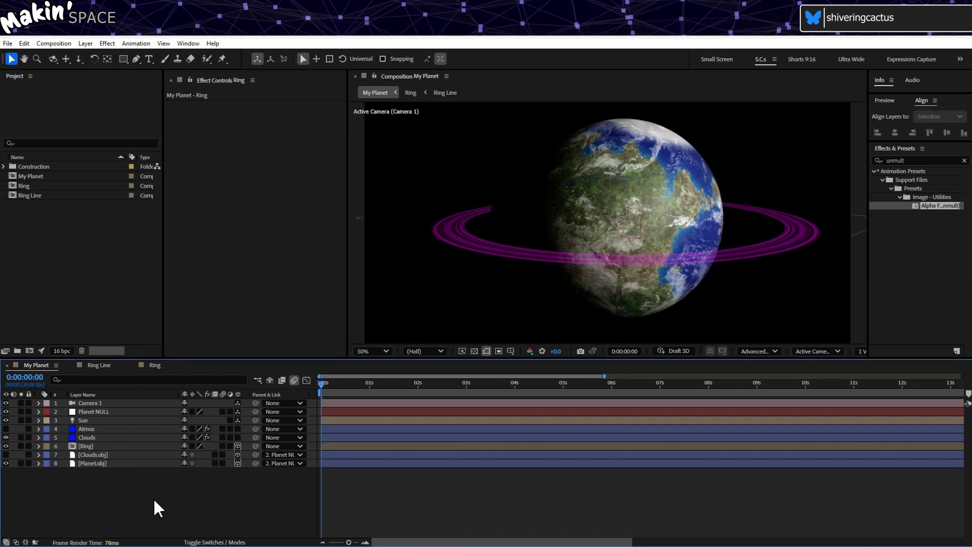
pyautogui.click(87, 43)
pyautogui.moveTo(101, 54)
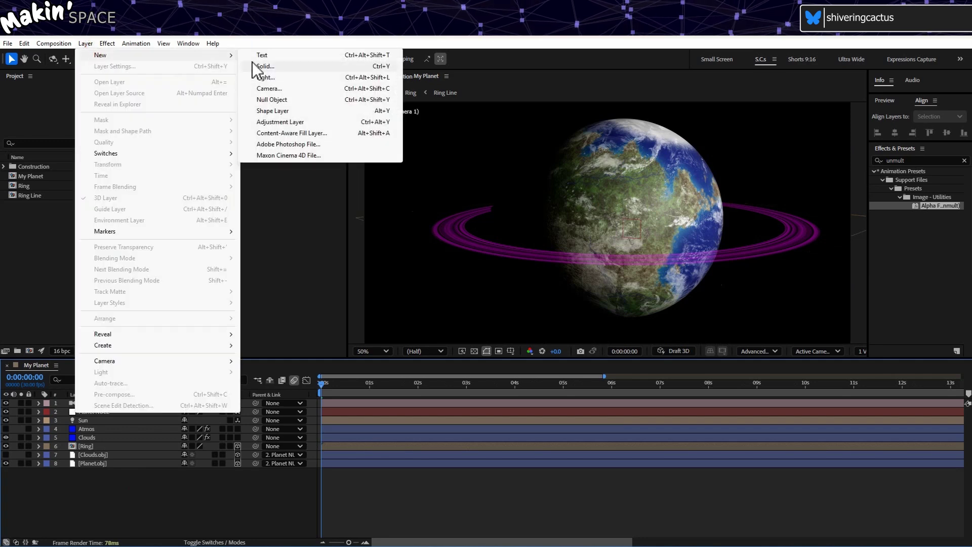
pyautogui.click(284, 66)
pyautogui.click(489, 332)
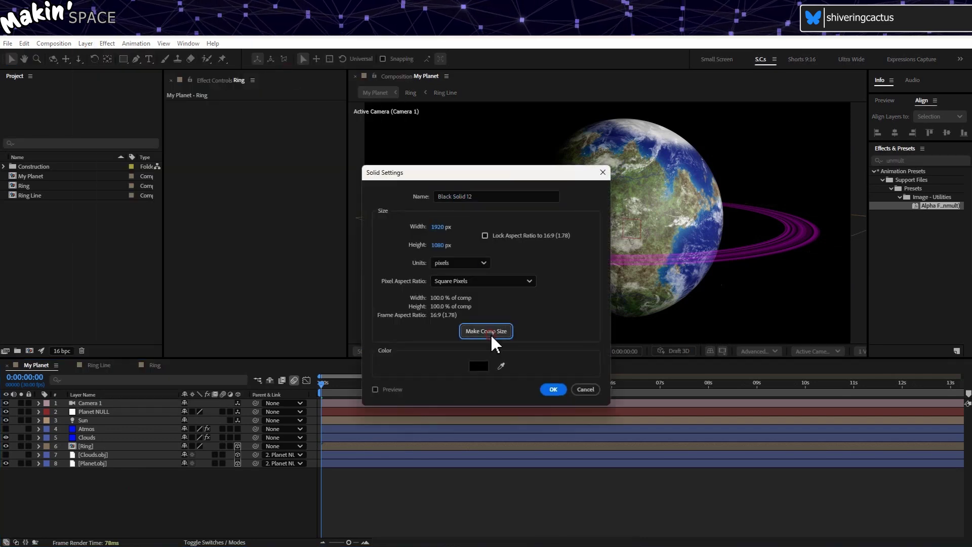
pyautogui.click(550, 391)
pyautogui.press('Return')
pyautogui.write('R')
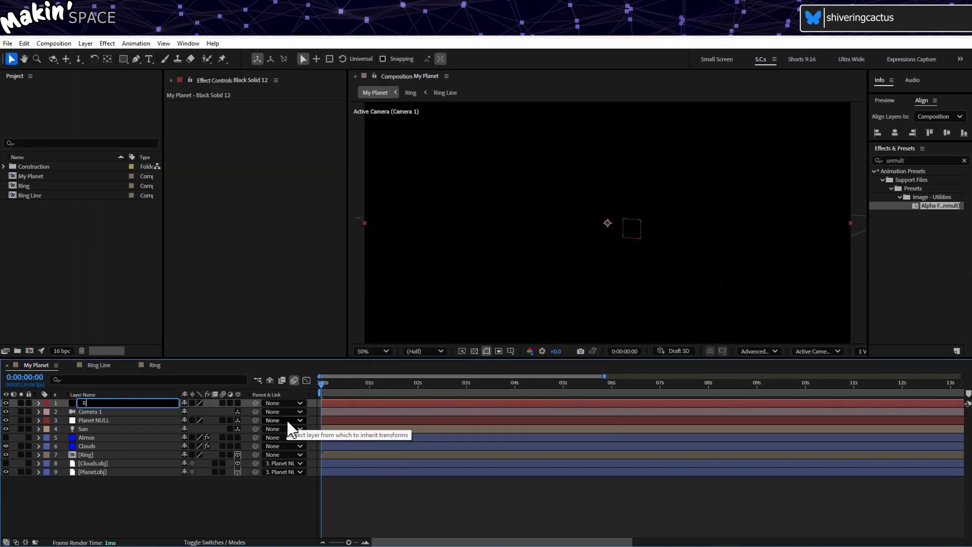
pyautogui.write('ing Shadow')
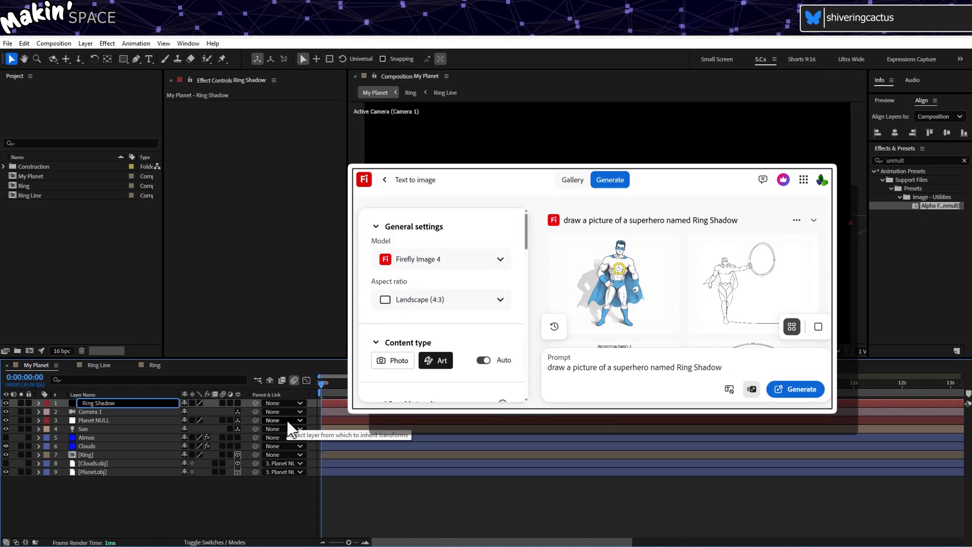
pyautogui.press('Return')
# - Add Set Matte to Ring Shadow taking its matte from layer 7. Ring, then fit the viewer
pyautogui.click(105, 402)
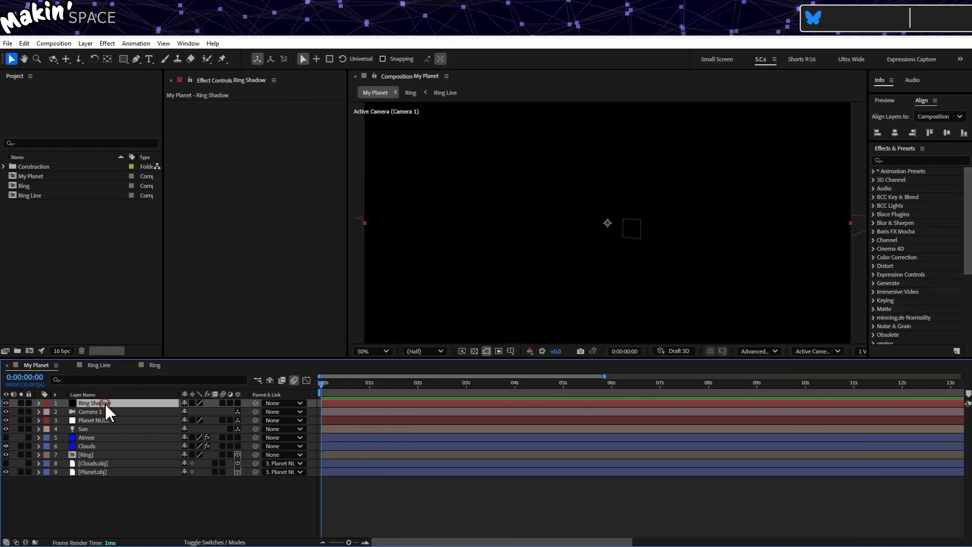
pyautogui.click(107, 43)
pyautogui.moveTo(238, 192)
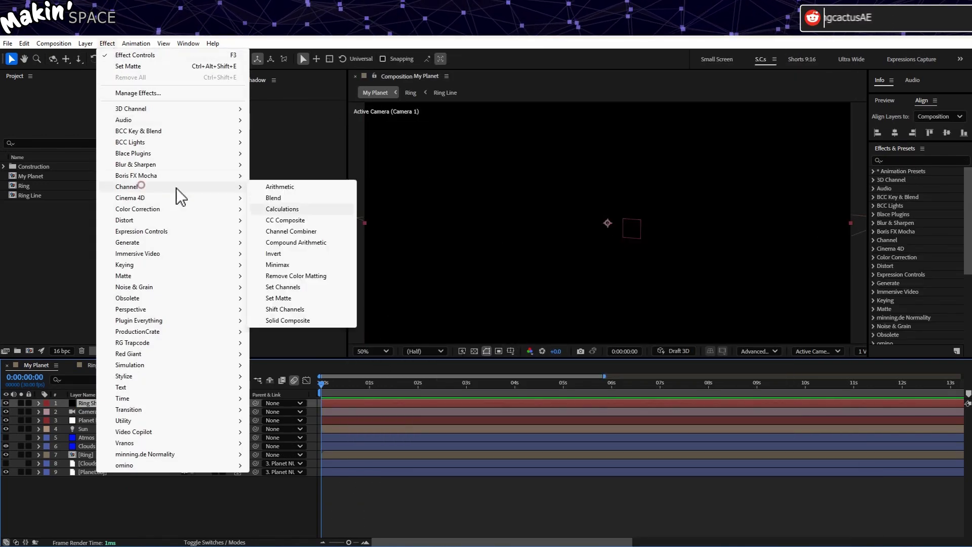
pyautogui.click(319, 297)
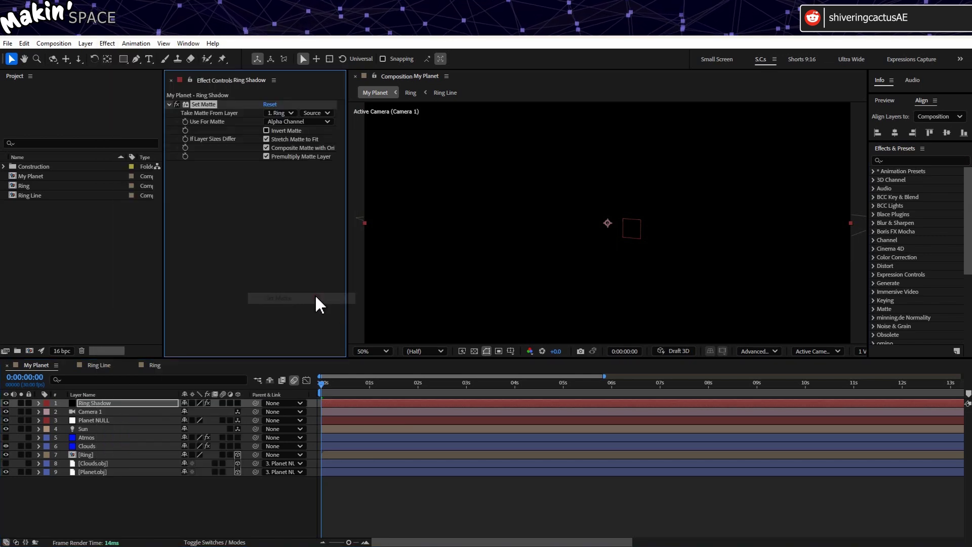
pyautogui.click(290, 113)
pyautogui.click(309, 186)
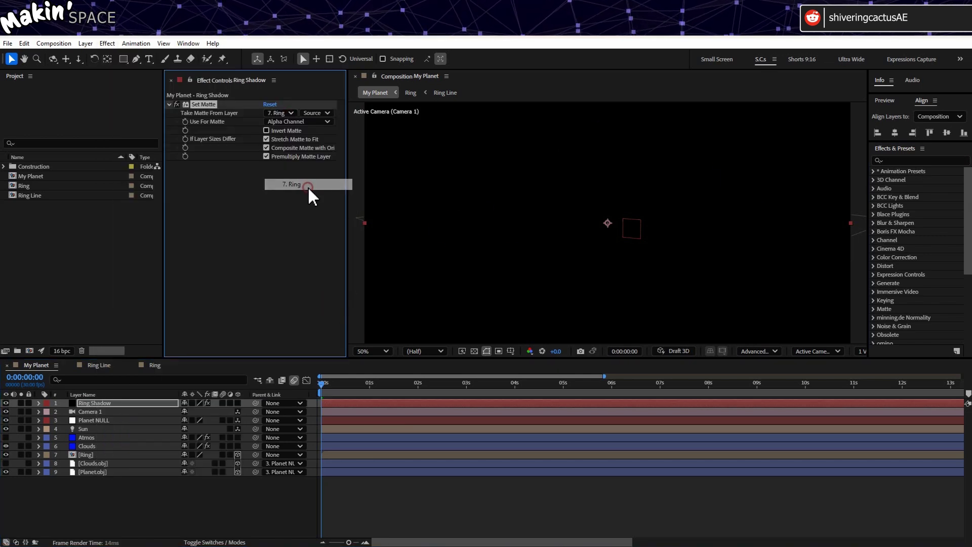
pyautogui.click(475, 351)
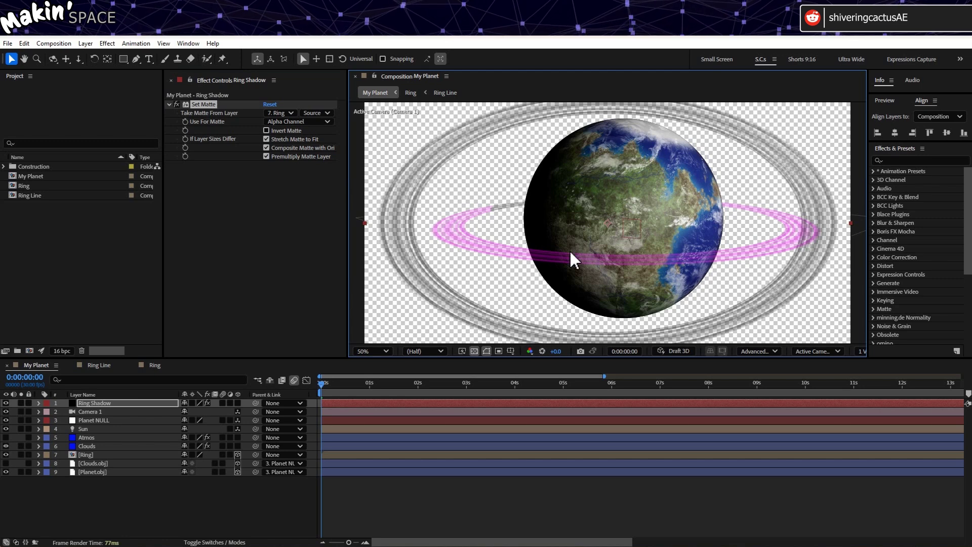
pyautogui.click(373, 351)
pyautogui.click(377, 159)
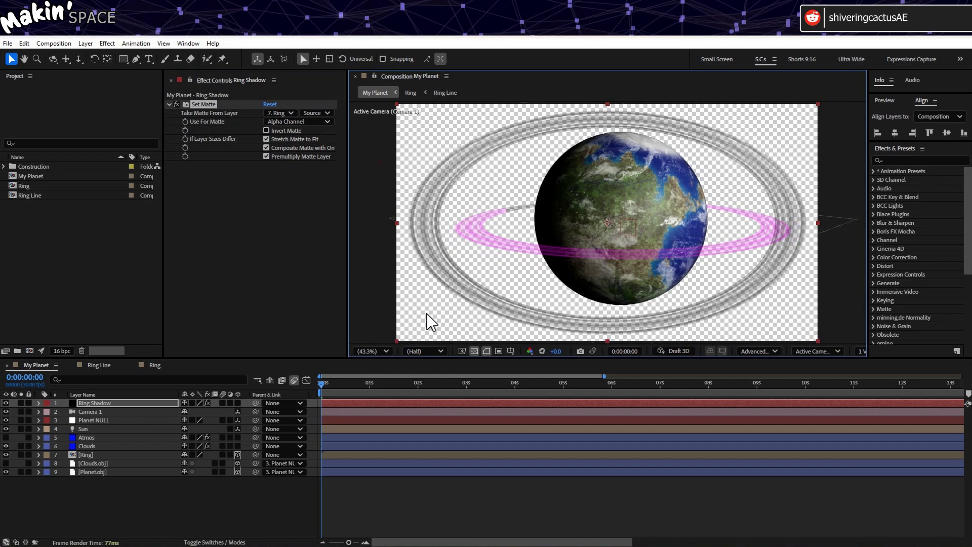
# - Add a Transform effect to Ring Shadow with Position 987,283
pyautogui.click(114, 44)
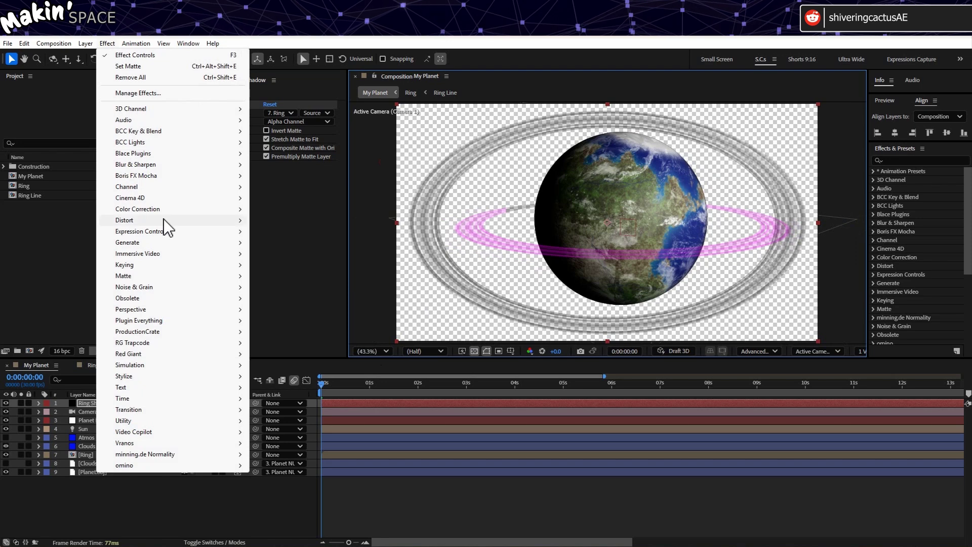
pyautogui.moveTo(163, 220)
pyautogui.click(319, 509)
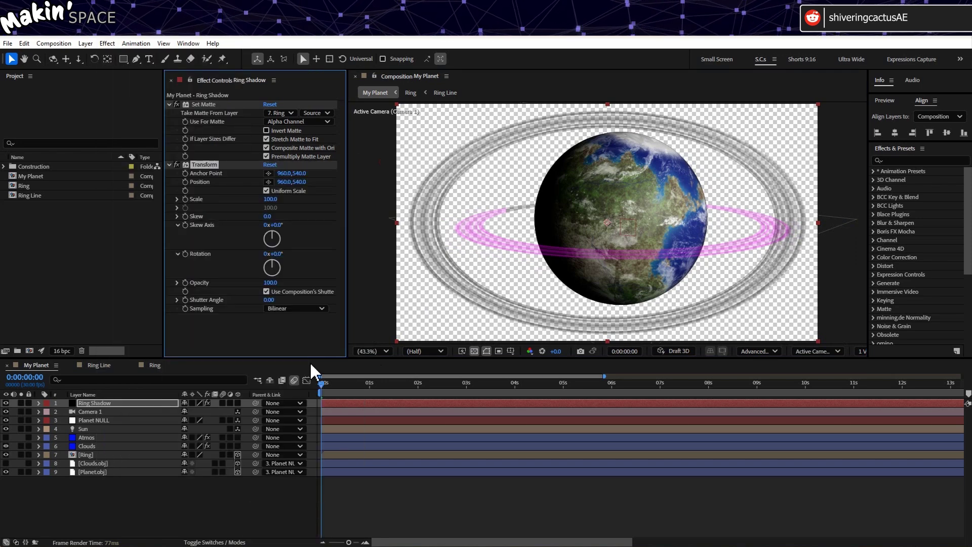
pyautogui.moveTo(298, 182); pyautogui.dragTo(186, 170)
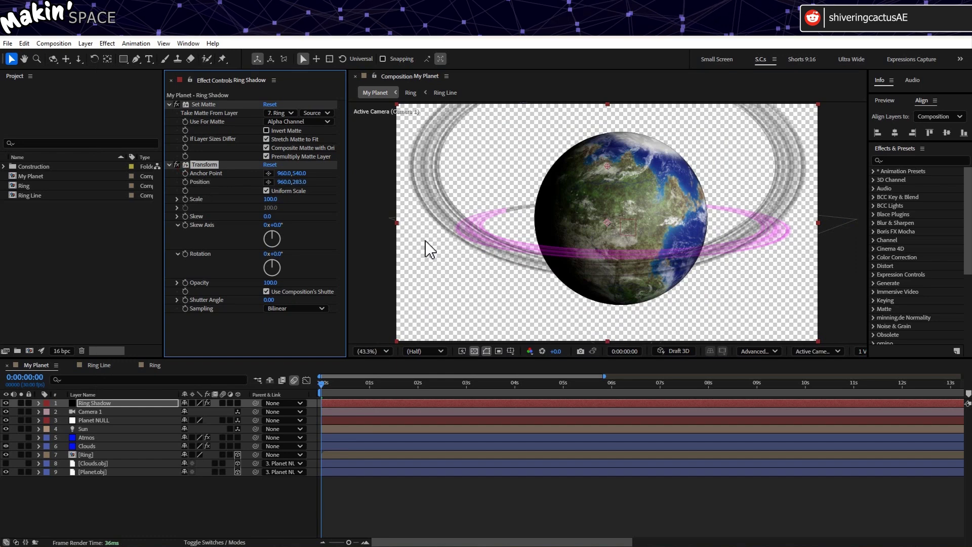
pyautogui.moveTo(285, 183); pyautogui.dragTo(301, 186)
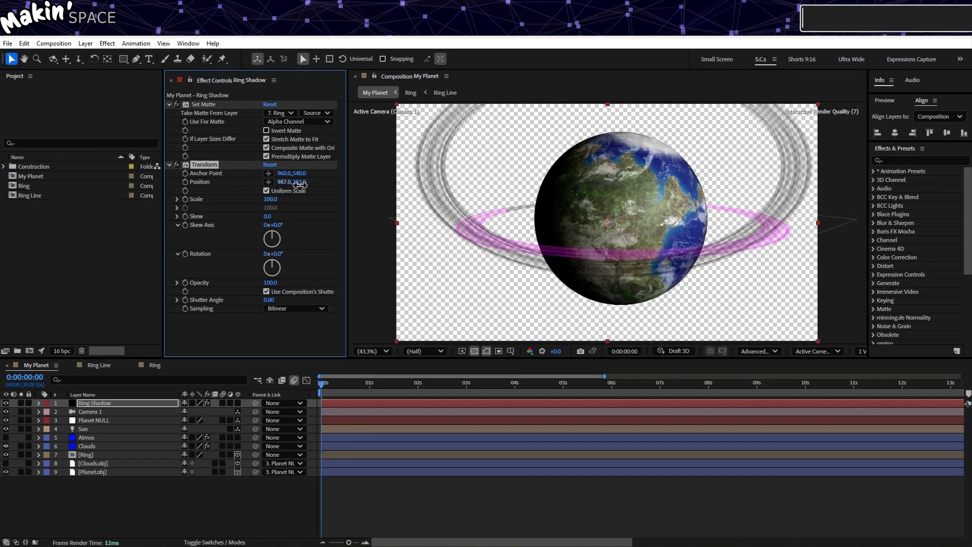
# - Add a second Set Matte taking its matte from layer 9. Planet.obj
pyautogui.click(107, 44)
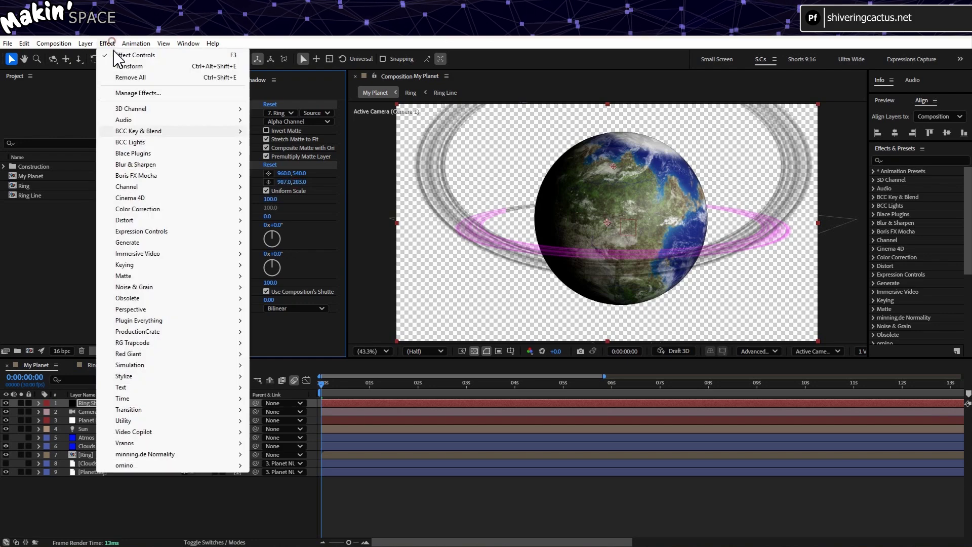
pyautogui.moveTo(142, 186)
pyautogui.click(308, 303)
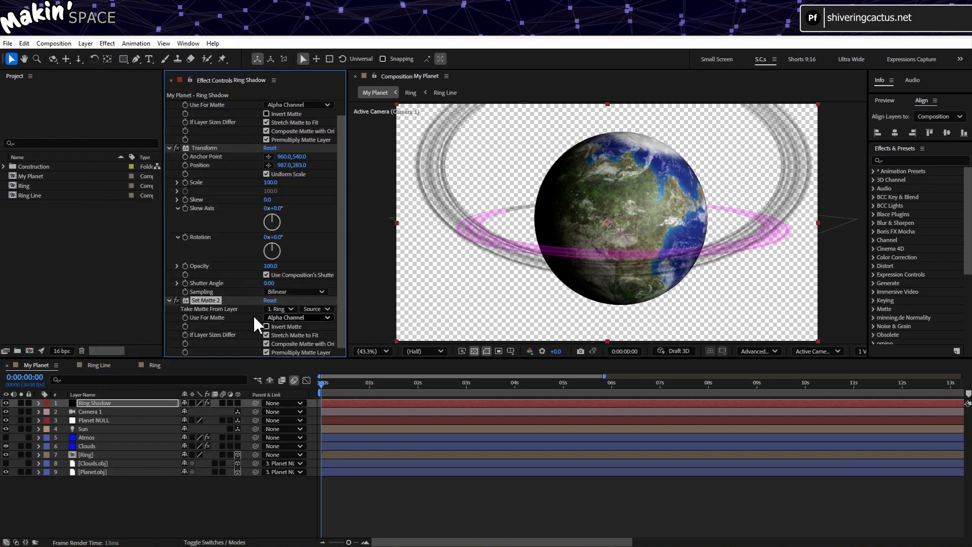
pyautogui.click(281, 308)
pyautogui.click(308, 402)
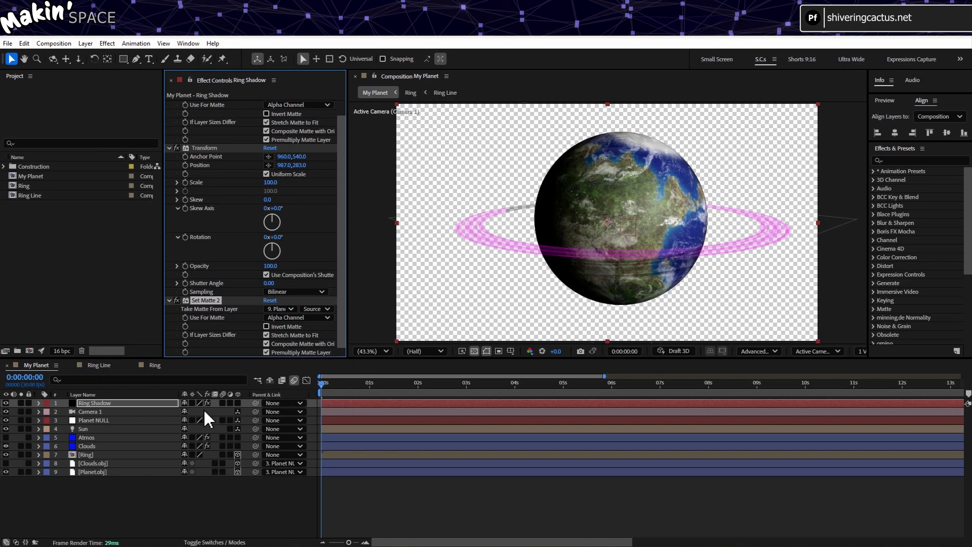
# - Set the Ring layer as Ring Shadow's inverted track matte
pyautogui.click(211, 542)
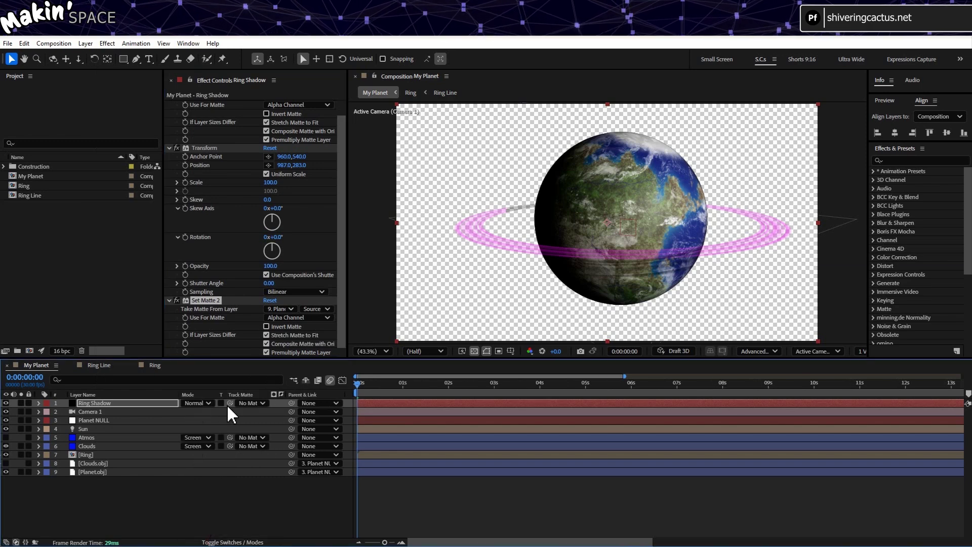
pyautogui.moveTo(228, 402); pyautogui.dragTo(120, 455)
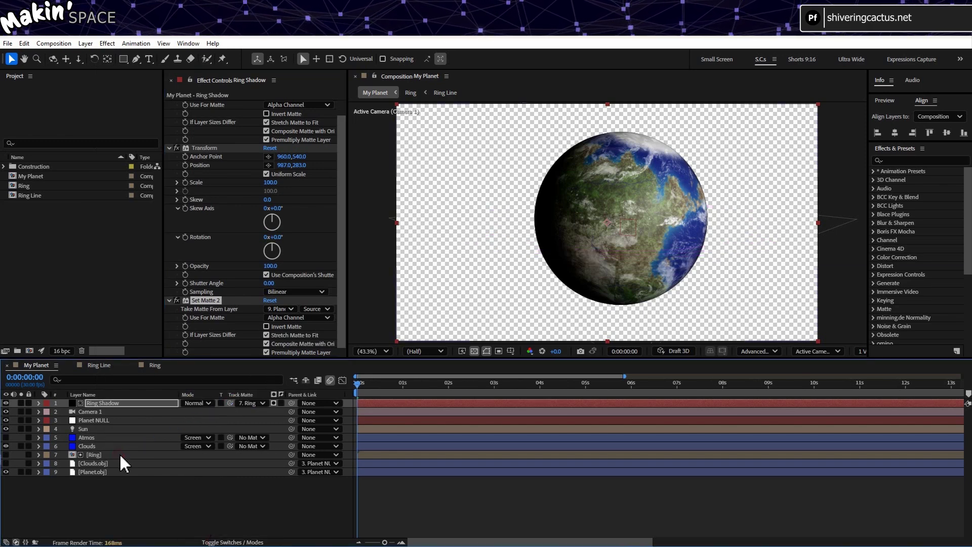
pyautogui.click(281, 402)
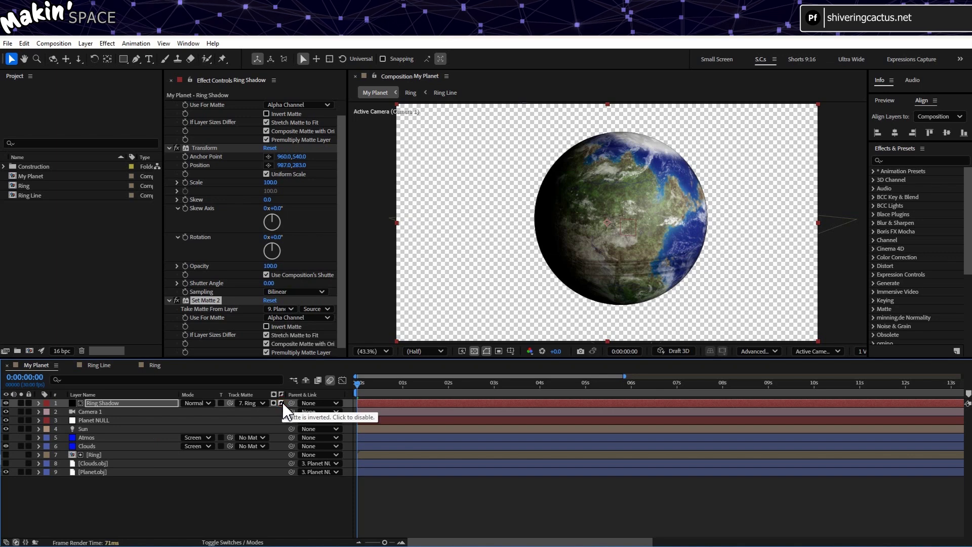
# - Show the Ring layer, hide the cloud object layer, and view against black
pyautogui.click(6, 454)
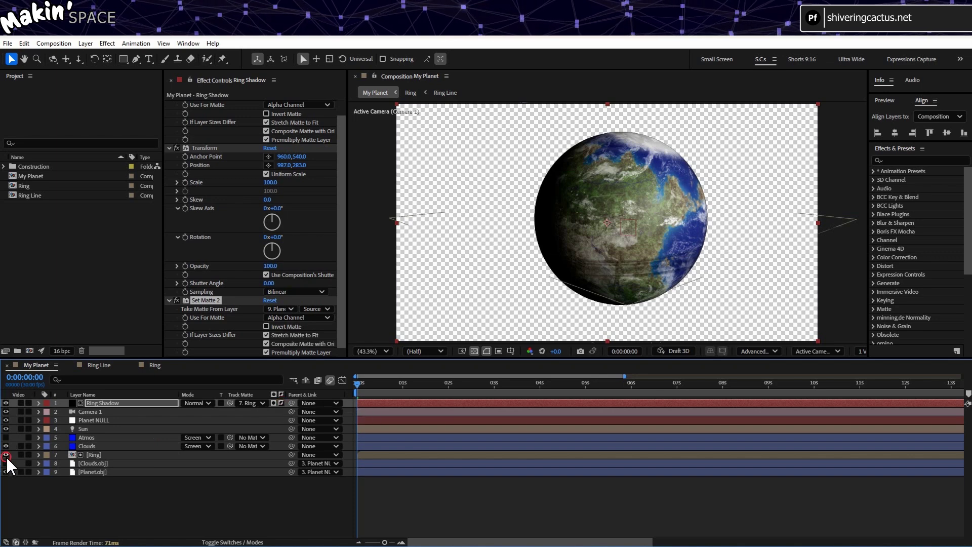
pyautogui.click(6, 463)
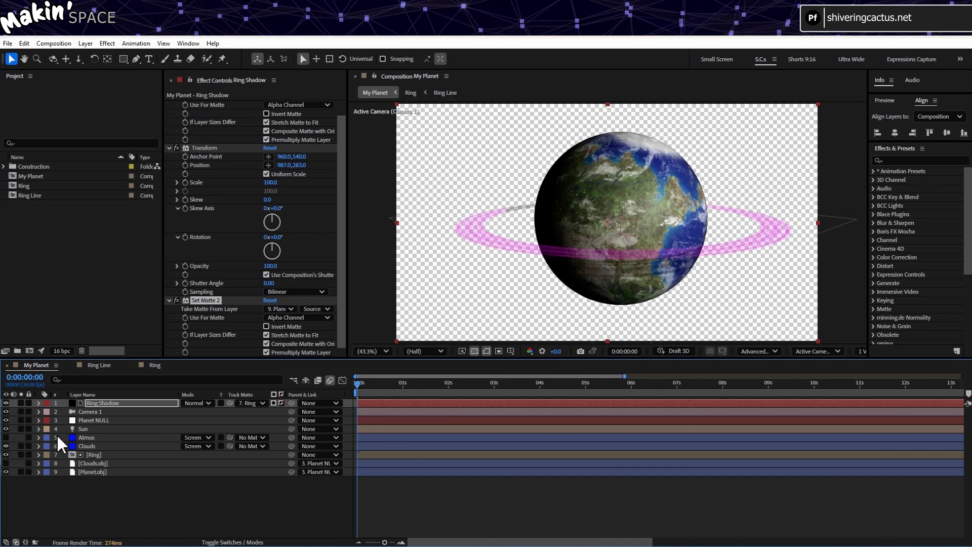
pyautogui.click(474, 351)
pyautogui.scroll(1, 667, 251)
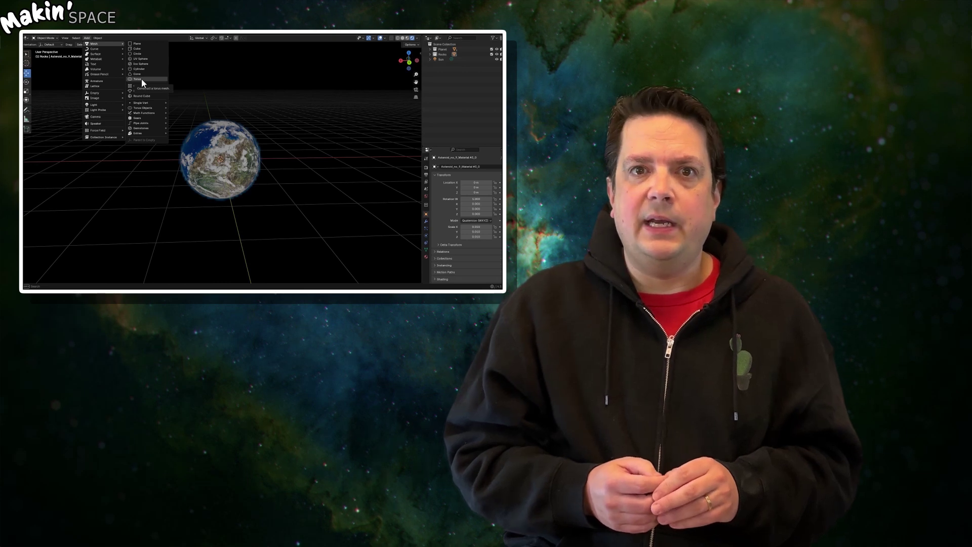
pyautogui.click(142, 79)
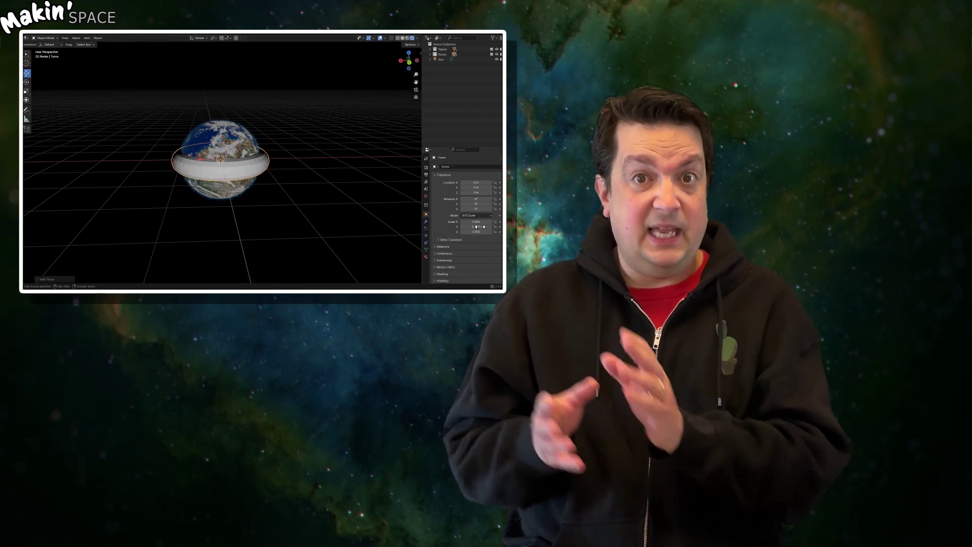
pyautogui.click(49, 279)
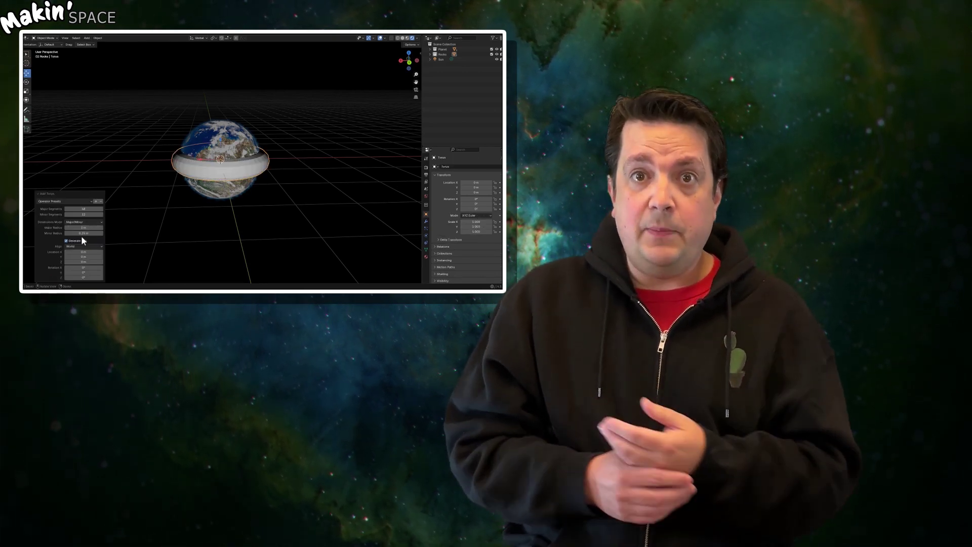
pyautogui.doubleClick(84, 209)
pyautogui.write('256')
pyautogui.press('Return')
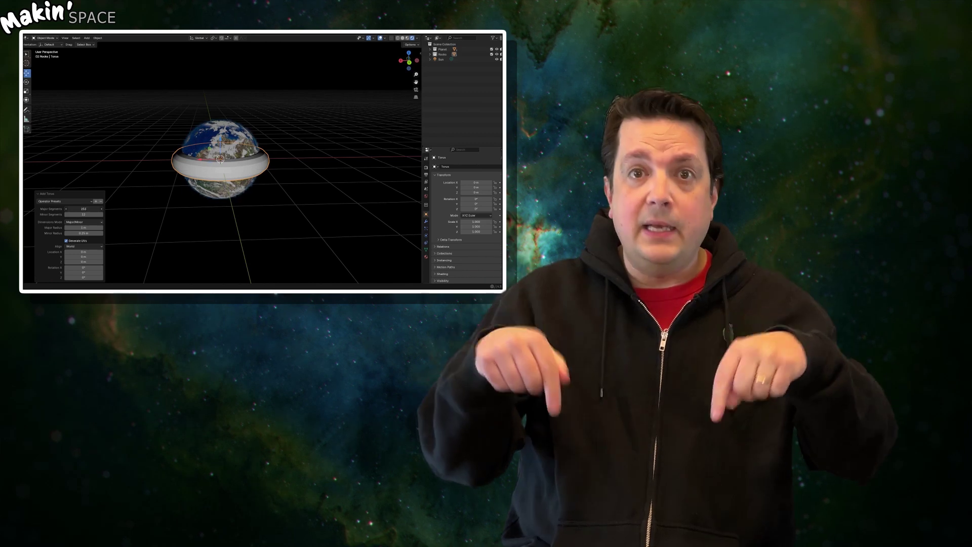
pyautogui.hotkey('ctrl', 'z')
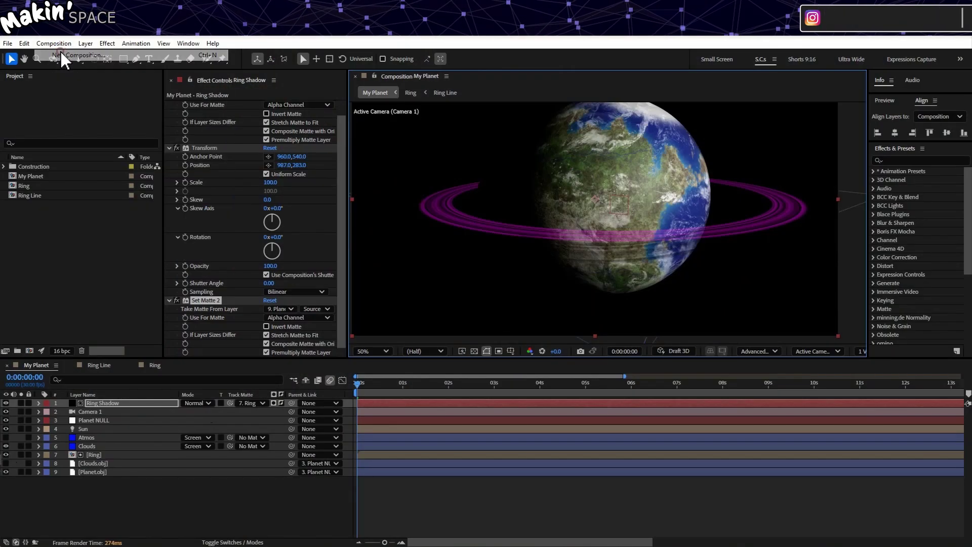
# - Create a new 200 × 200 composition
pyautogui.click(416, 232)
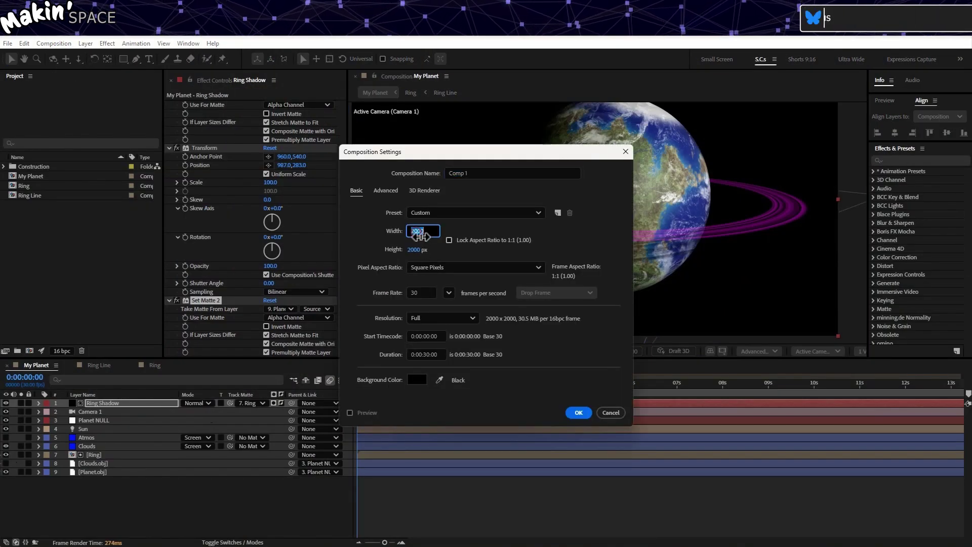
pyautogui.write('200')
pyautogui.press('Tab')
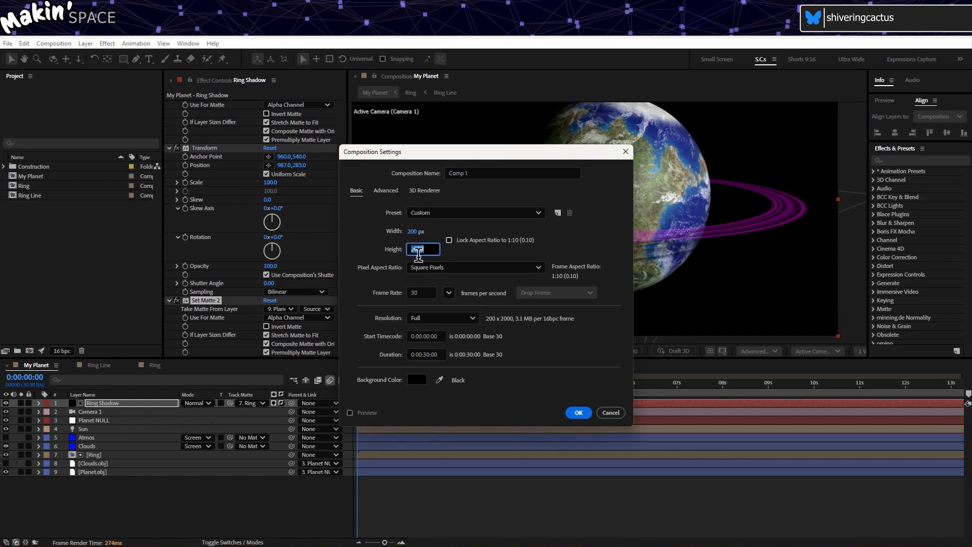
pyautogui.write('200')
pyautogui.click(573, 412)
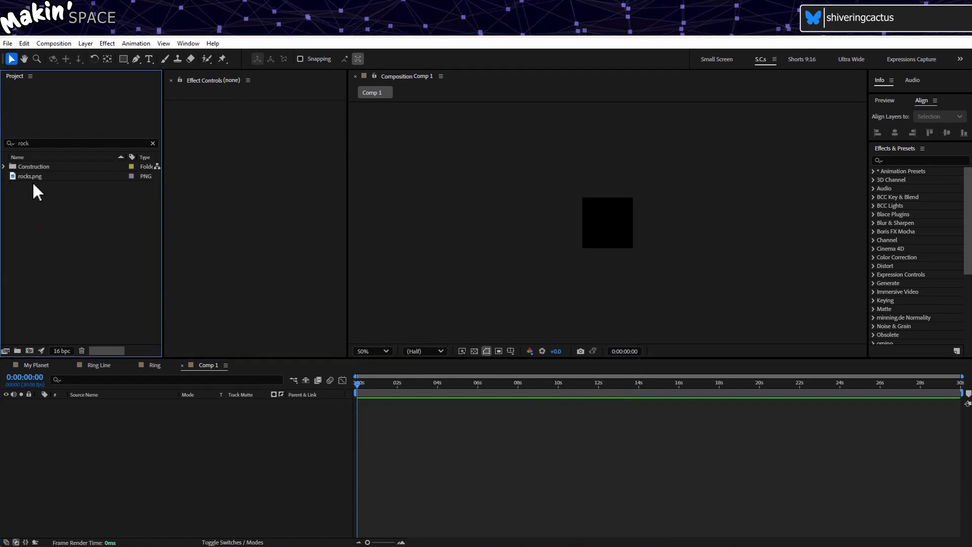
# - Add rocks.png to the new comp and scale it down to 65%
pyautogui.click(31, 176)
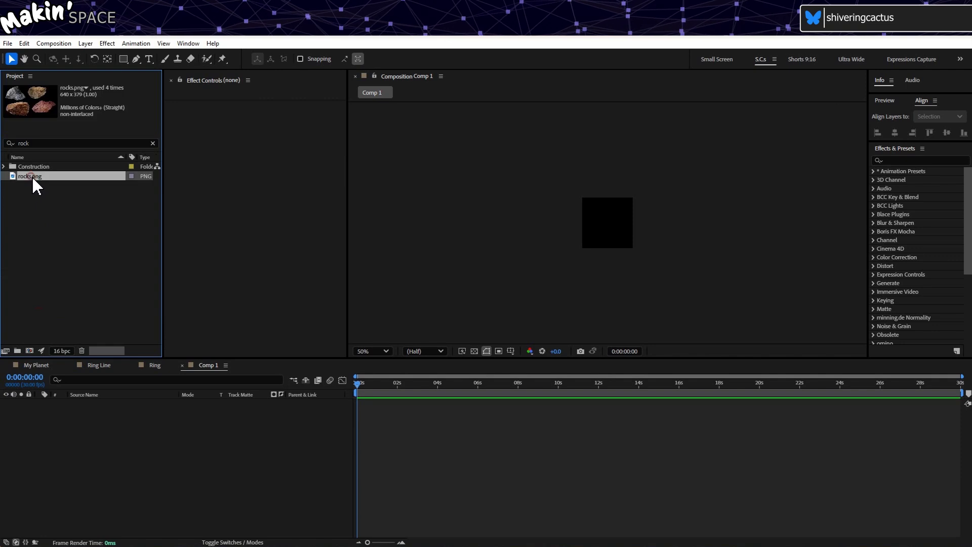
pyautogui.moveTo(44, 176); pyautogui.dragTo(88, 413)
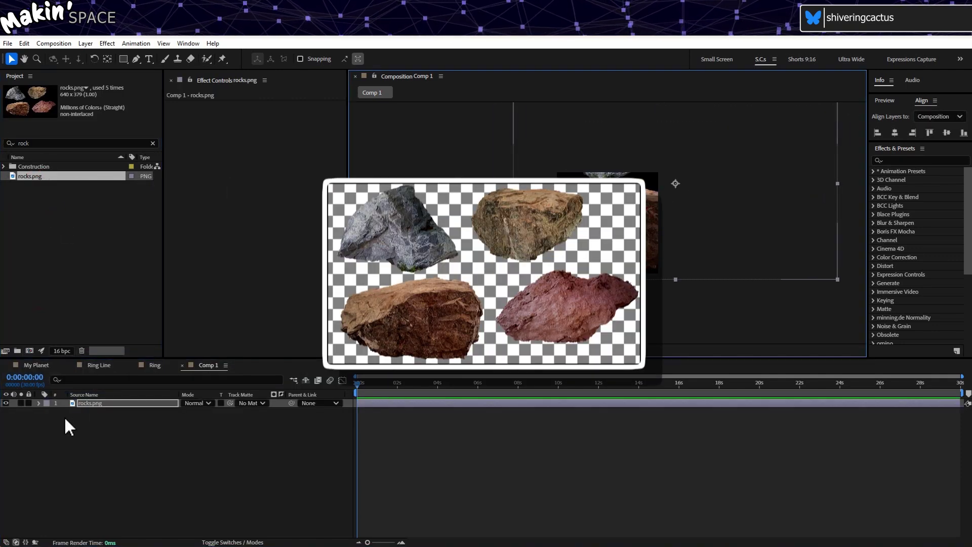
pyautogui.moveTo(197, 412); pyautogui.dragTo(183, 412)
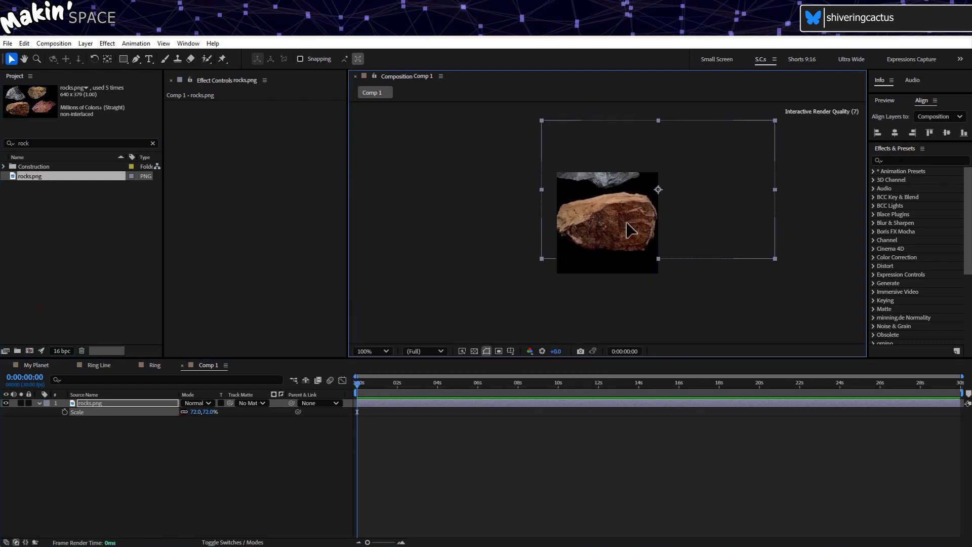
pyautogui.moveTo(198, 411); pyautogui.dragTo(195, 411)
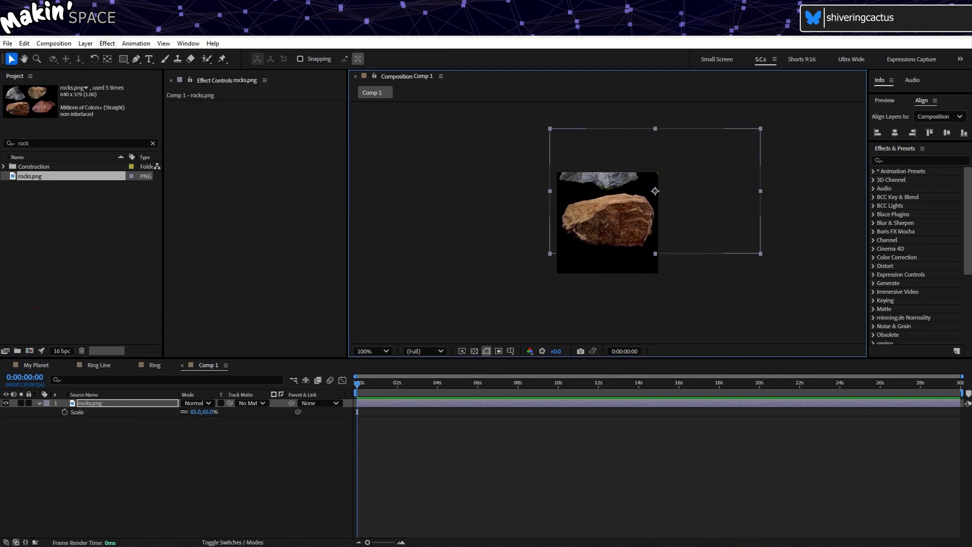
# - Draw a pen mask around the lower rock on the first frame
pyautogui.click(135, 58)
pyautogui.press('.')
pyautogui.click(646, 152)
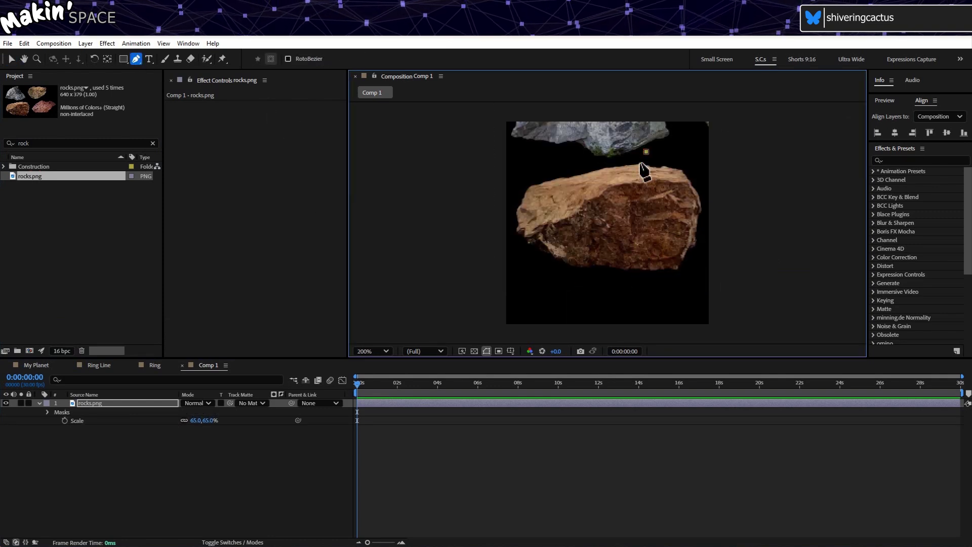
pyautogui.click(501, 183)
pyautogui.click(491, 263)
pyautogui.click(575, 304)
pyautogui.click(662, 318)
pyautogui.click(704, 295)
pyautogui.click(729, 207)
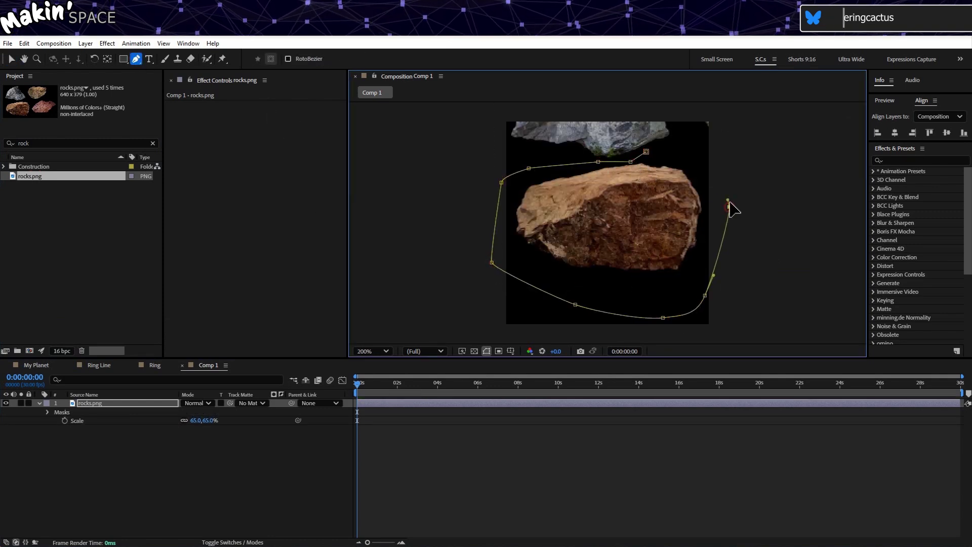
pyautogui.click(686, 151)
pyautogui.click(646, 151)
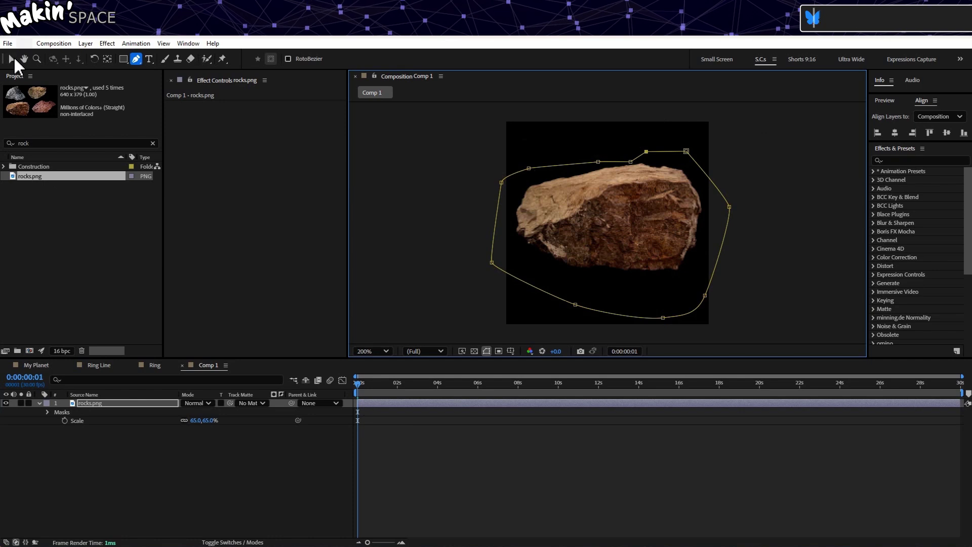
# - Split the rocks layer at the next frame, clear its copied mask, and bring the grey rock into frame
pyautogui.click(24, 43)
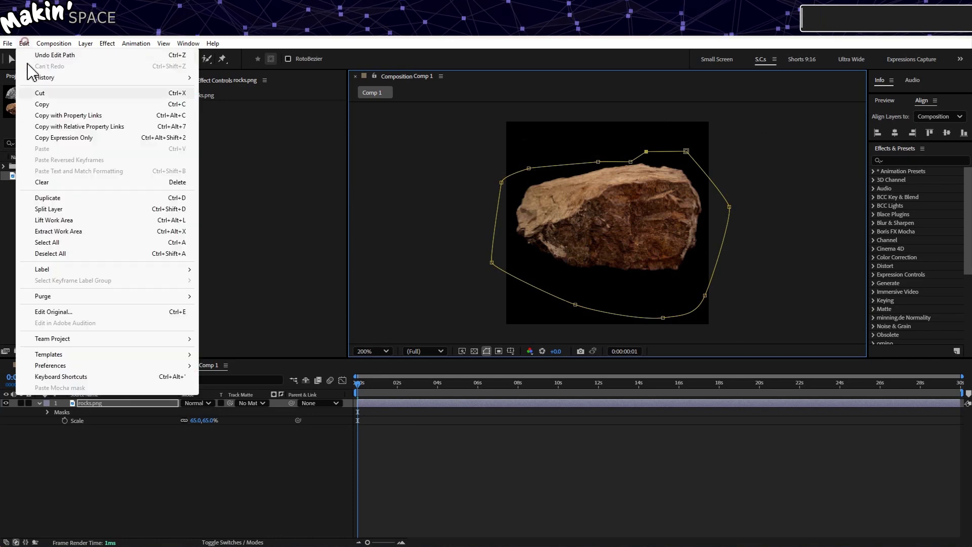
pyautogui.click(62, 210)
pyautogui.click(401, 542)
pyautogui.click(402, 543)
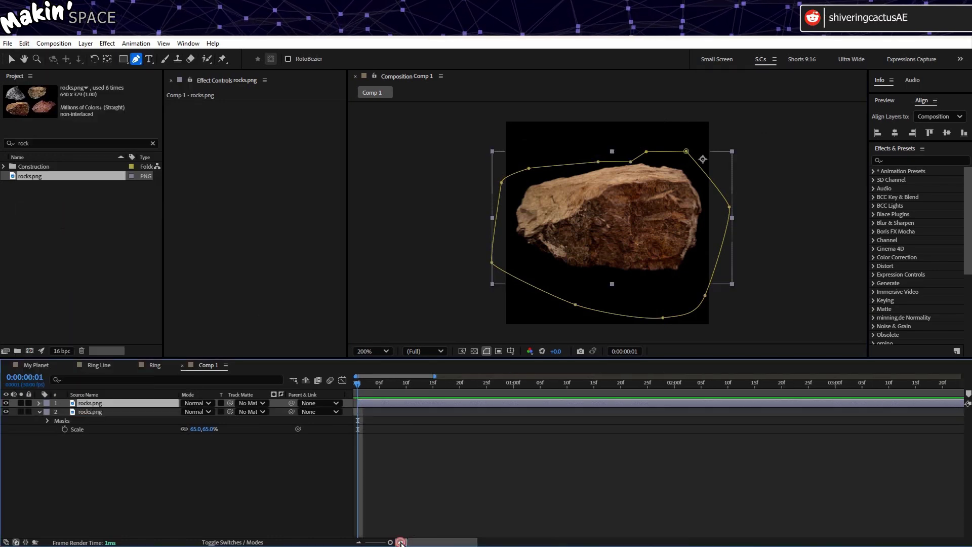
pyautogui.click(401, 542)
pyautogui.click(402, 542)
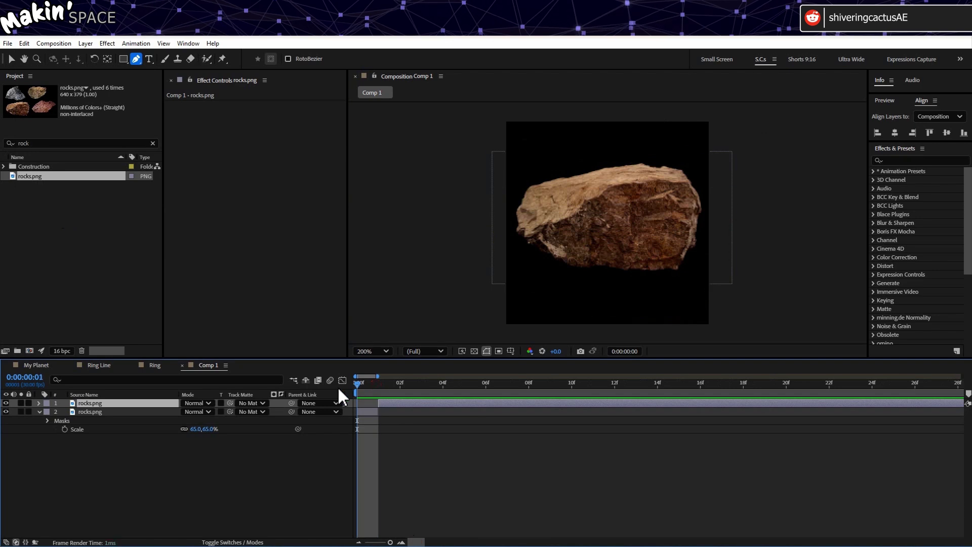
pyautogui.click(11, 58)
pyautogui.moveTo(555, 176); pyautogui.dragTo(570, 194)
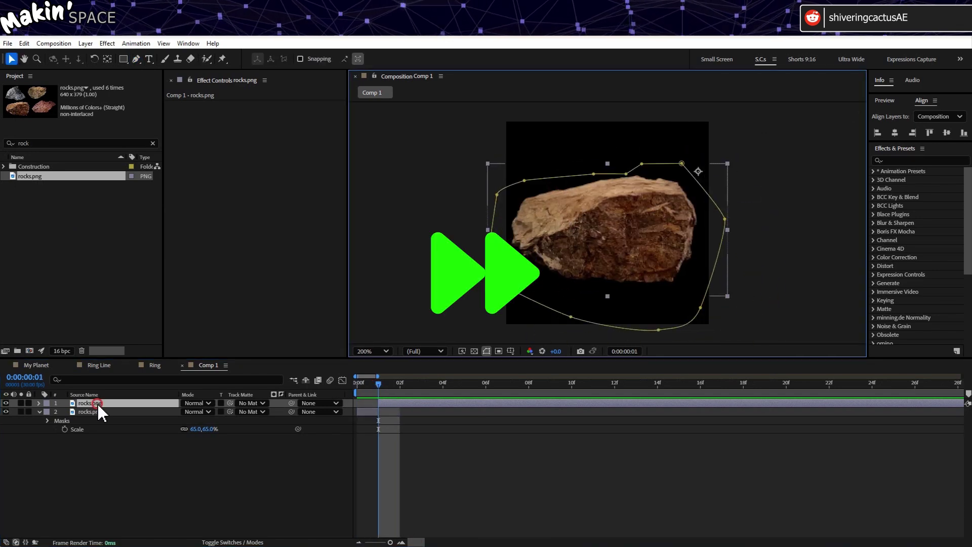
pyautogui.click(80, 403)
pyautogui.moveTo(614, 164); pyautogui.dragTo(615, 265)
# - Draw a pen mask around the grey rock
pyautogui.press('g')
pyautogui.click(573, 287)
pyautogui.click(627, 286)
pyautogui.click(677, 281)
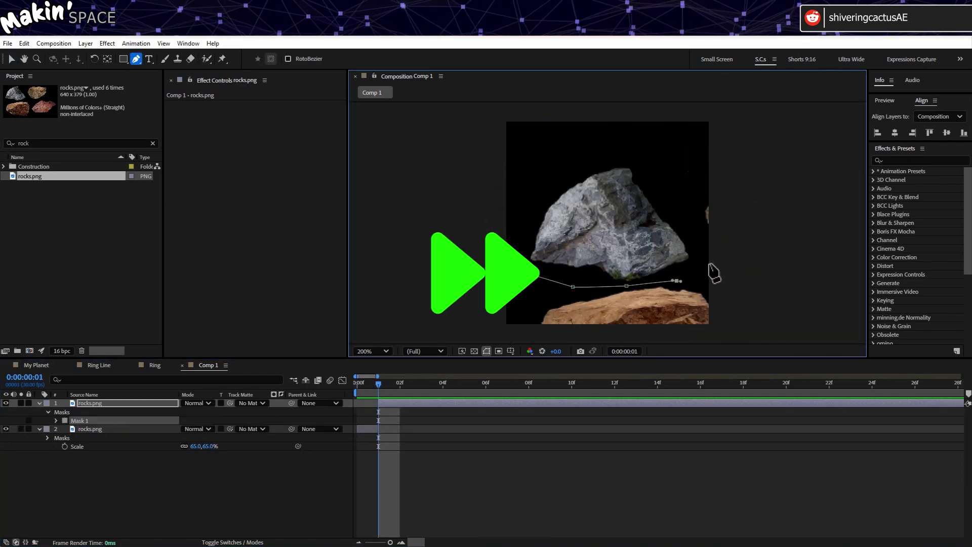
pyautogui.click(700, 256)
pyautogui.click(655, 147)
pyautogui.click(567, 143)
pyautogui.click(517, 249)
# - Split off a third rocks layer, move the brown rock into frame, and mask it
pyautogui.hotkey('ctrl', 'd')
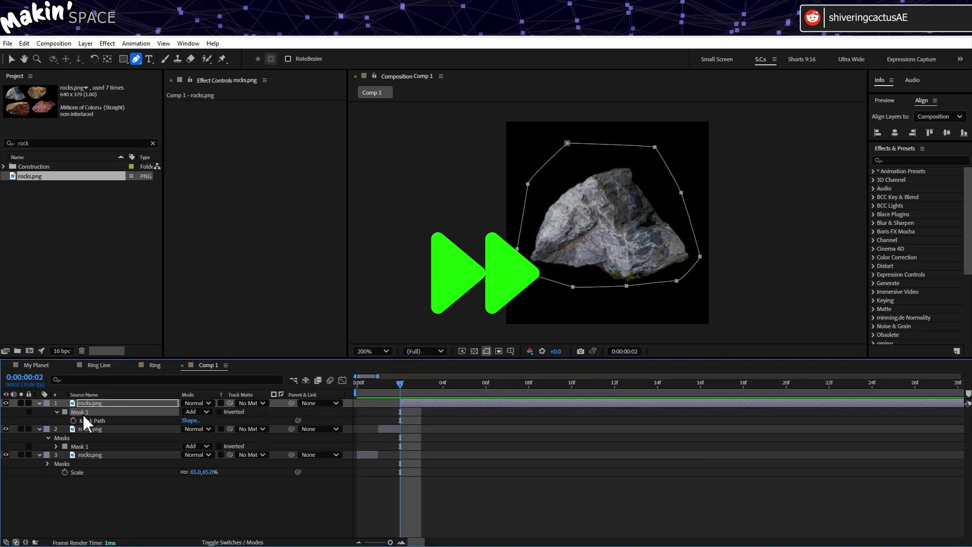
pyautogui.press('v')
pyautogui.moveTo(608, 253); pyautogui.dragTo(607, 127)
pyautogui.click(136, 59)
pyautogui.click(527, 175)
pyautogui.click(524, 243)
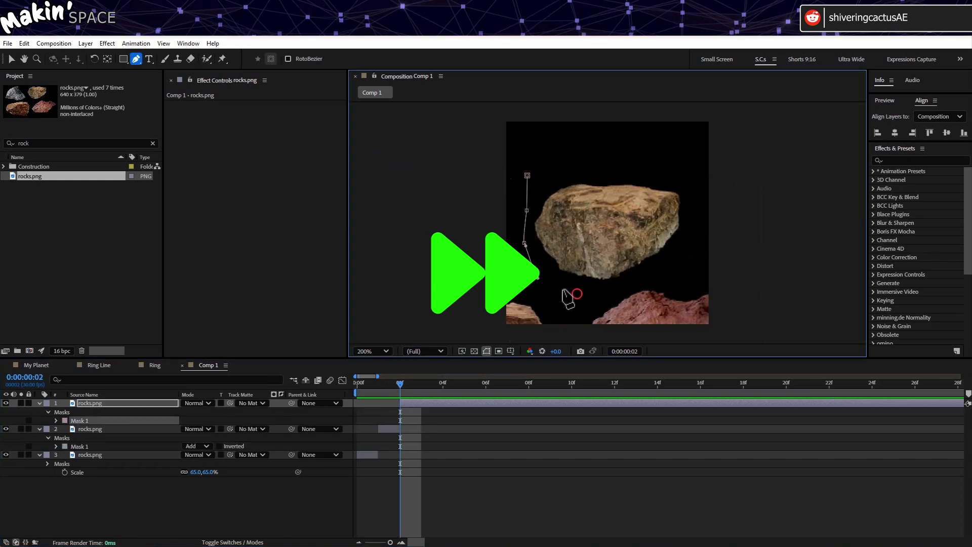
pyautogui.click(576, 293)
pyautogui.click(673, 258)
pyautogui.click(693, 190)
pyautogui.click(580, 168)
pyautogui.click(527, 176)
# - Split off a fourth rocks layer, move the pink rock into frame, and mask it
pyautogui.click(113, 413)
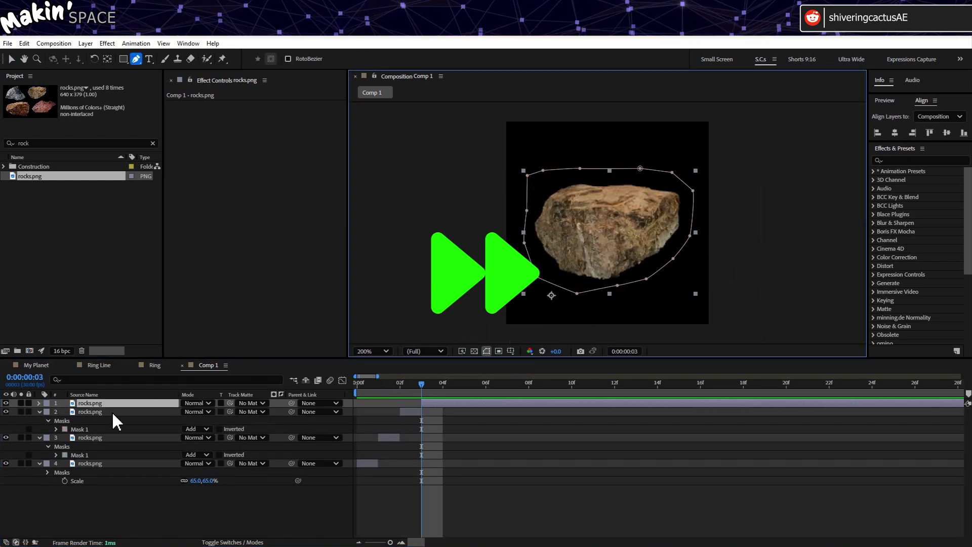
pyautogui.hotkey('ctrl', 'd')
pyautogui.press('v')
pyautogui.moveTo(605, 338); pyautogui.dragTo(605, 212)
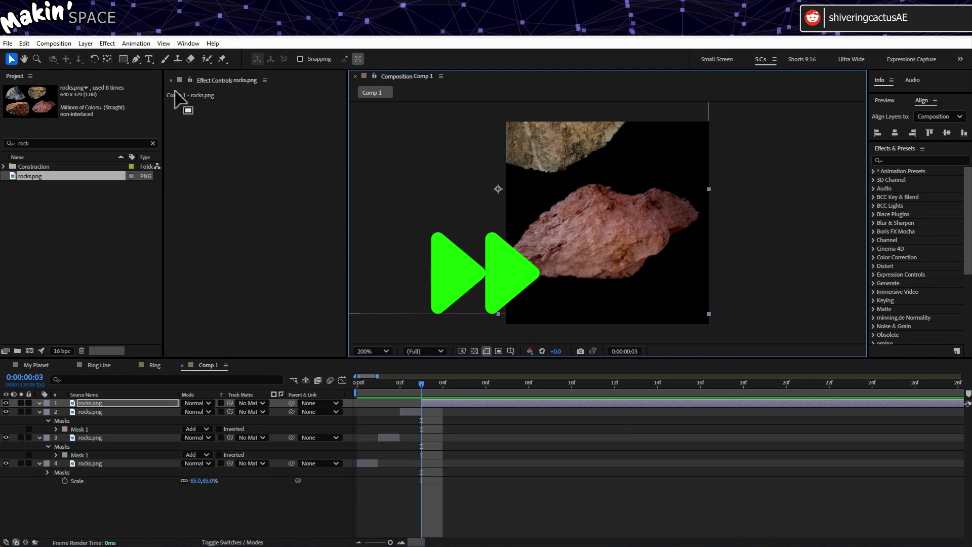
pyautogui.click(135, 59)
pyautogui.click(579, 175)
pyautogui.click(517, 204)
pyautogui.click(508, 234)
pyautogui.click(527, 288)
pyautogui.click(605, 298)
pyautogui.click(684, 271)
pyautogui.click(706, 212)
pyautogui.click(699, 189)
pyautogui.click(649, 168)
pyautogui.click(608, 171)
pyautogui.click(579, 176)
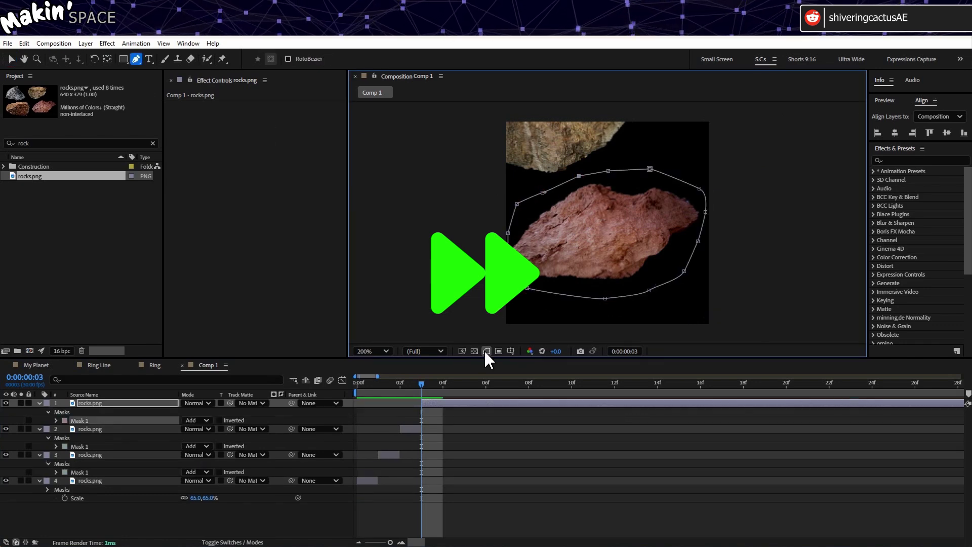
pyautogui.click(435, 389)
# - Trim the composition to a 4-frame work area and play back the rocks
pyautogui.press('n')
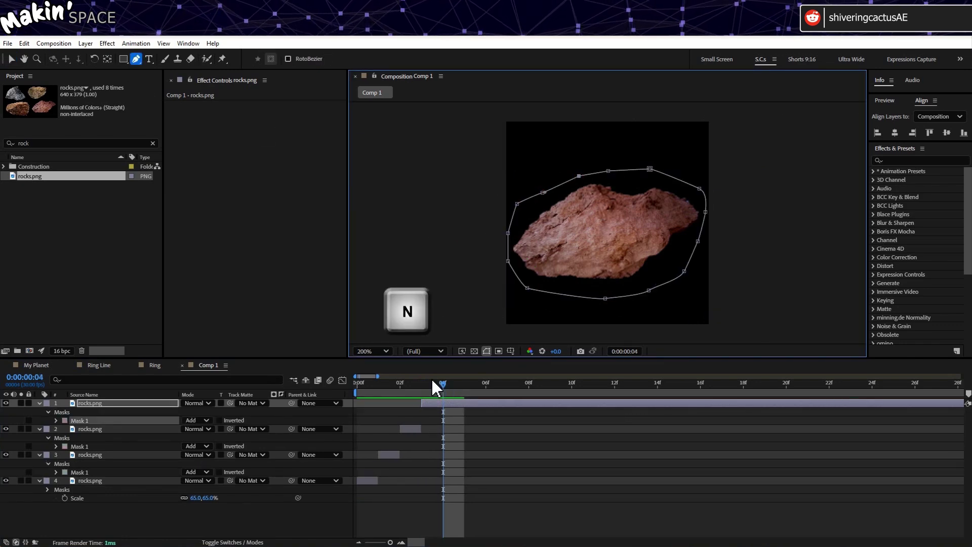
pyautogui.hotkey('ctrl', 'shift', 'x')
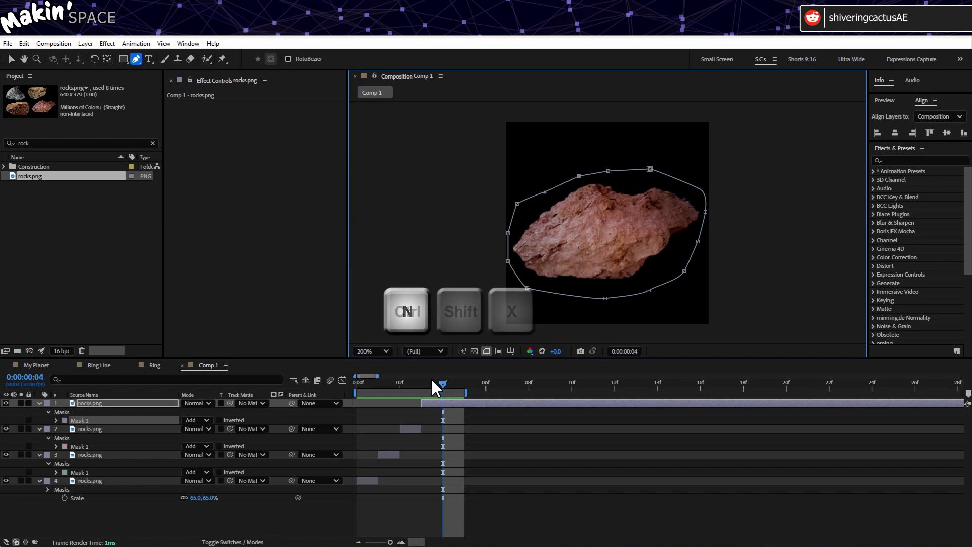
pyautogui.moveTo(464, 394); pyautogui.dragTo(458, 394)
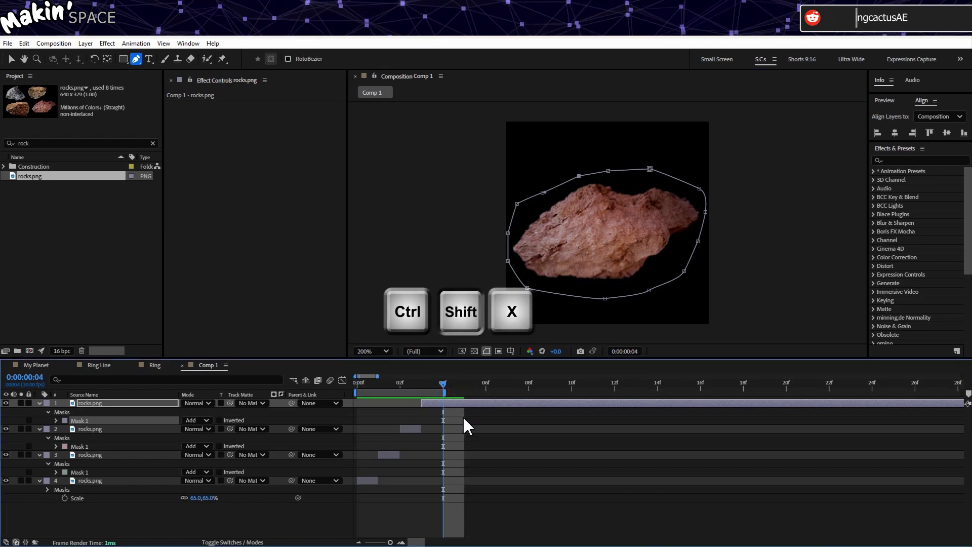
pyautogui.hotkey('ctrl', 'shift', 'x')
pyautogui.press('space')
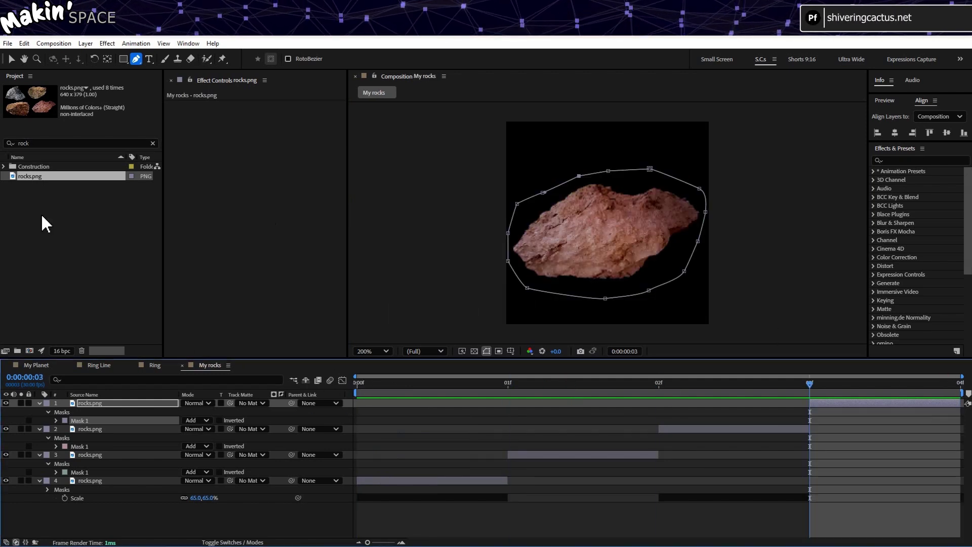
# - Add My rocks as a layer in My Planet and enable Time Remapping on it
pyautogui.click(152, 143)
pyautogui.click(31, 365)
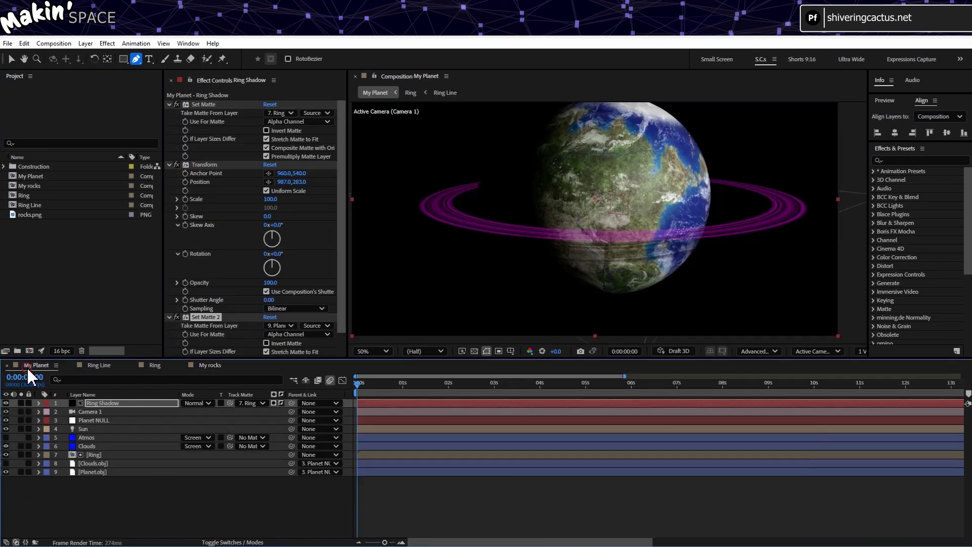
pyautogui.moveTo(31, 186); pyautogui.dragTo(81, 481)
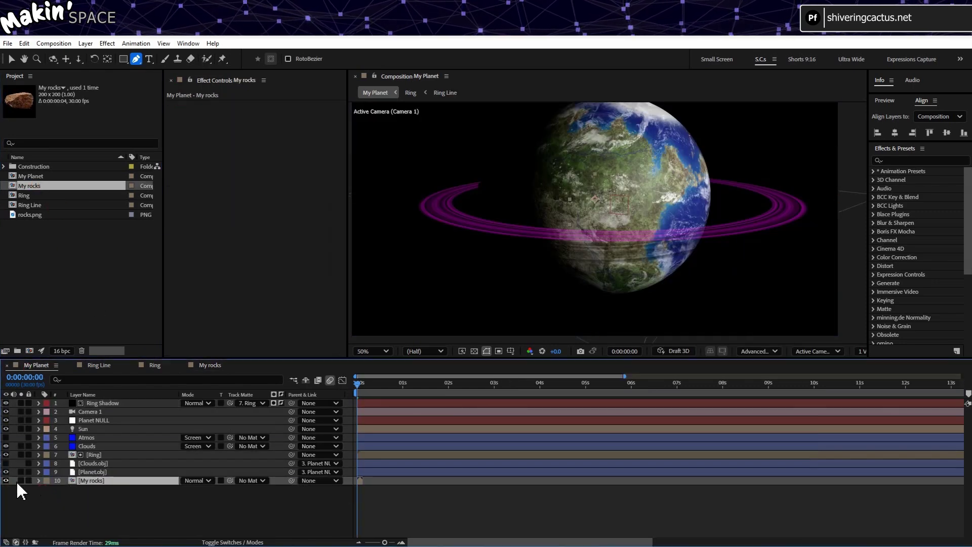
pyautogui.click(86, 43)
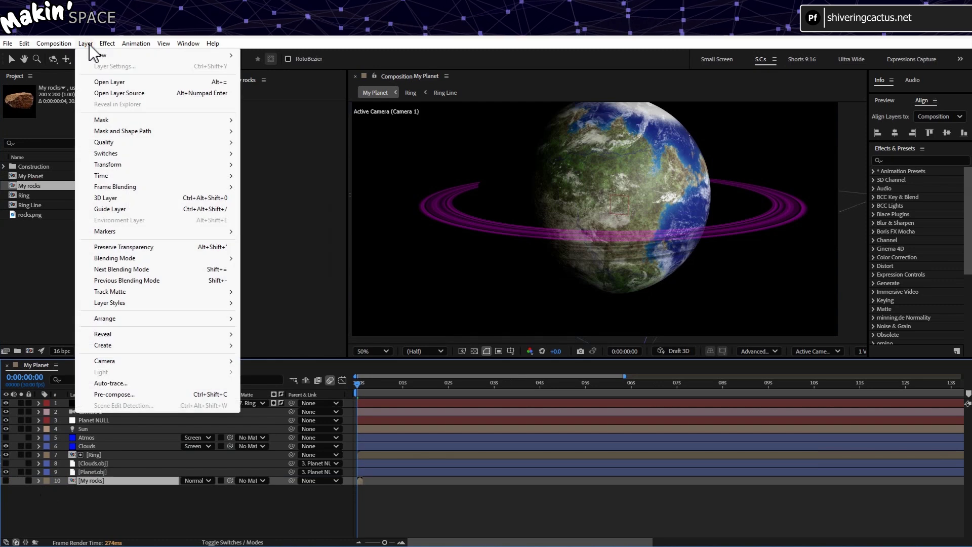
pyautogui.click(132, 175)
pyautogui.click(266, 175)
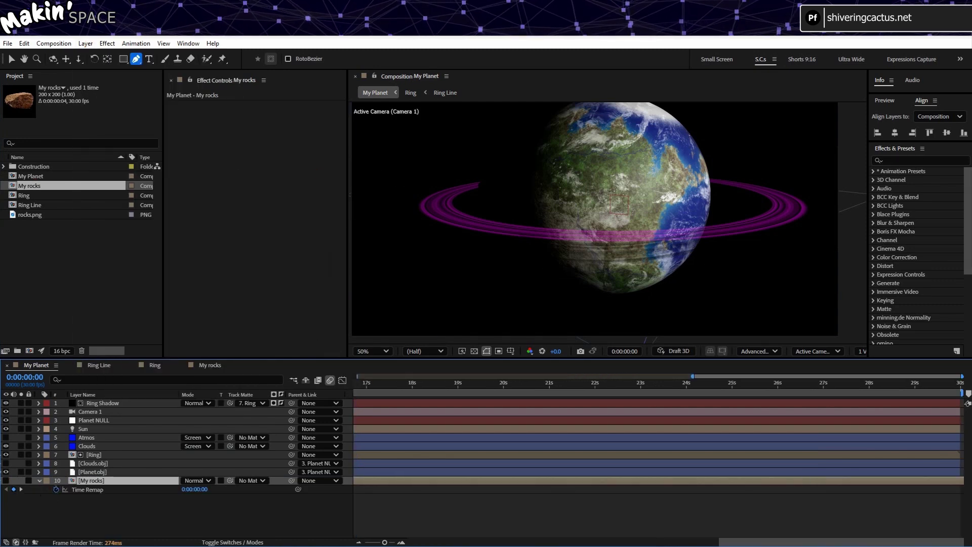
# - Give Time Remap a random(4/30) expression, then solo and preview the random rock frames
pyautogui.moveTo(704, 538); pyautogui.dragTo(395, 539)
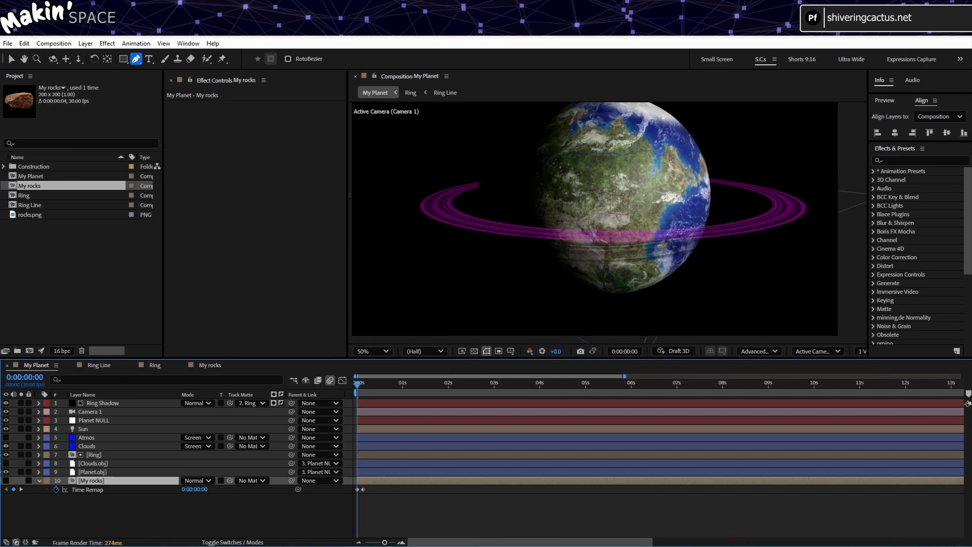
pyautogui.keyDown('alt'); pyautogui.click(55, 489); pyautogui.keyUp('alt')
pyautogui.write('random')
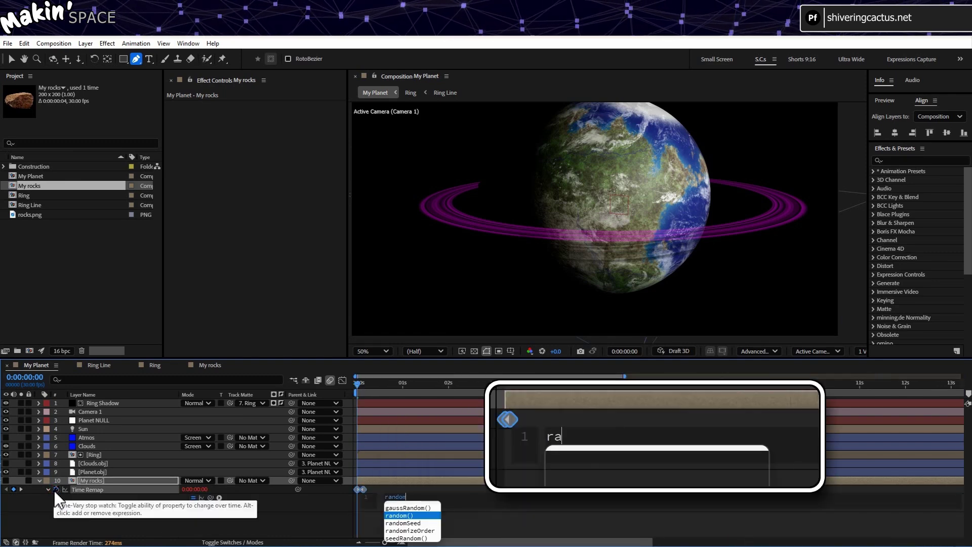
pyautogui.press('Return')
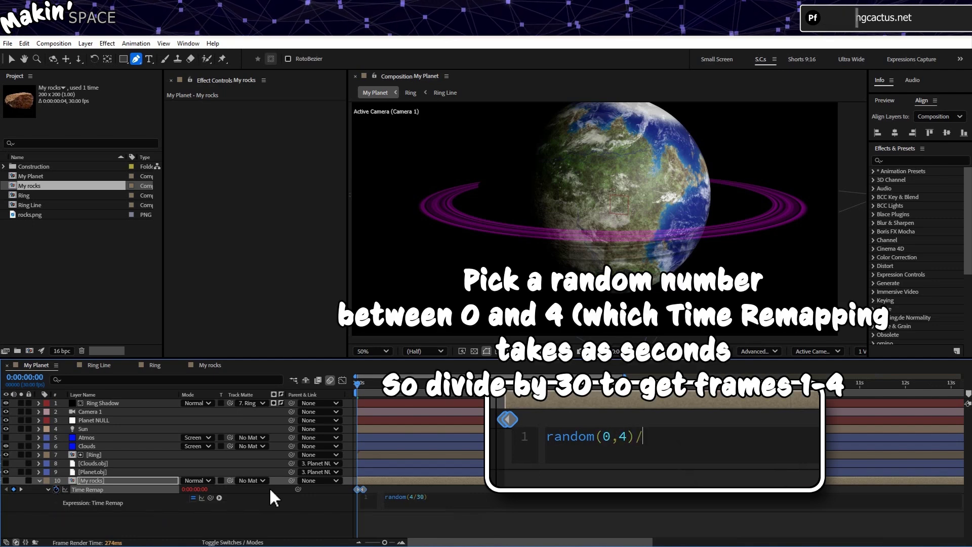
pyautogui.click(299, 508)
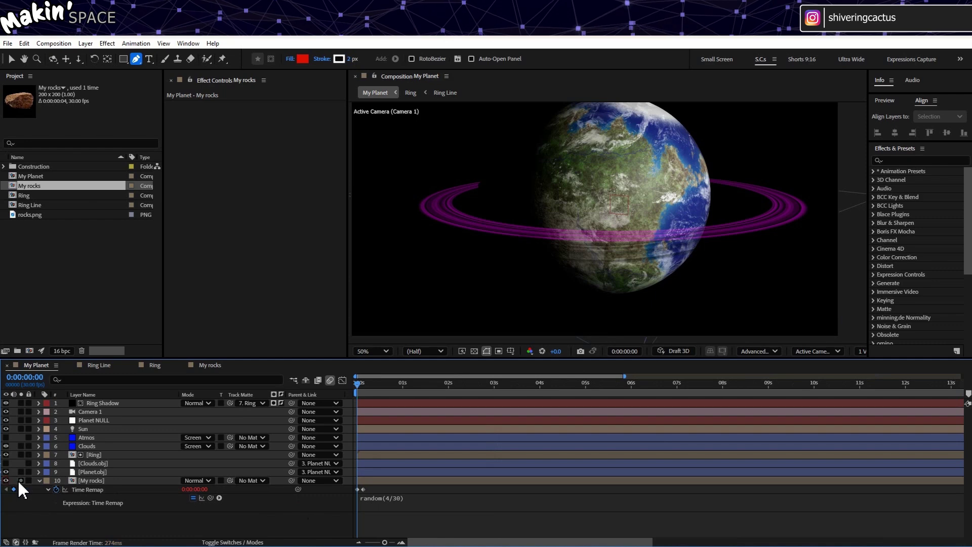
pyautogui.click(20, 479)
pyautogui.press('space')
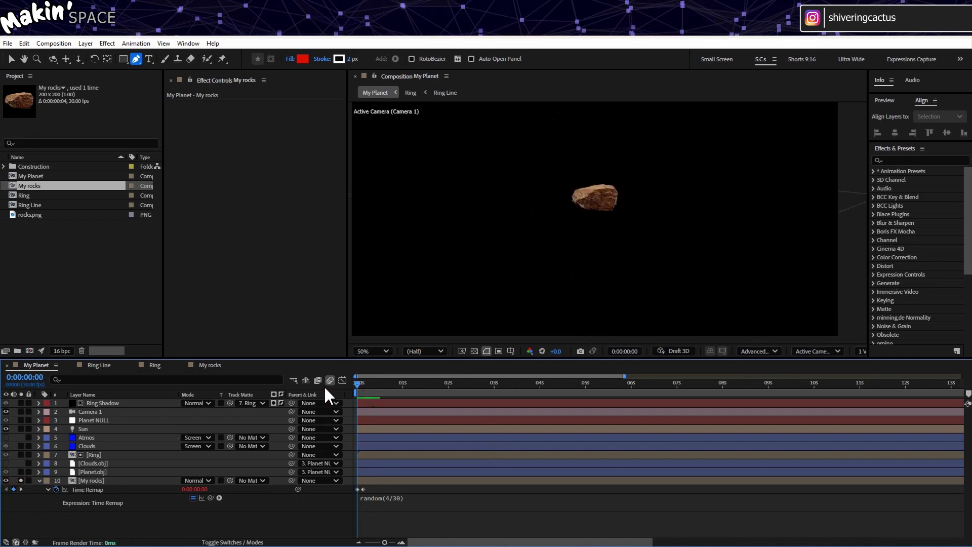
pyautogui.press('space')
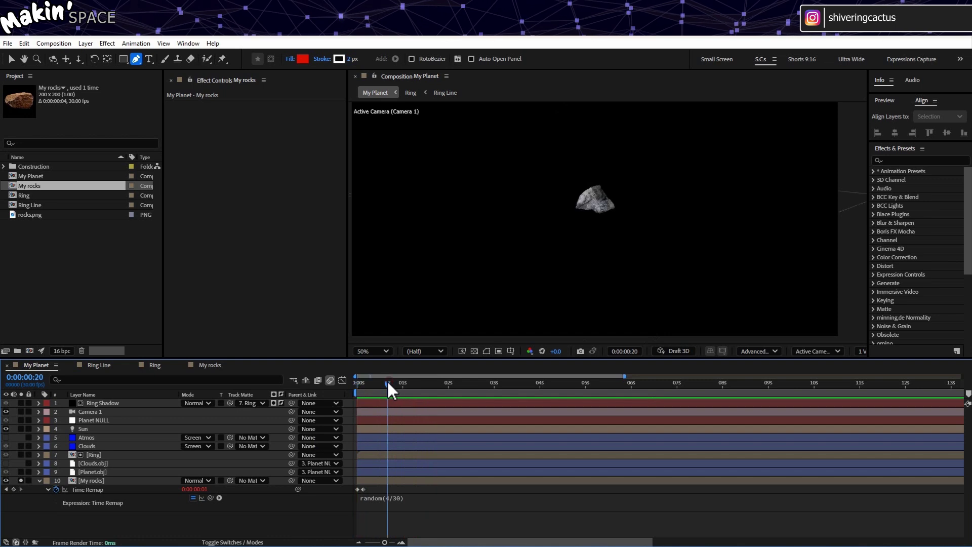
pyautogui.click(21, 480)
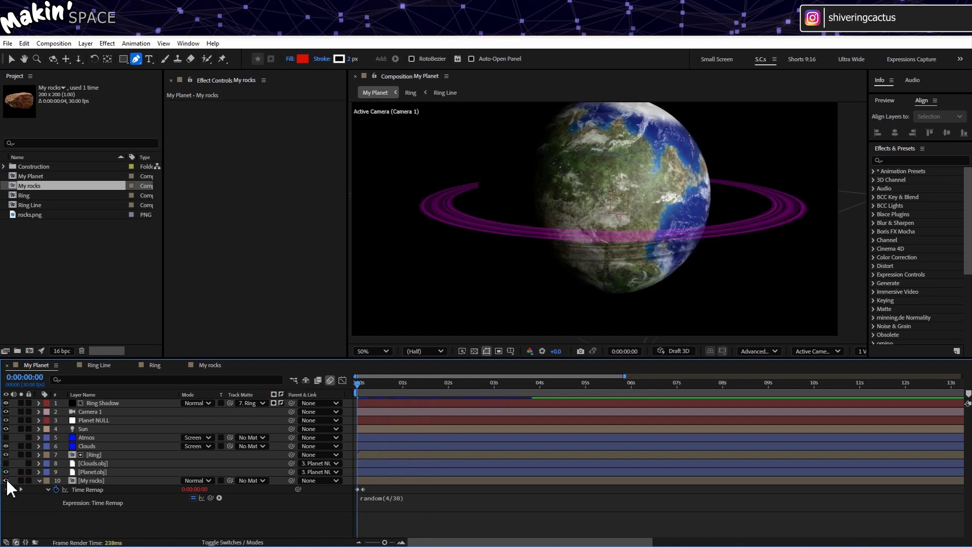
# - Duplicate the Planet NULL layer and rename the copy Rotator
pyautogui.click(39, 480)
pyautogui.hotkey('ctrl', 'd')
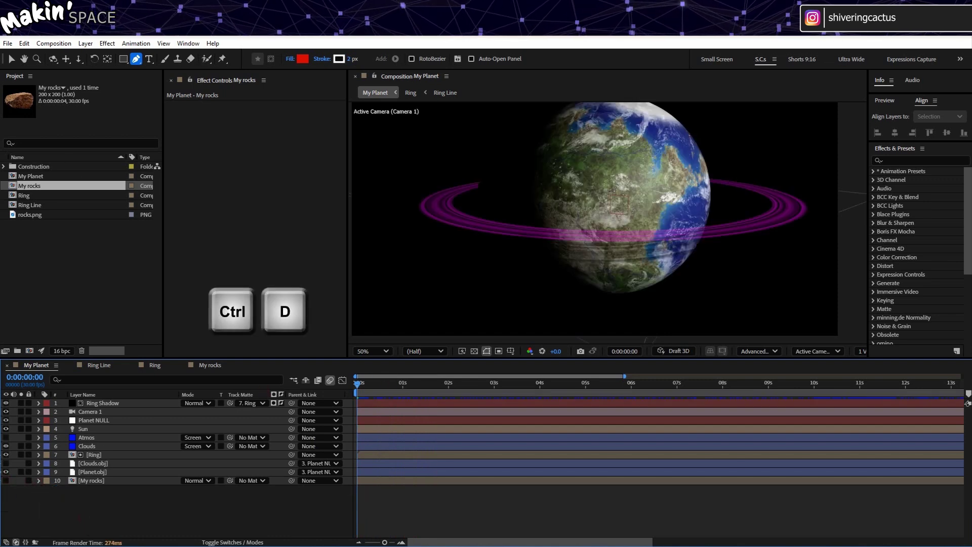
pyautogui.click(113, 419)
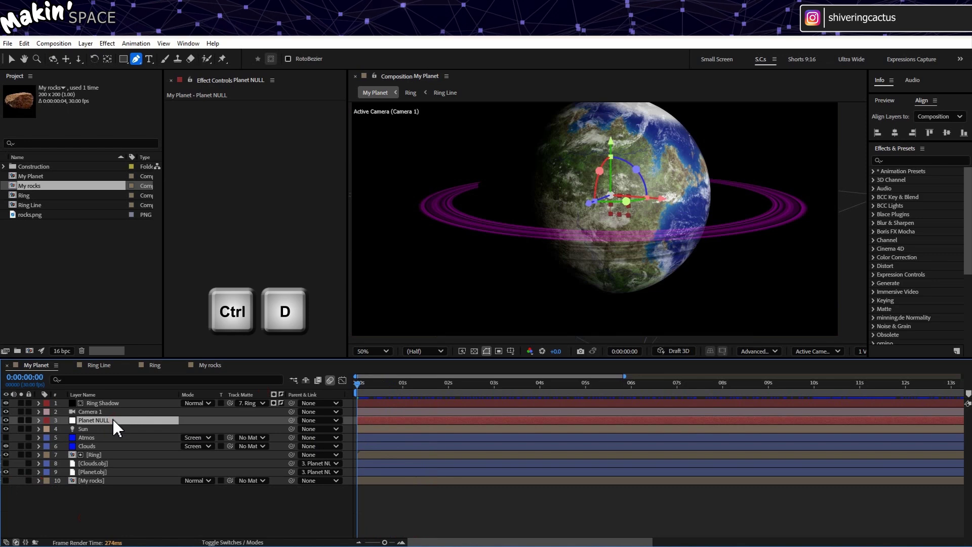
pyautogui.hotkey('ctrl', 'd')
pyautogui.press('Return')
pyautogui.write('Rotator')
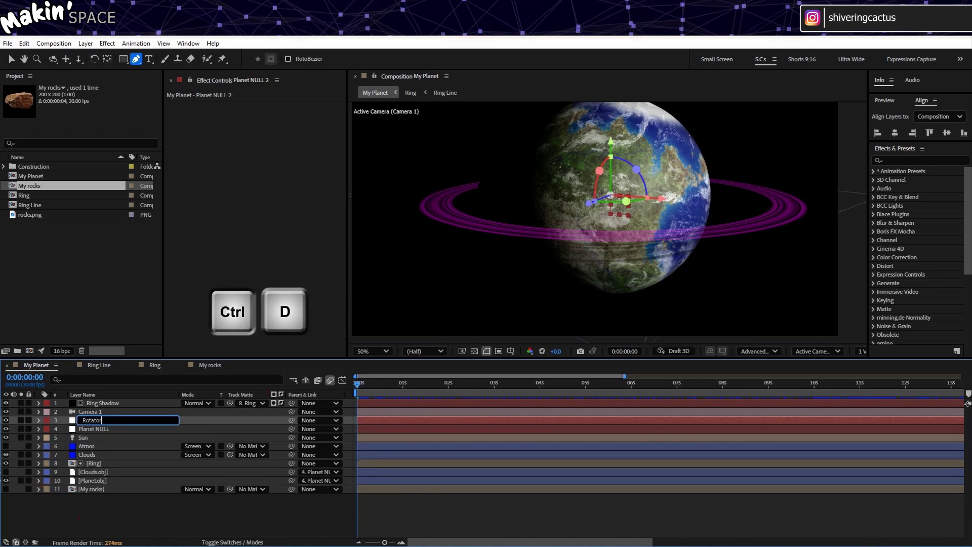
pyautogui.press('Return')
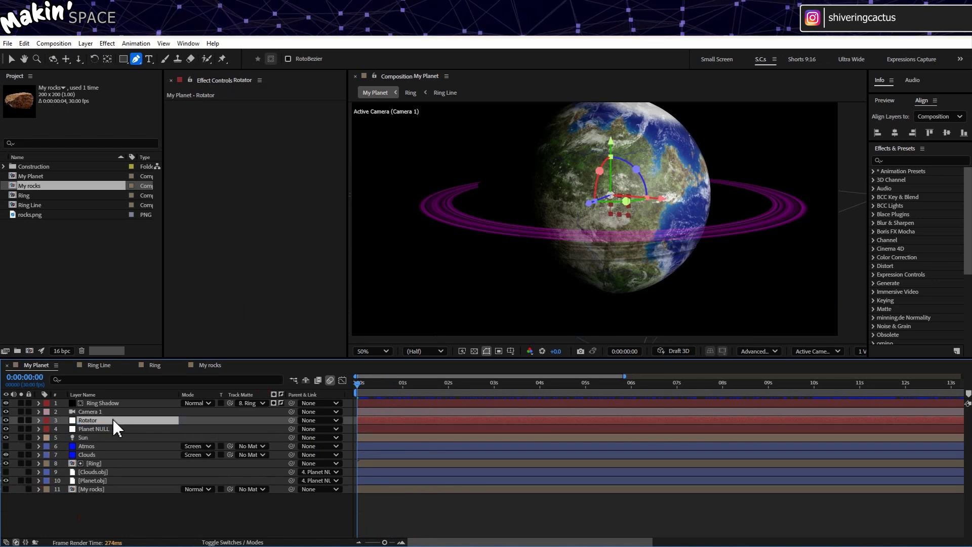
# - Duplicate Rotator as Emitter position and parent it to Rotator
pyautogui.hotkey('ctrl', 'd')
pyautogui.press('Return')
pyautogui.write('Emitter position')
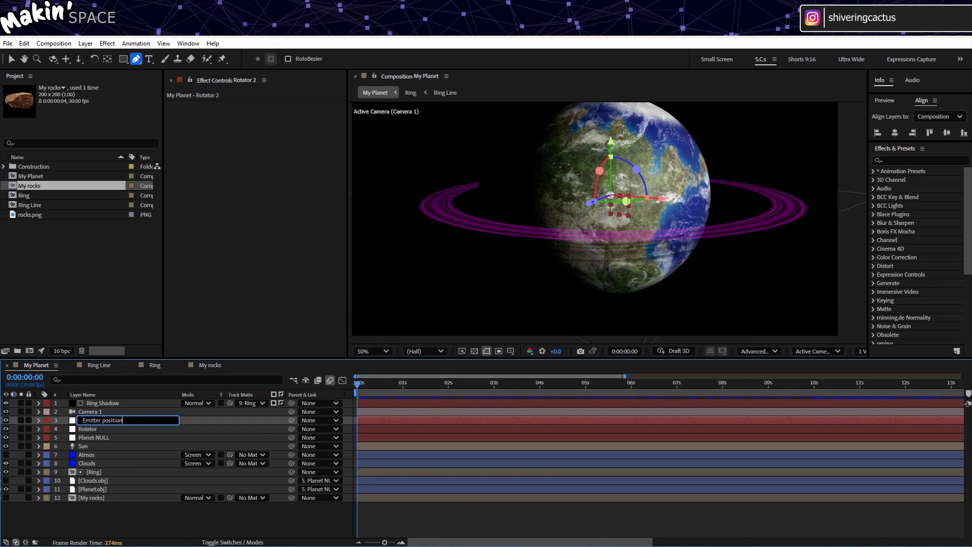
pyautogui.moveTo(291, 422); pyautogui.dragTo(108, 428)
pyautogui.click(98, 429)
pyautogui.click(124, 417)
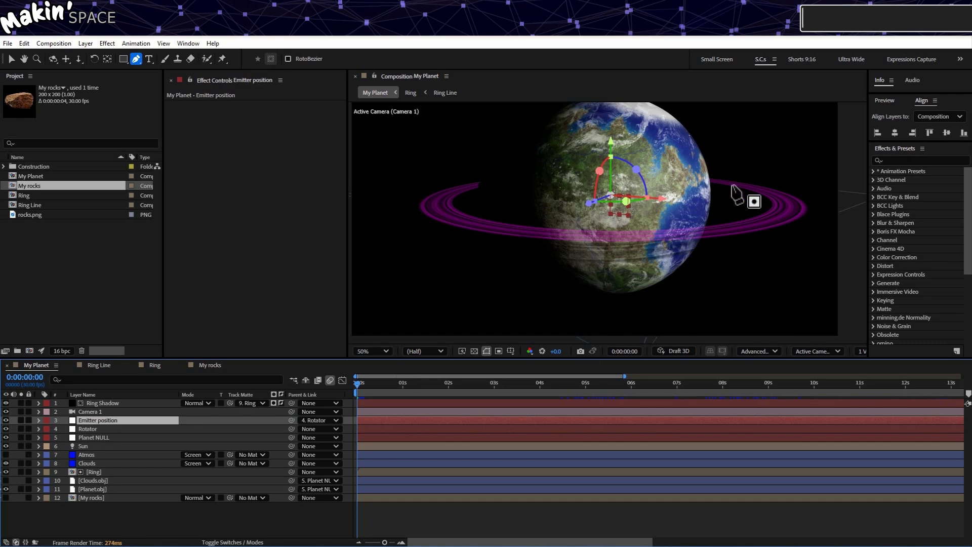
# - Move Emitter position out to the ring's right edge and test Rotator's Y Rotation
pyautogui.press('s')
pyautogui.click(11, 59)
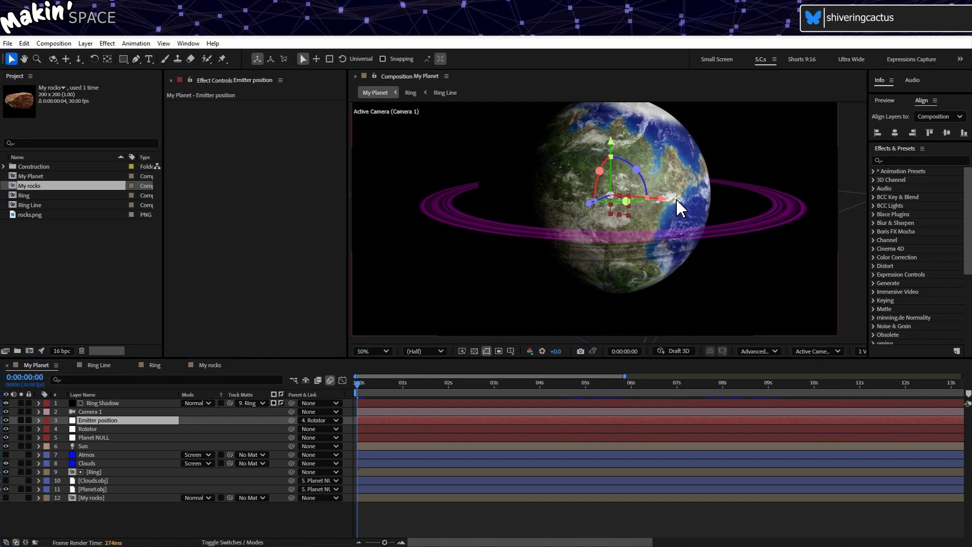
pyautogui.moveTo(679, 208); pyautogui.dragTo(855, 251)
pyautogui.press('r')
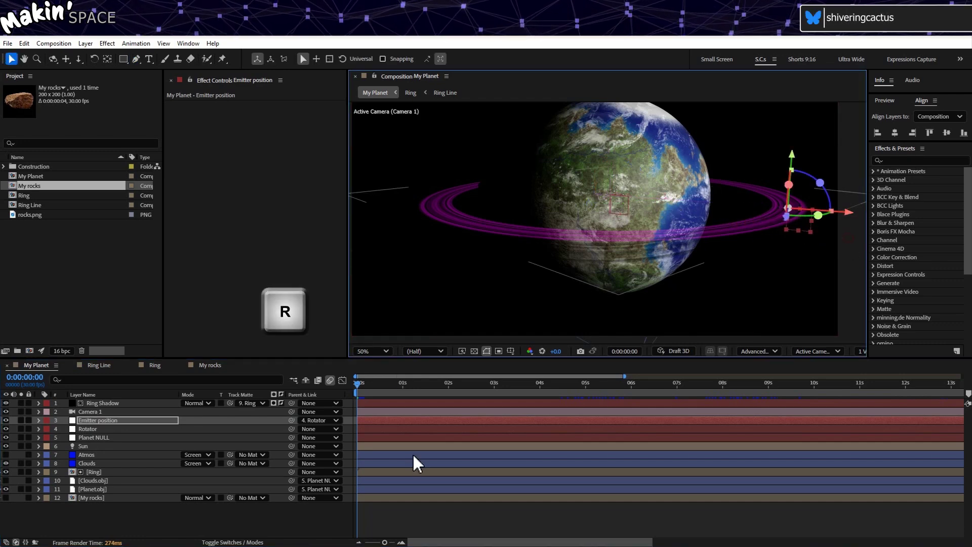
pyautogui.click(127, 426)
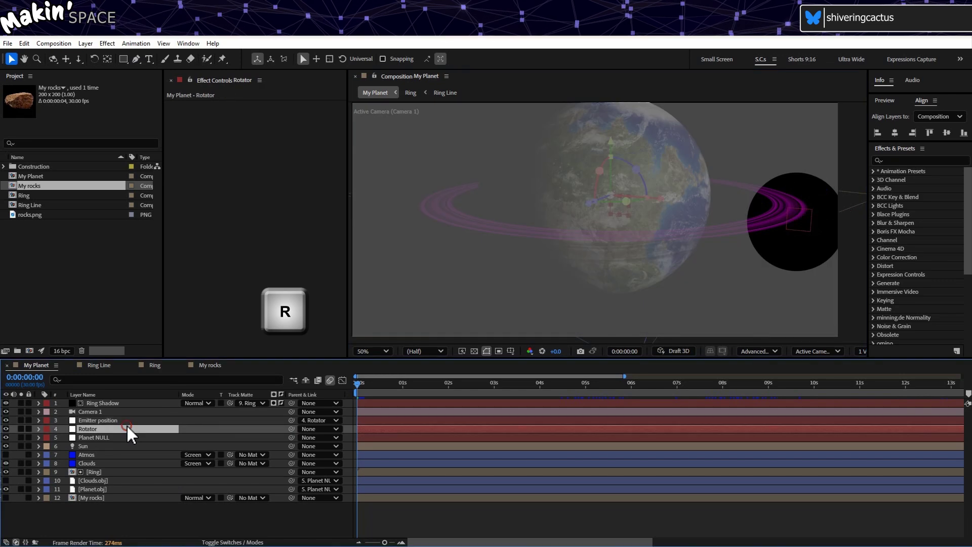
pyautogui.press('r')
pyautogui.moveTo(195, 455)
pyautogui.mouseDown()
pyautogui.moveTo(249, 444)
pyautogui.moveTo(190, 450)
pyautogui.moveTo(196, 456)
pyautogui.mouseUp()
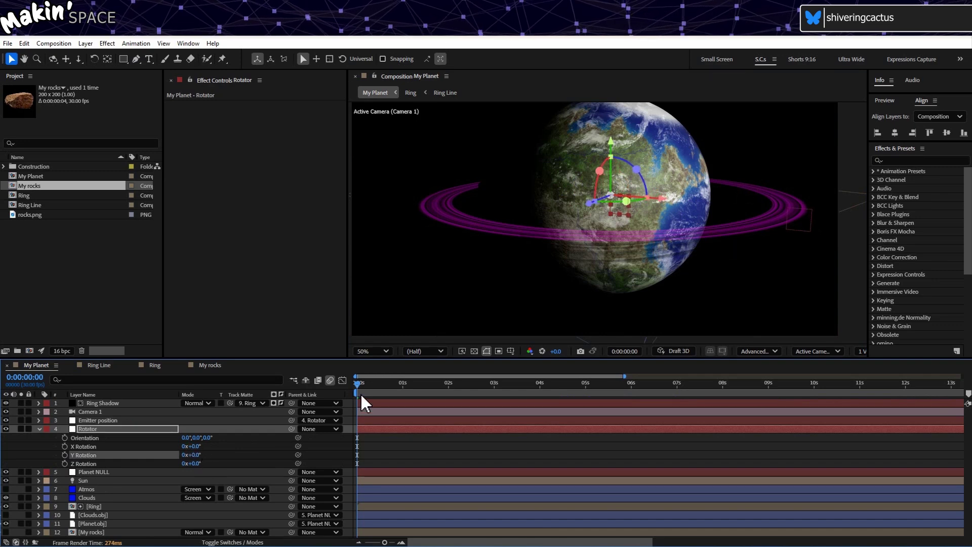
pyautogui.click(133, 421)
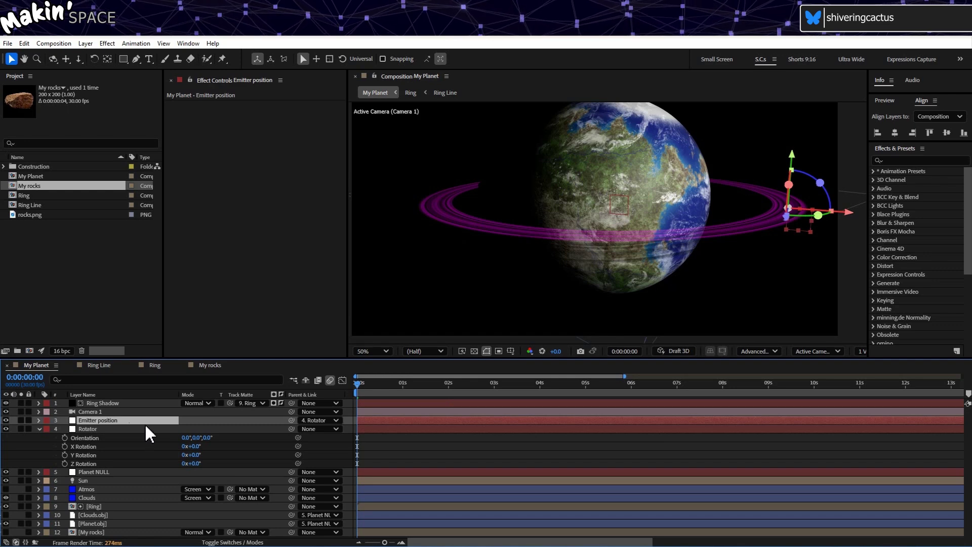
# - Duplicate Rotator as a new layer named Emitter and reveal its Position
pyautogui.click(141, 428)
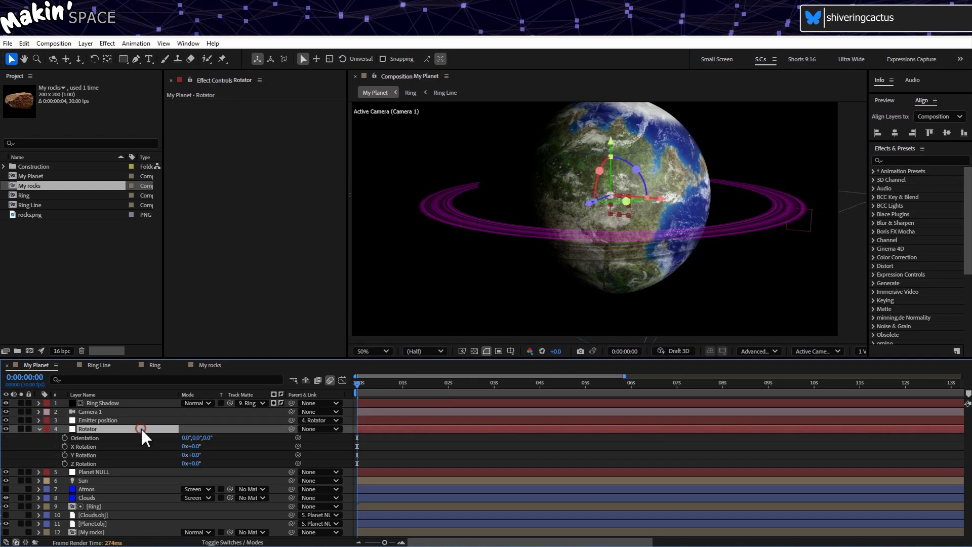
pyautogui.hotkey('ctrl', 'd')
pyautogui.press('Return')
pyautogui.write('Emi')
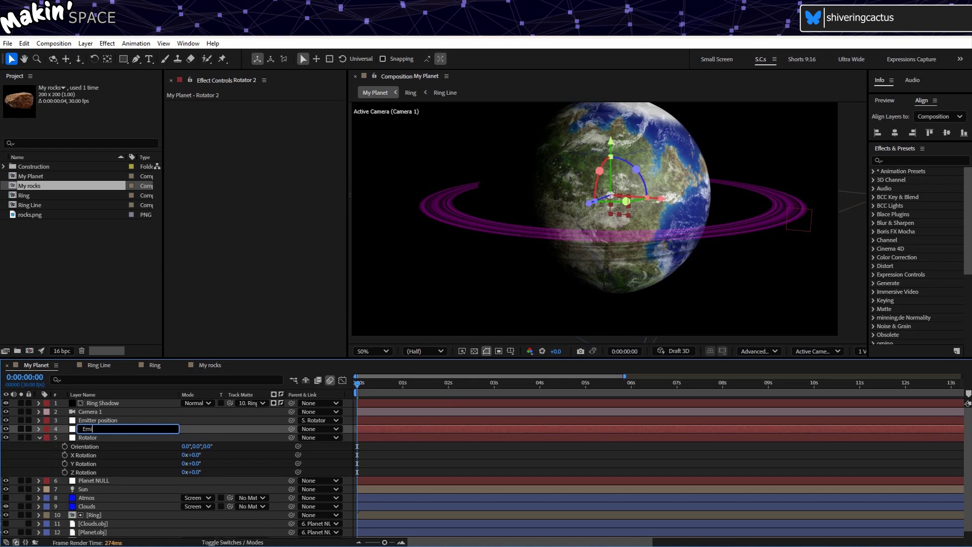
pyautogui.write('tter')
pyautogui.press('Return')
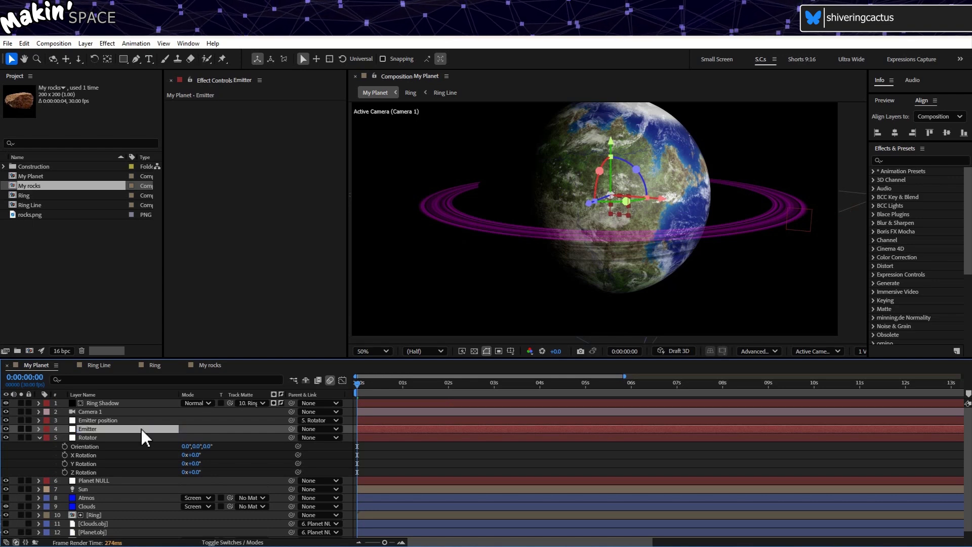
pyautogui.press('p')
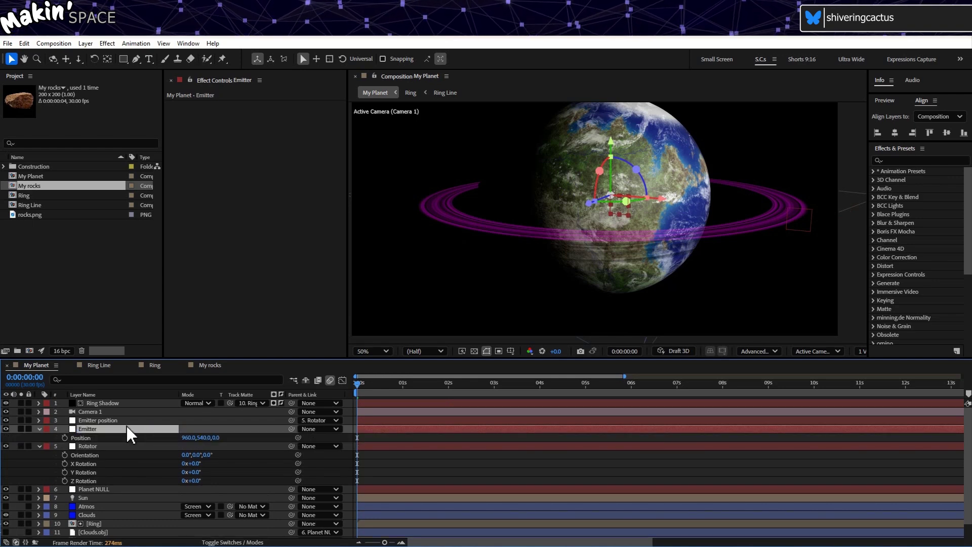
# - Write the Position expression var L = Emitter position layer; L.toWorld([0,0,0])
pyautogui.keyDown('alt'); pyautogui.click(65, 438); pyautogui.keyUp('alt')
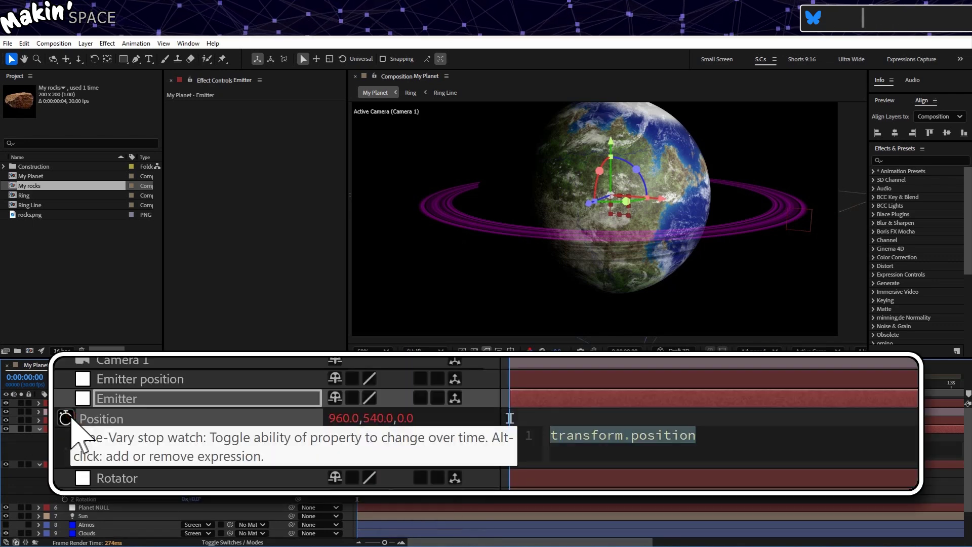
pyautogui.write('var L =')
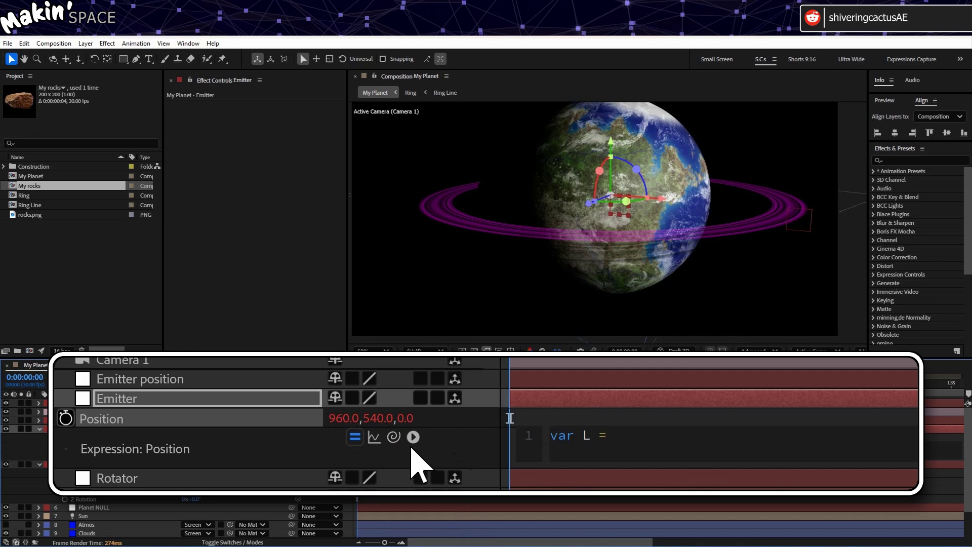
pyautogui.moveTo(393, 437); pyautogui.dragTo(160, 380)
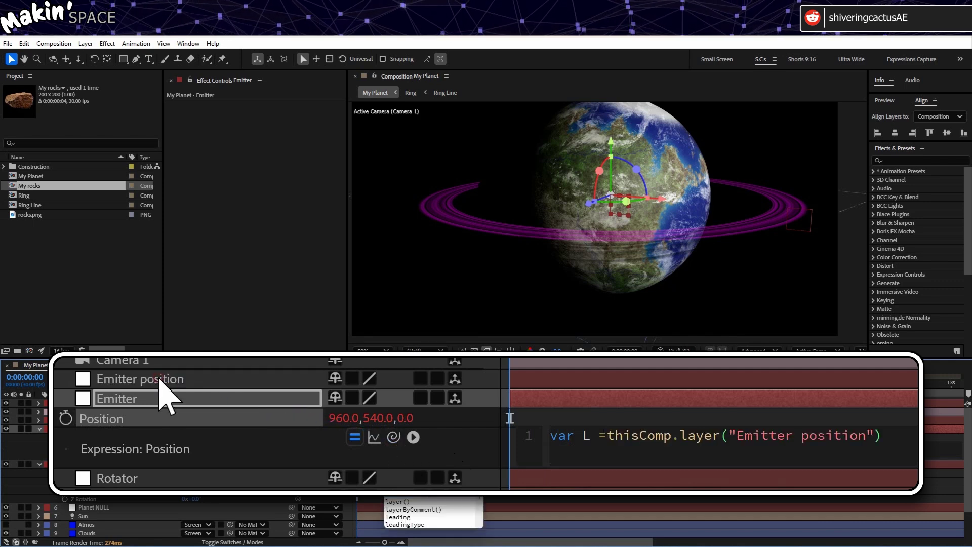
pyautogui.write(';')
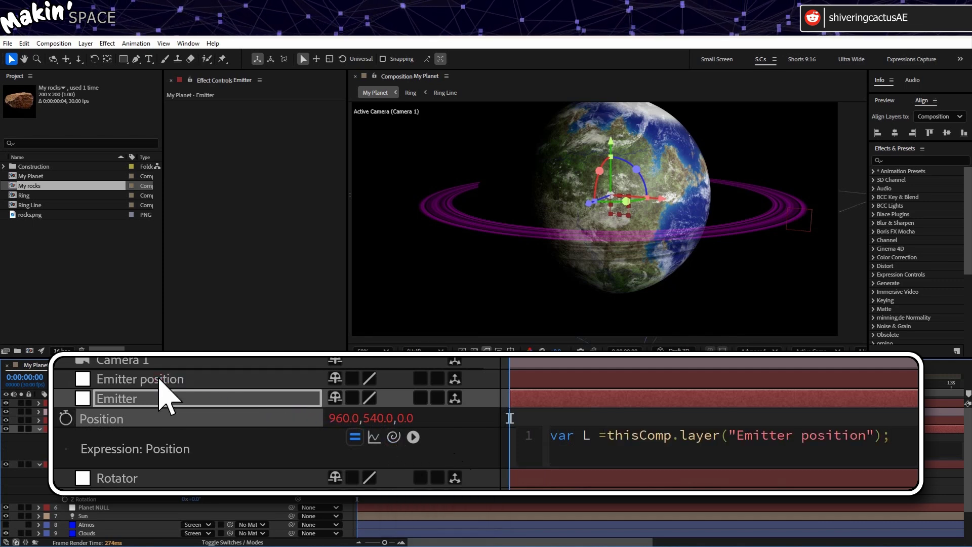
pyautogui.press('Return')
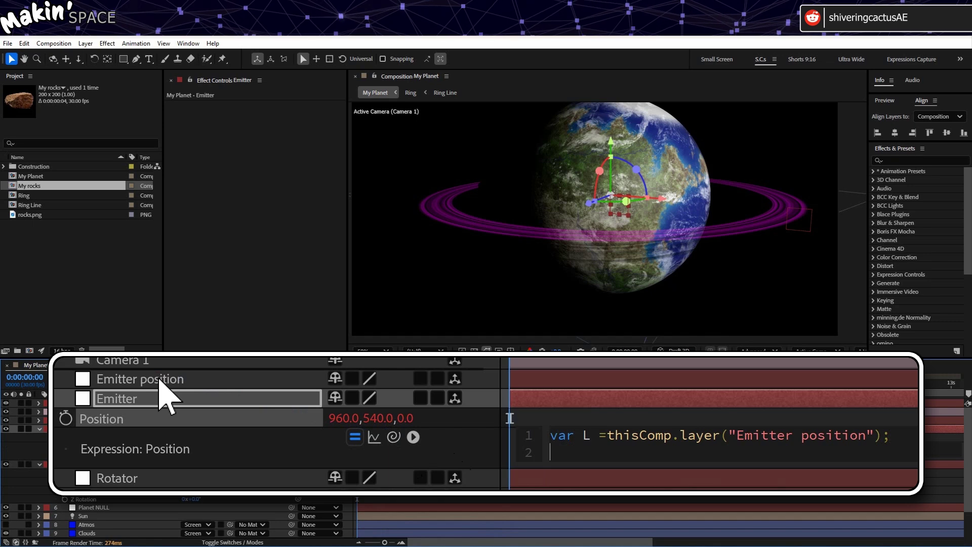
pyautogui.write('L.toWorld')
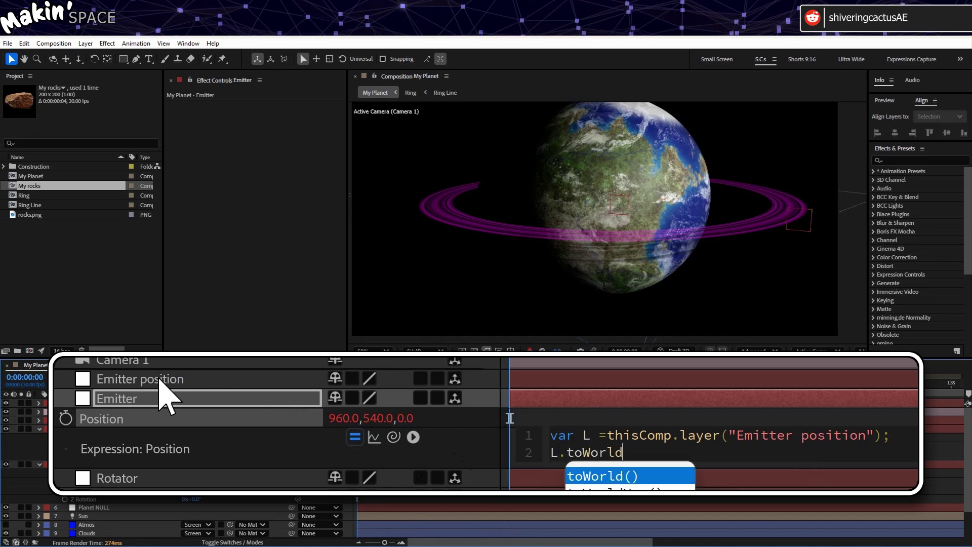
pyautogui.press('Return')
pyautogui.write('[0,0,0')
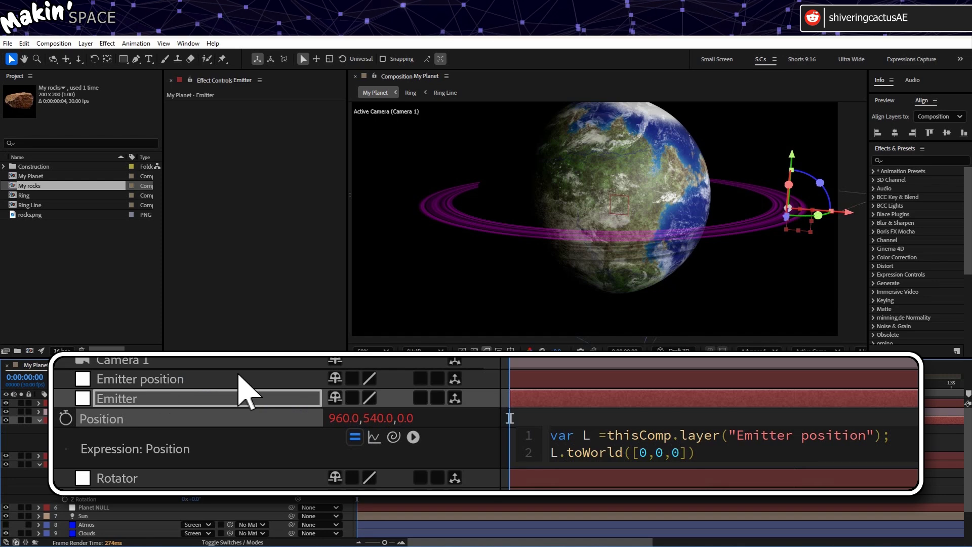
pyautogui.click(488, 521)
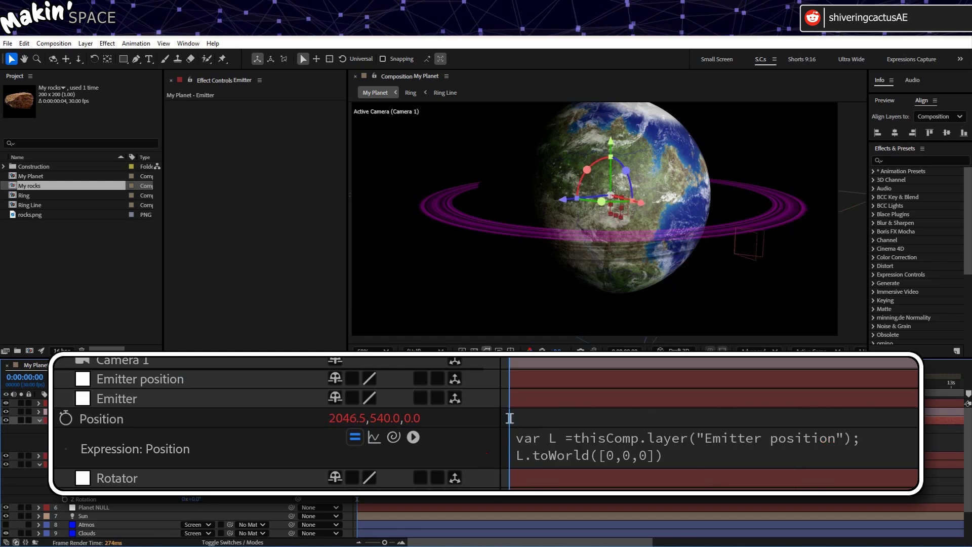
# - Test Rotator's Y Rotation, then set it back to 0
pyautogui.moveTo(195, 490); pyautogui.dragTo(245, 506)
pyautogui.click(197, 490)
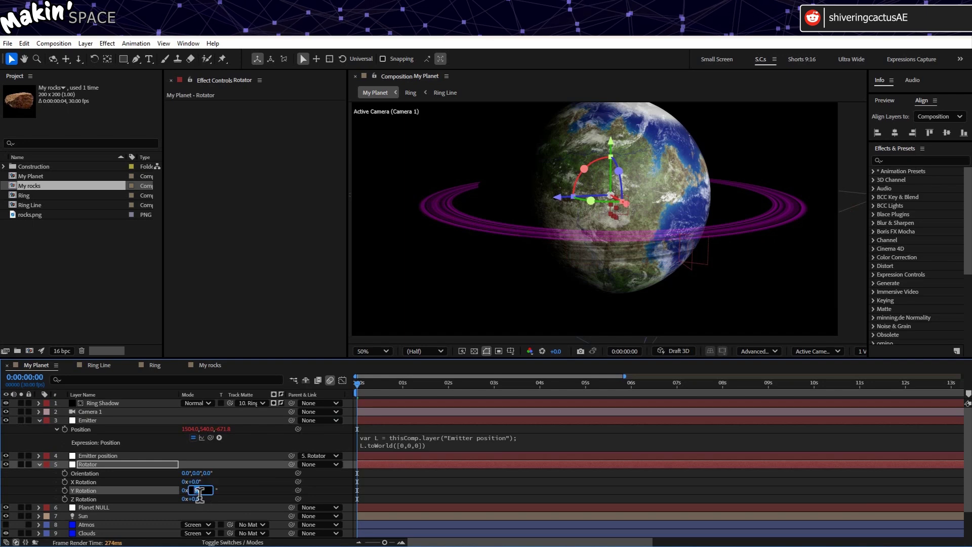
pyautogui.press('Return')
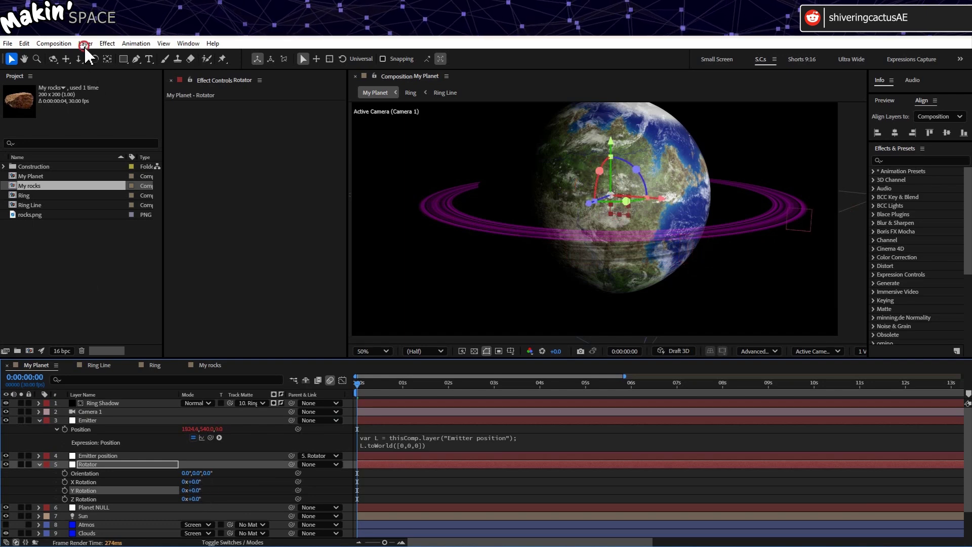
# - Create a red solid layer and name it Particles
pyautogui.click(86, 43)
pyautogui.moveTo(90, 55)
pyautogui.click(284, 66)
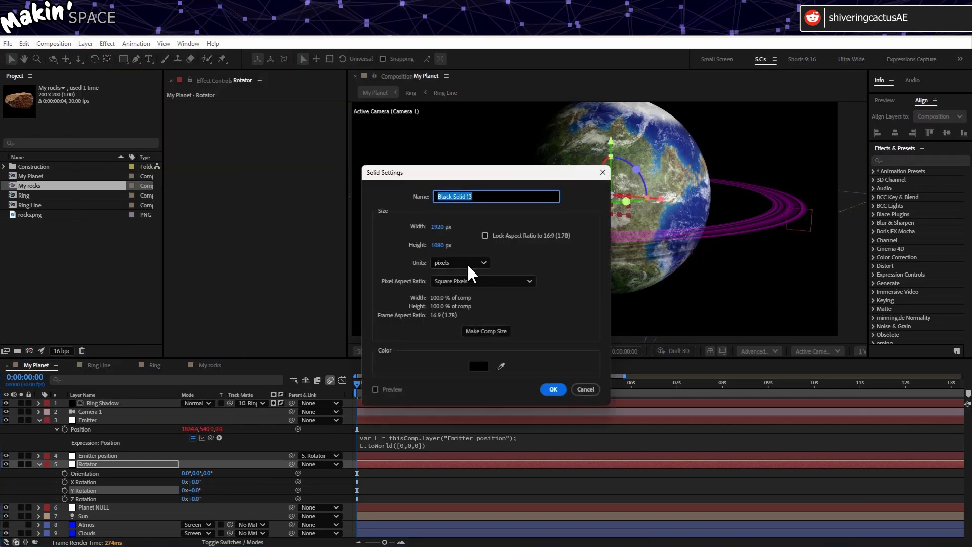
pyautogui.click(478, 366)
pyautogui.click(584, 234)
pyautogui.click(553, 389)
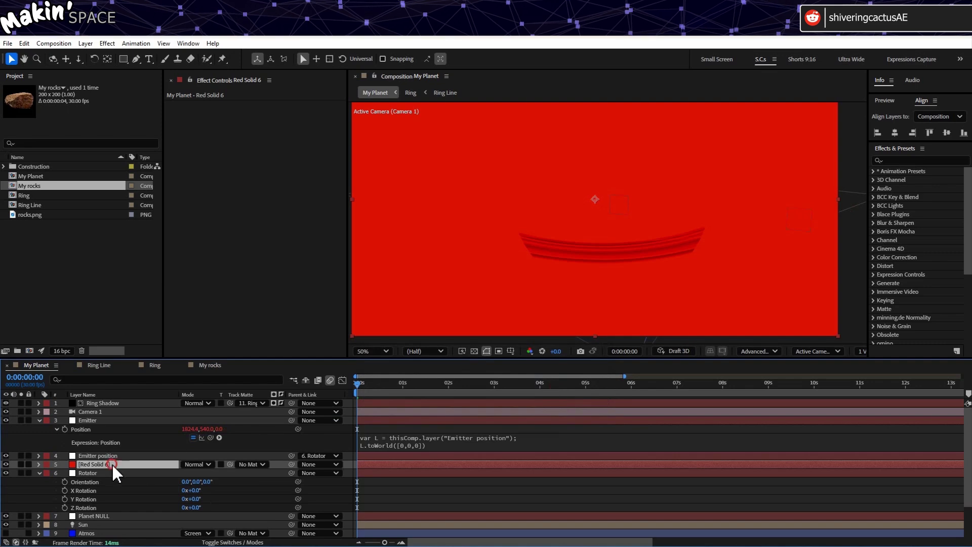
pyautogui.press('Return')
pyautogui.write('Particles')
pyautogui.press('Return')
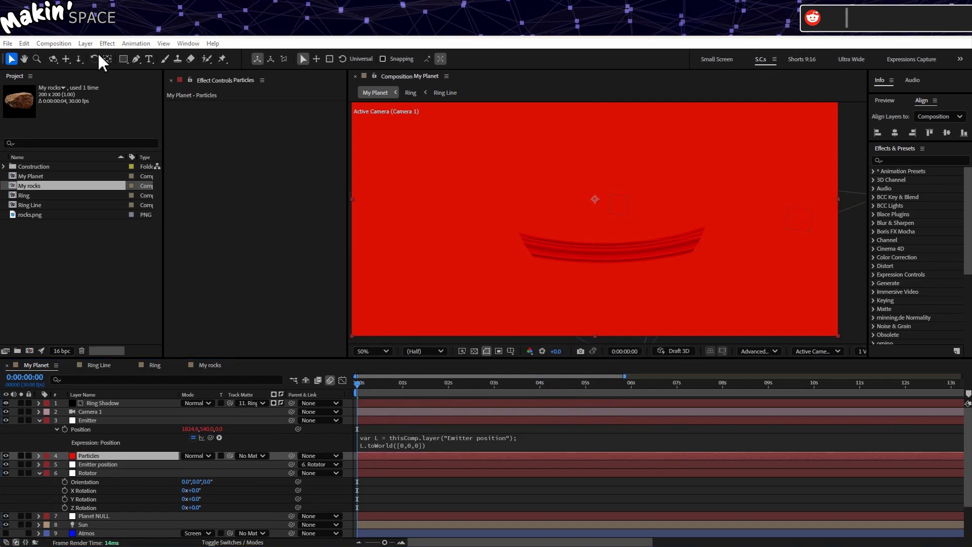
# - Apply the CC Particle World effect to Particles
pyautogui.click(107, 44)
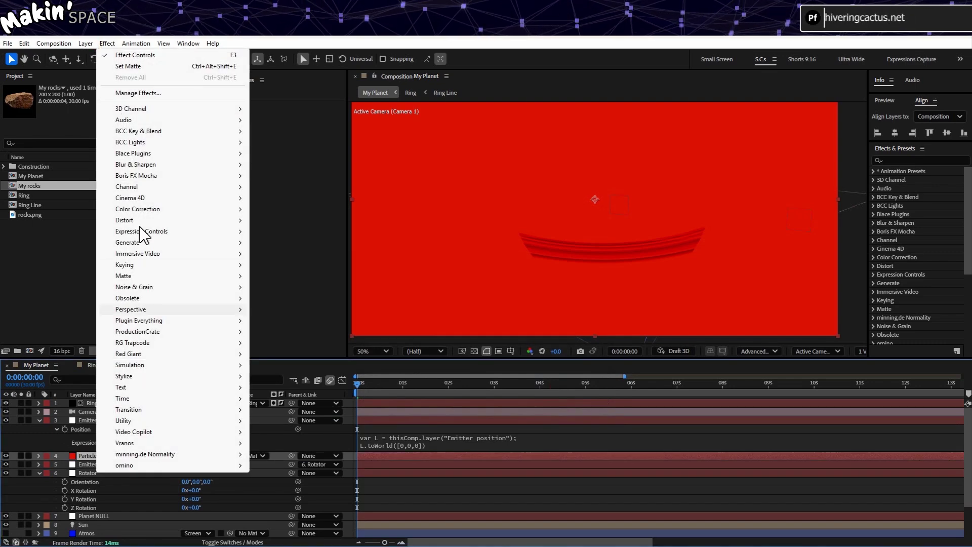
pyautogui.moveTo(175, 366)
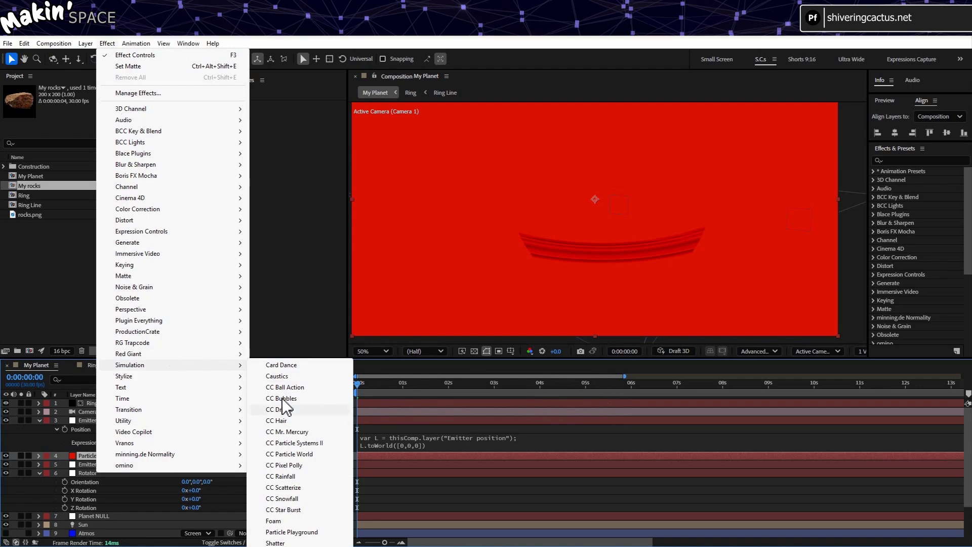
pyautogui.click(322, 453)
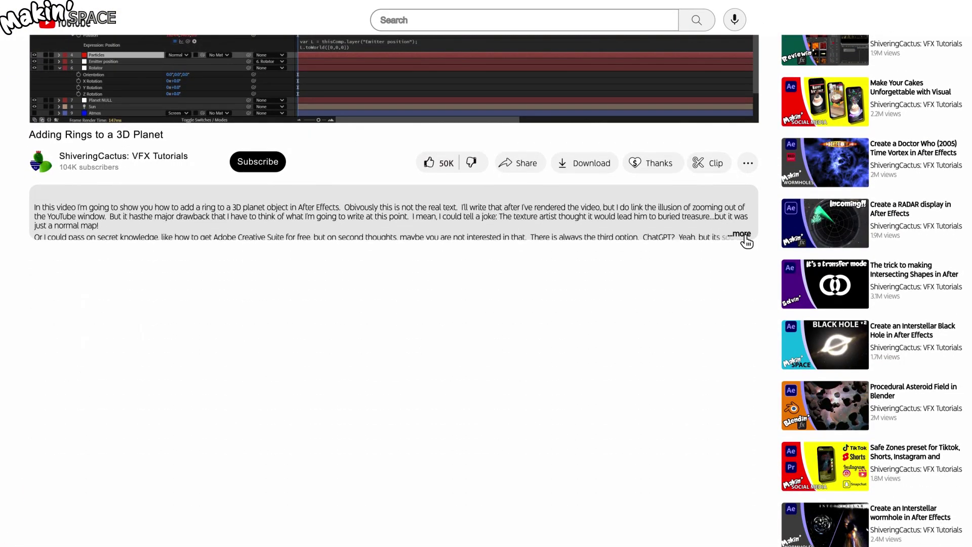
# - From the YouTube description code, paste Emitter-linked expressions into Producer Position X and Y
pyautogui.click(740, 236)
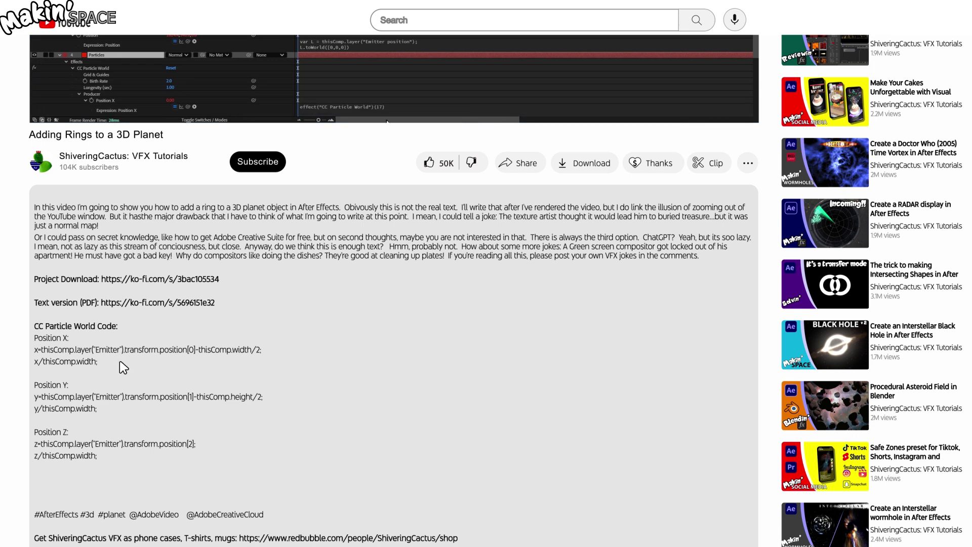
pyautogui.write('x=thisComp.layer("Emitter").transform.position[0]-thisComp.width/2; x/thisComp.width;')
pyautogui.click(269, 85)
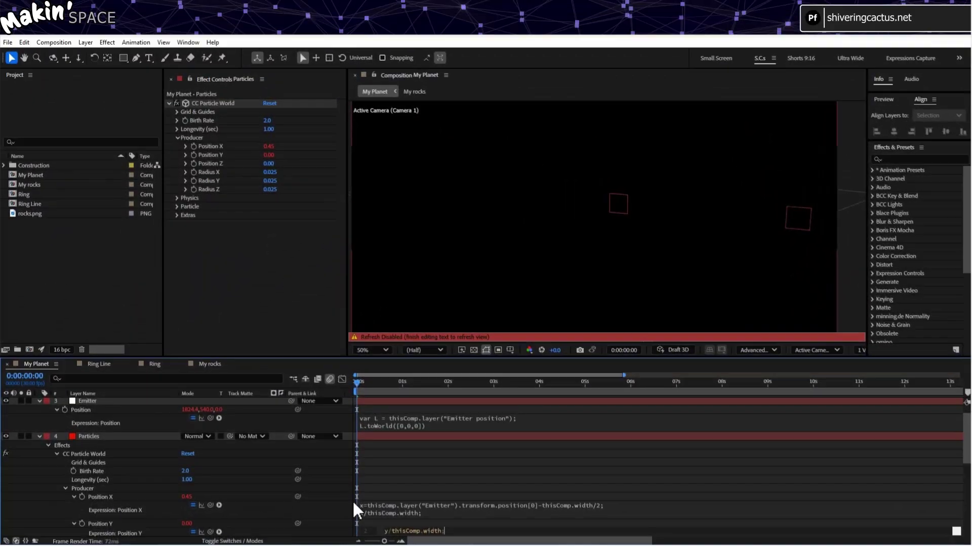
pyautogui.click(352, 499)
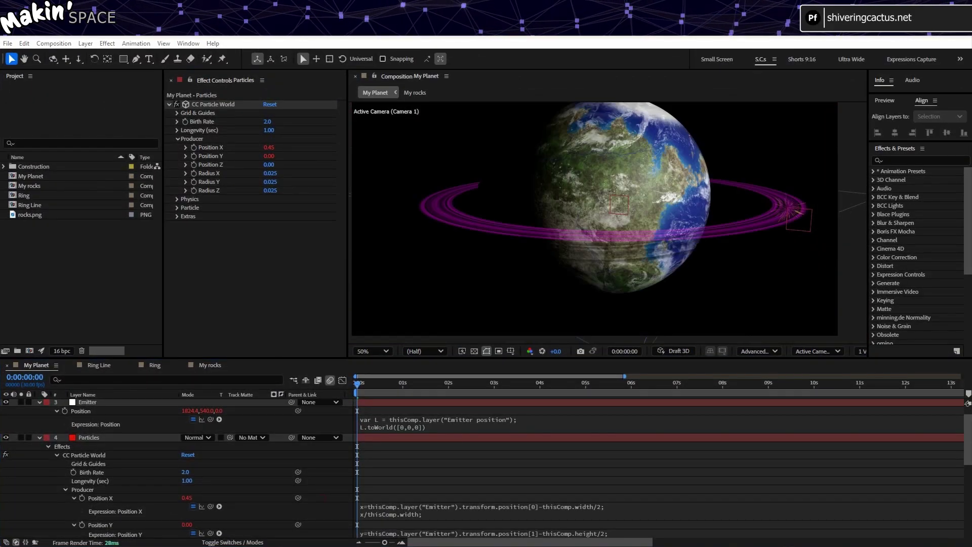
# - Link the producer's Position Z to the Emitter with the pasted z expression
pyautogui.keyDown('alt'); pyautogui.click(193, 164); pyautogui.keyUp('alt')
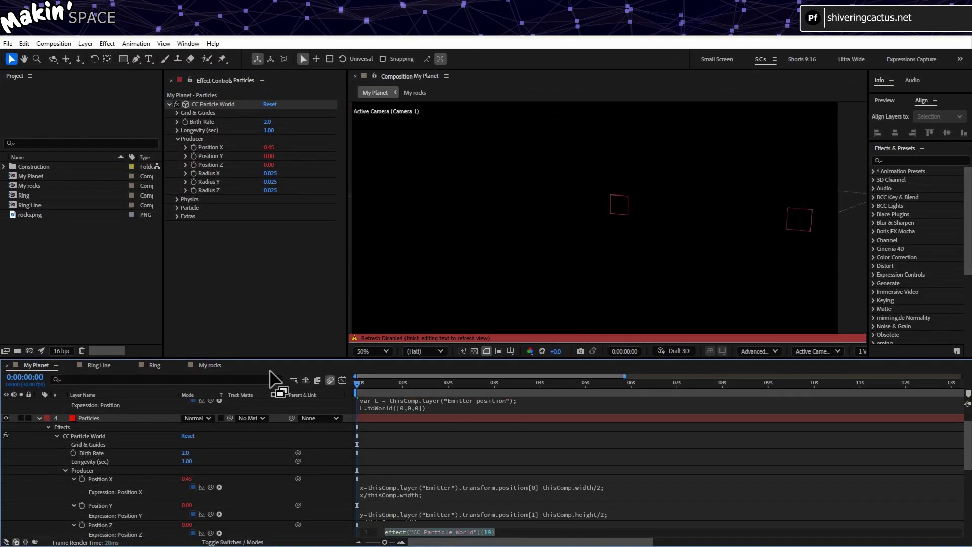
pyautogui.write('z=thisComp.layer("Emitter").transform.position[2];')
pyautogui.click(327, 500)
pyautogui.scroll(-1, 339, 455)
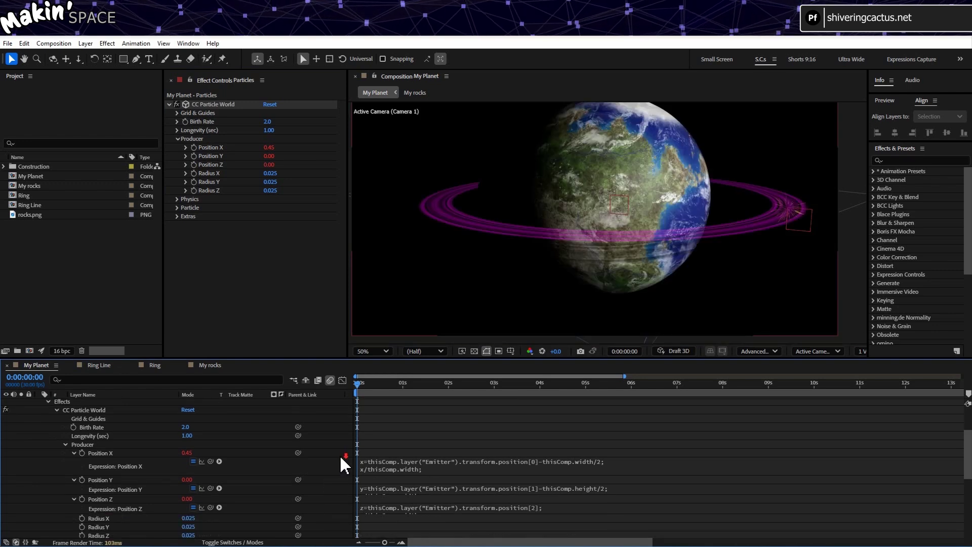
pyautogui.scroll(3, 339, 454)
# - Set the CC Particle World producer's Radius Y to 0.010
pyautogui.click(39, 444)
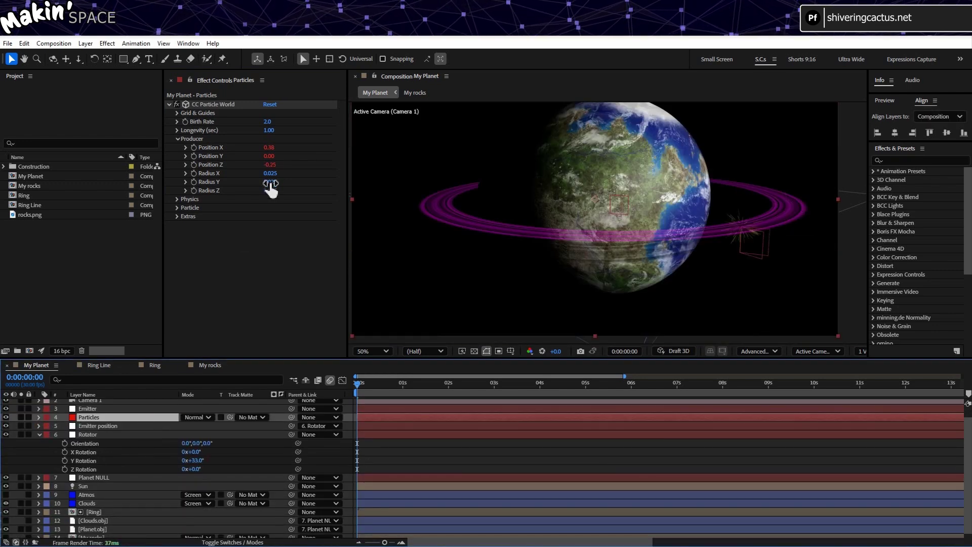
pyautogui.click(272, 181)
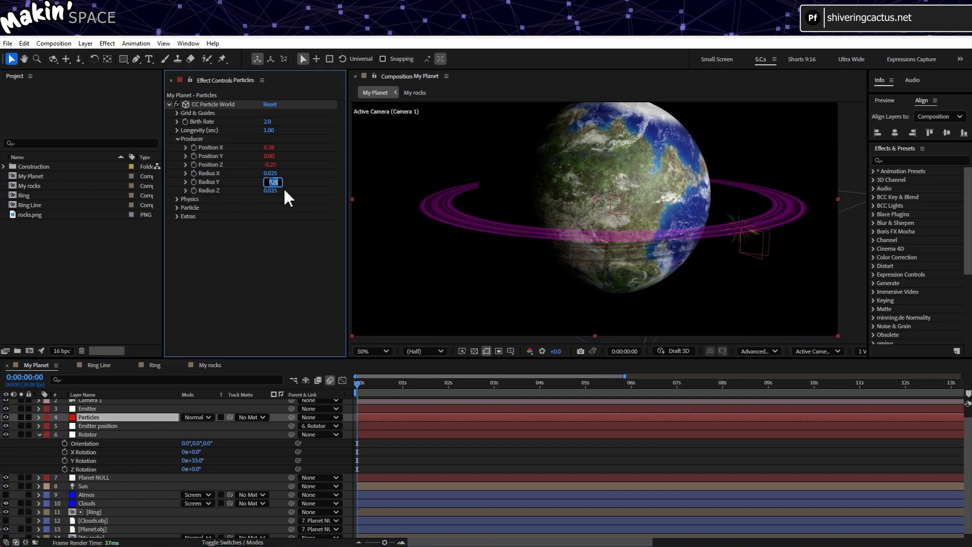
pyautogui.write('0.01')
pyautogui.press('Return')
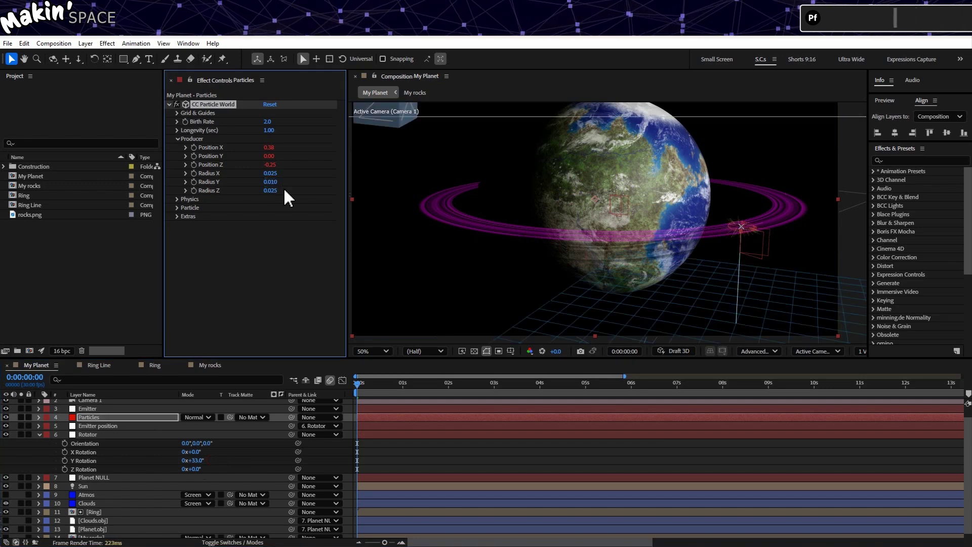
# - In Physics, set Velocity and Gravity to 0 and Inherit Velocity % to -0.1
pyautogui.click(178, 199)
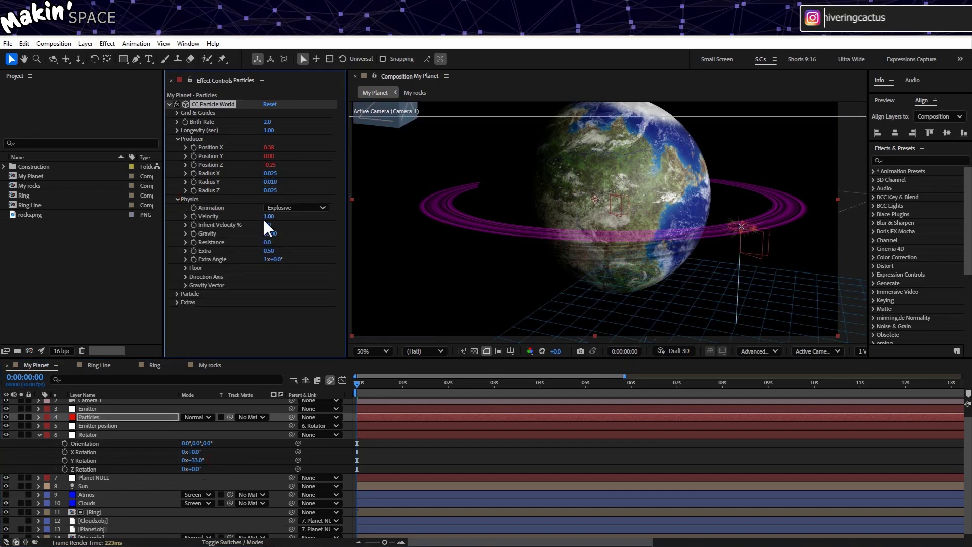
pyautogui.moveTo(277, 234); pyautogui.dragTo(256, 216)
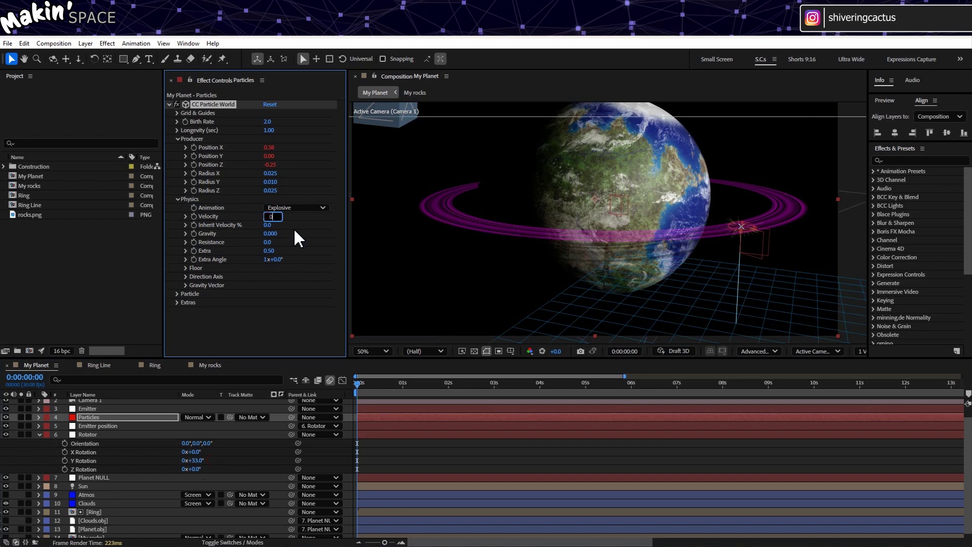
pyautogui.click(267, 226)
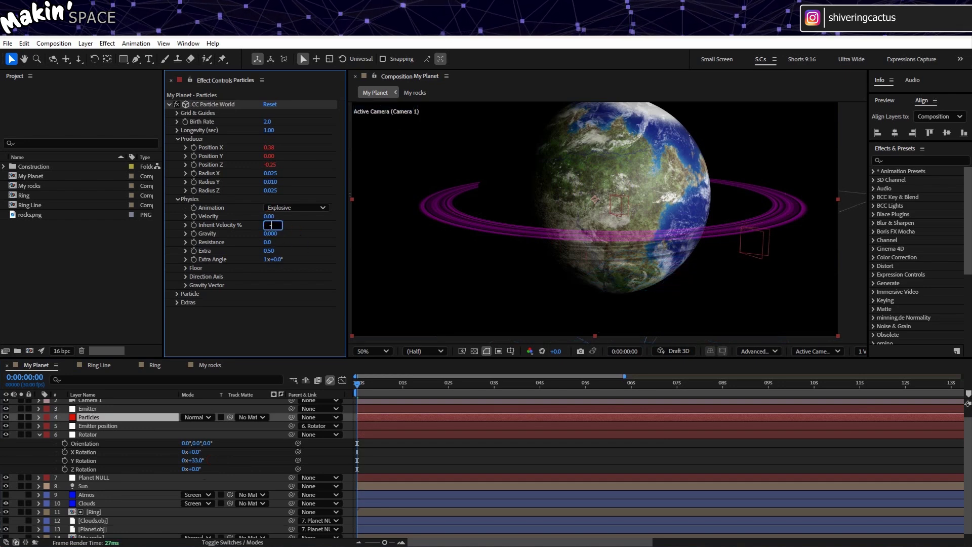
pyautogui.write('-0.1')
pyautogui.press('Return')
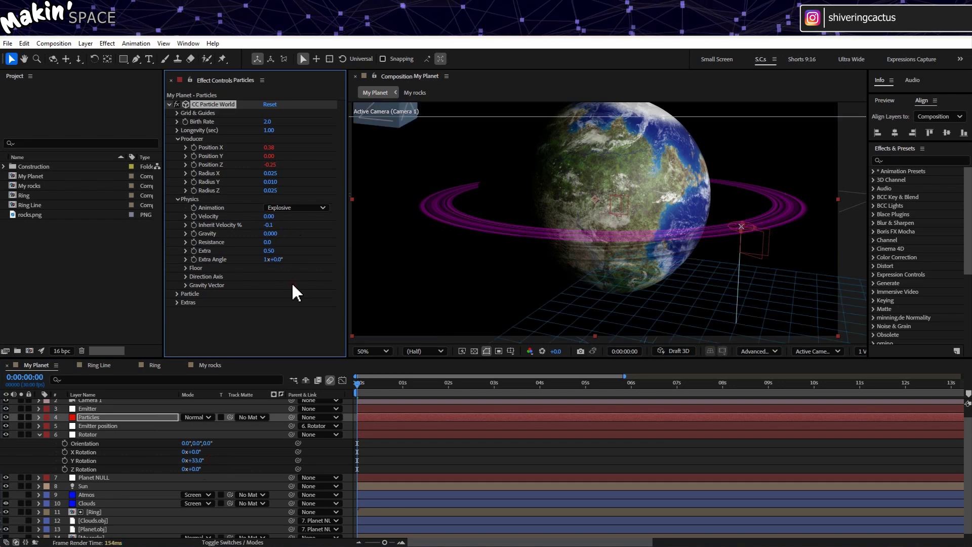
# - Narrow the producer's Radius X and Radius Z to 0.030
pyautogui.scroll(2, 685, 231)
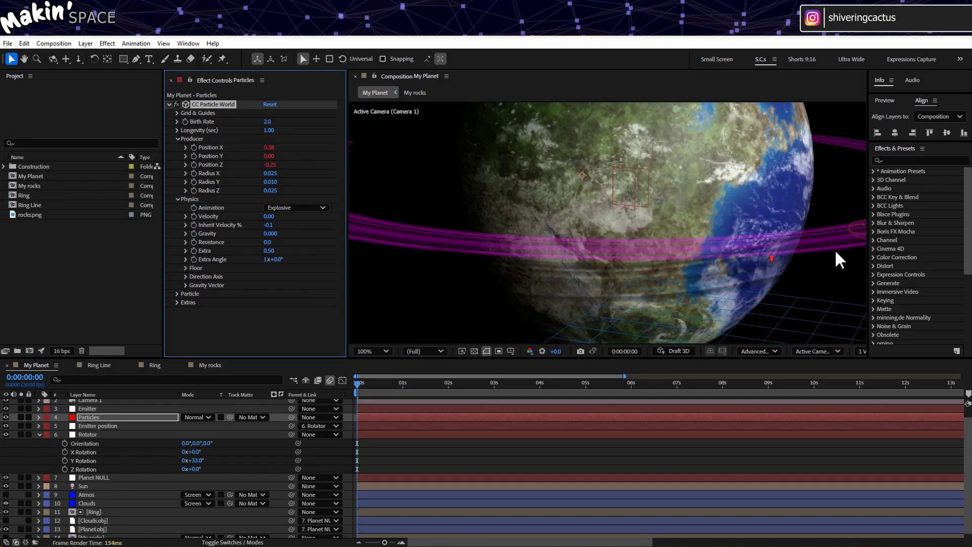
pyautogui.press('h')
pyautogui.press('v')
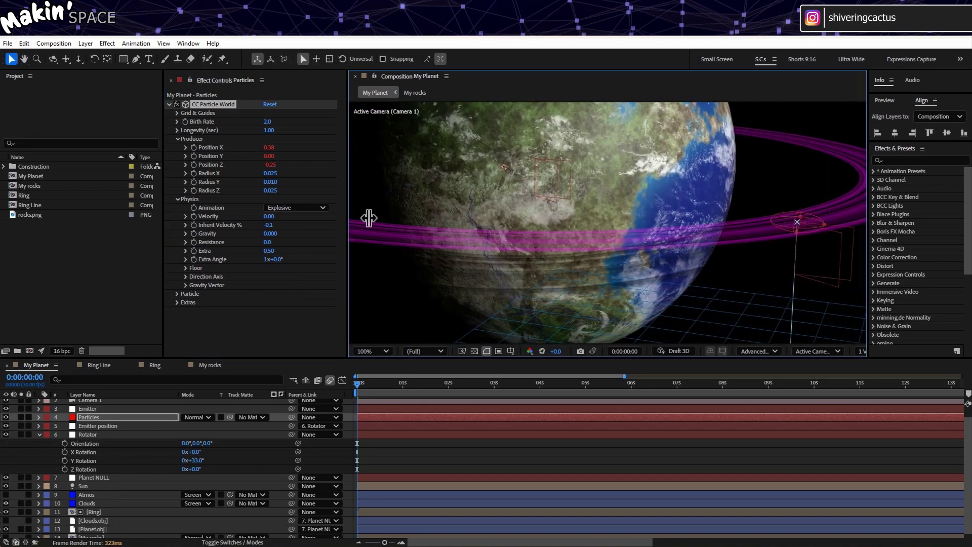
pyautogui.moveTo(274, 175)
pyautogui.mouseDown()
pyautogui.moveTo(285, 174)
pyautogui.moveTo(271, 173)
pyautogui.mouseUp()
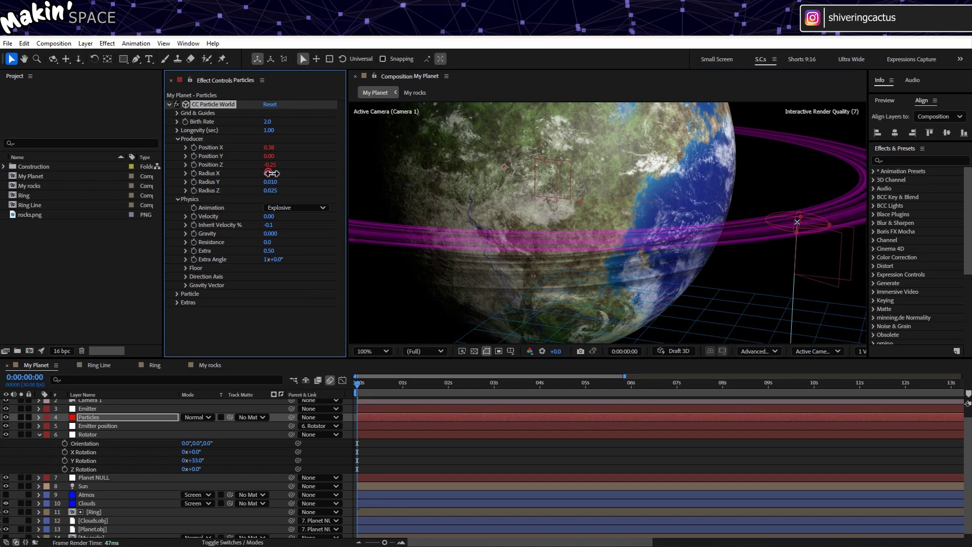
pyautogui.click(272, 191)
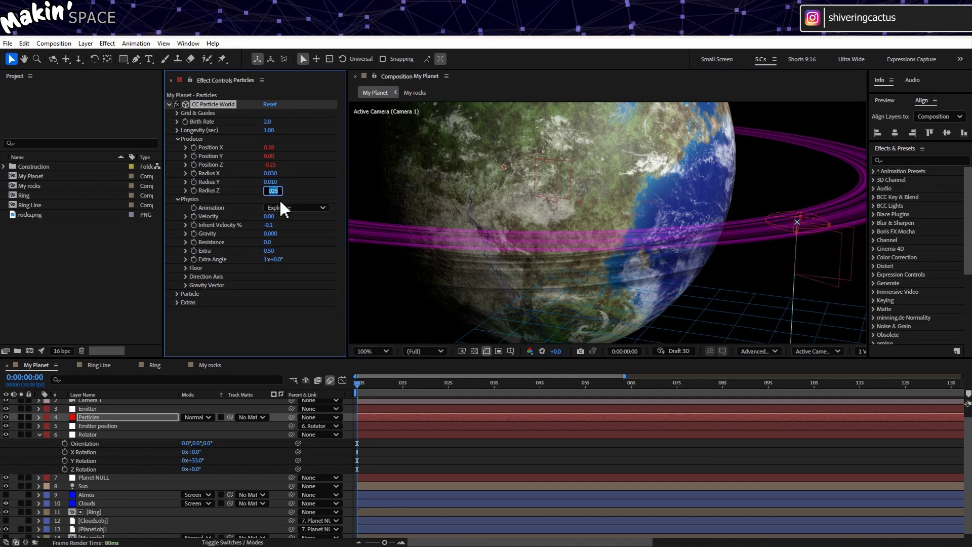
pyautogui.write('0.03')
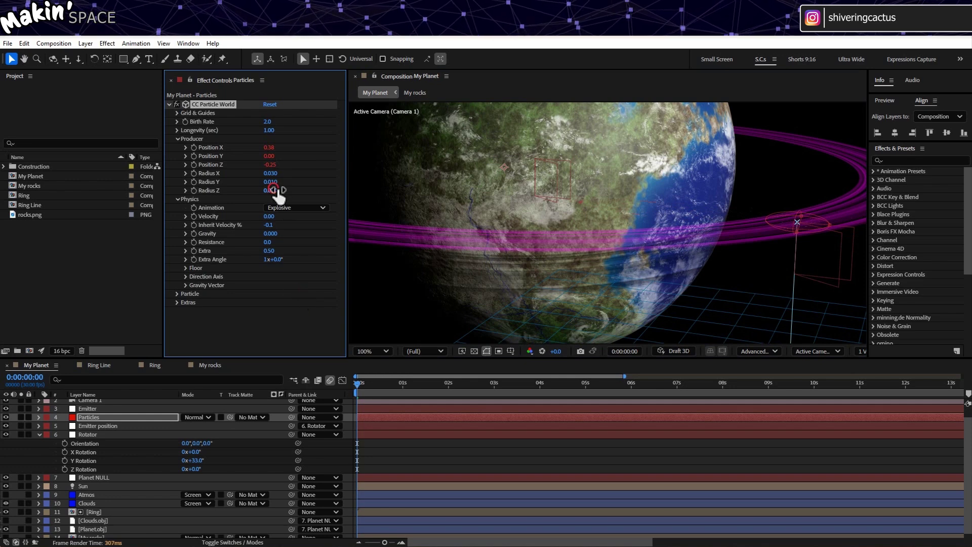
pyautogui.moveTo(279, 195)
pyautogui.mouseDown()
pyautogui.moveTo(270, 190)
pyautogui.moveTo(283, 196)
pyautogui.mouseUp()
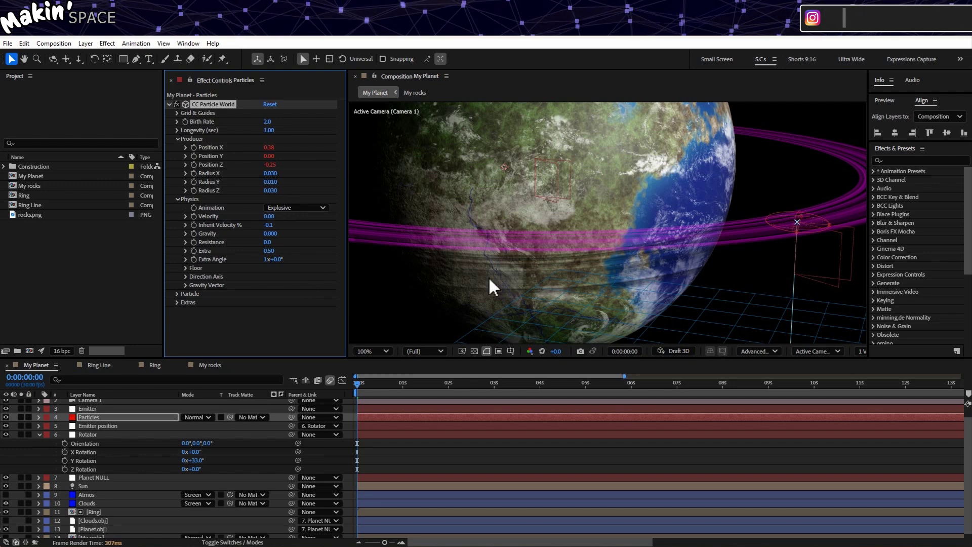
pyautogui.scroll(-2, 488, 283)
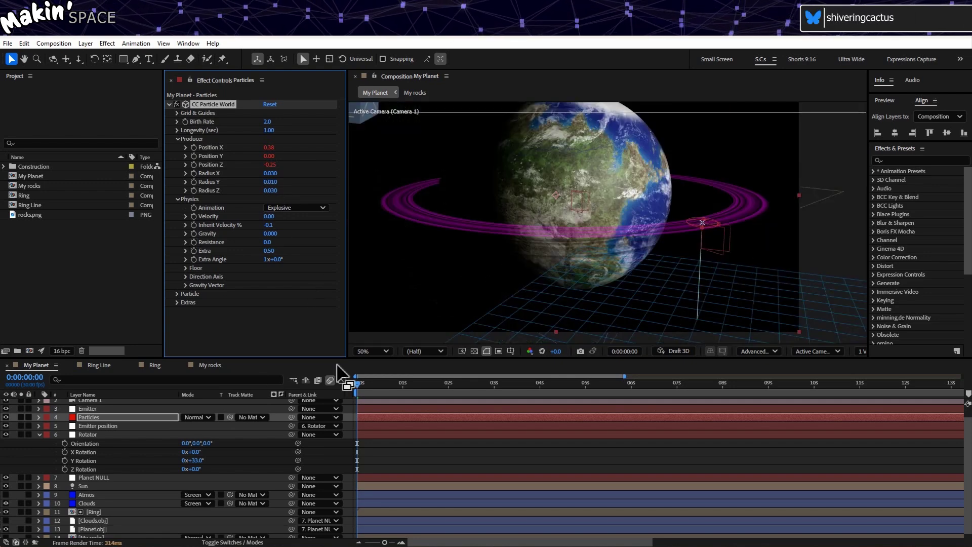
# - Keyframe the Rotator's Y Rotation from 0x+0° at 0 s to 1x+0° at 4 s
pyautogui.click(64, 461)
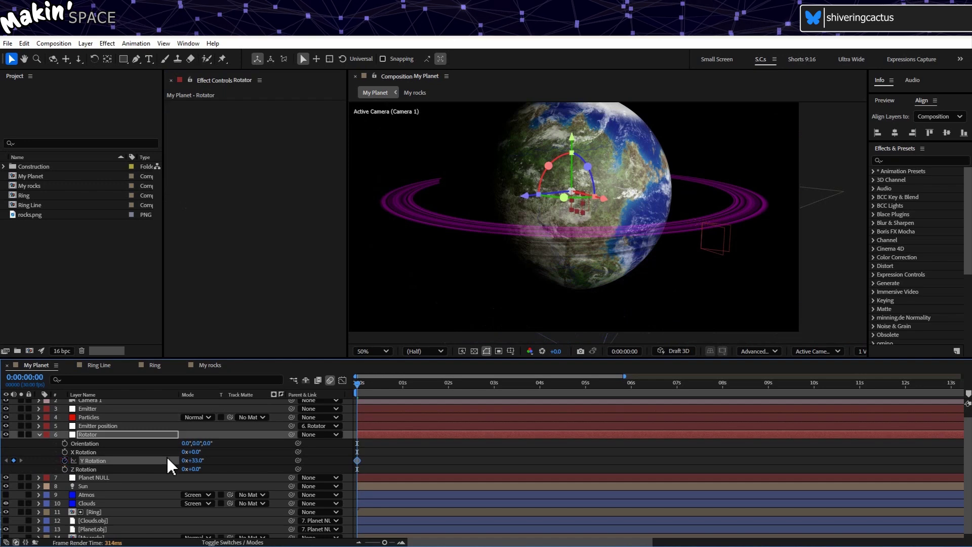
pyautogui.click(202, 460)
pyautogui.press('Return')
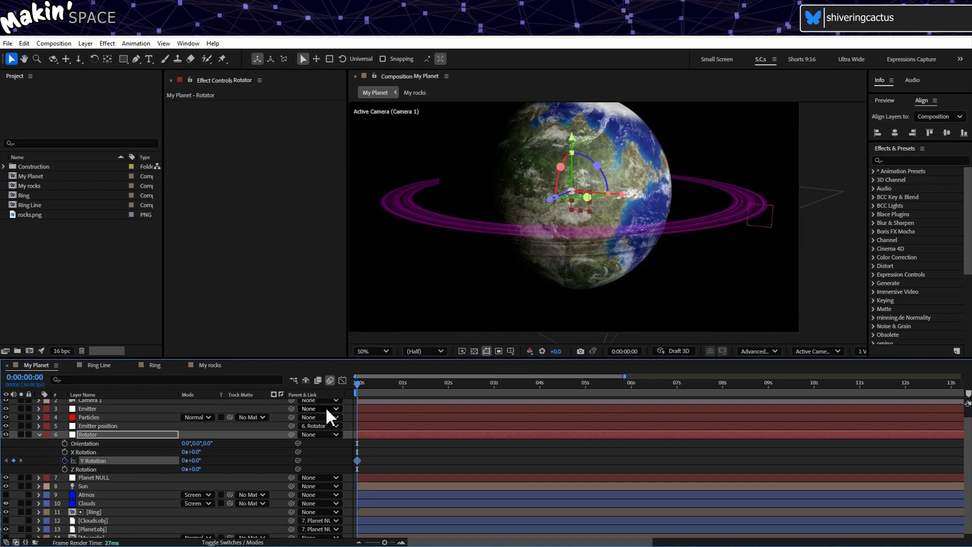
pyautogui.click(475, 384)
pyautogui.moveTo(475, 384); pyautogui.dragTo(540, 388)
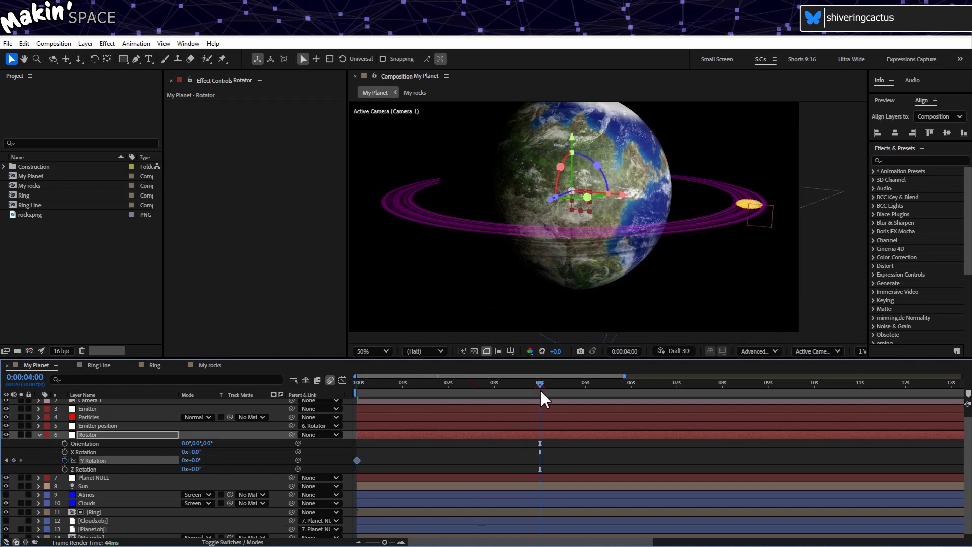
pyautogui.click(185, 461)
pyautogui.write('1')
pyautogui.press('Return')
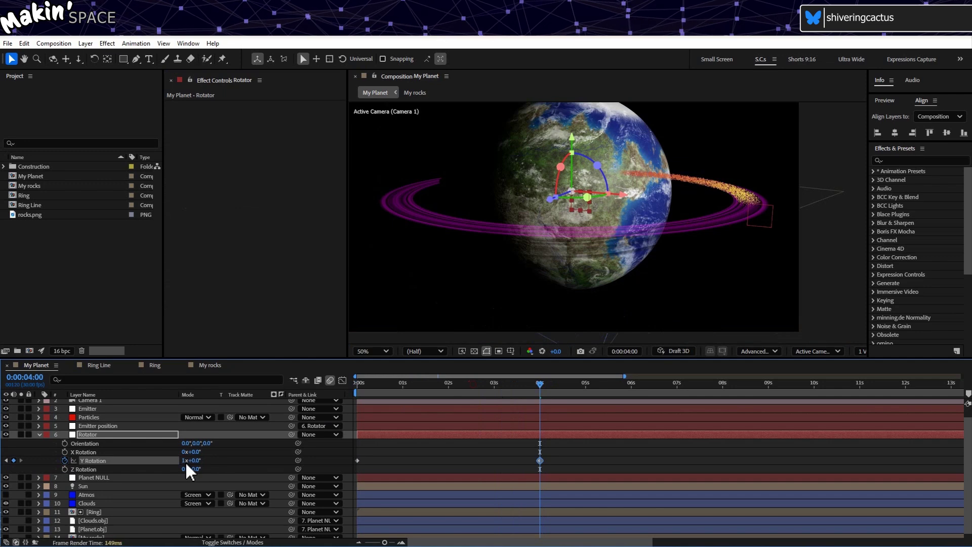
# - Preview the orbiting particles from the start of the timeline
pyautogui.click(403, 383)
pyautogui.press('Home')
pyautogui.press('space')
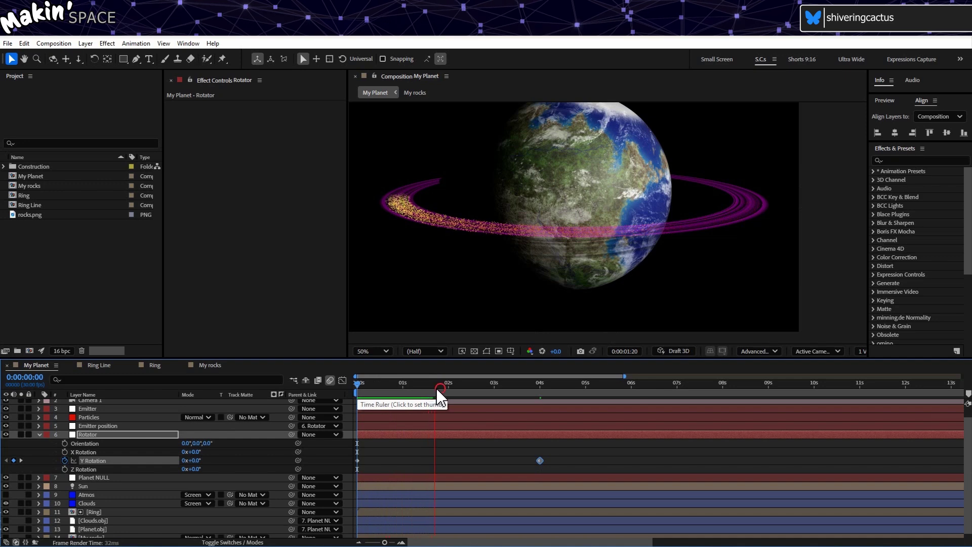
# - Set the particles' Longevity to 500 seconds and scrub to check them
pyautogui.press('space')
pyautogui.click(116, 418)
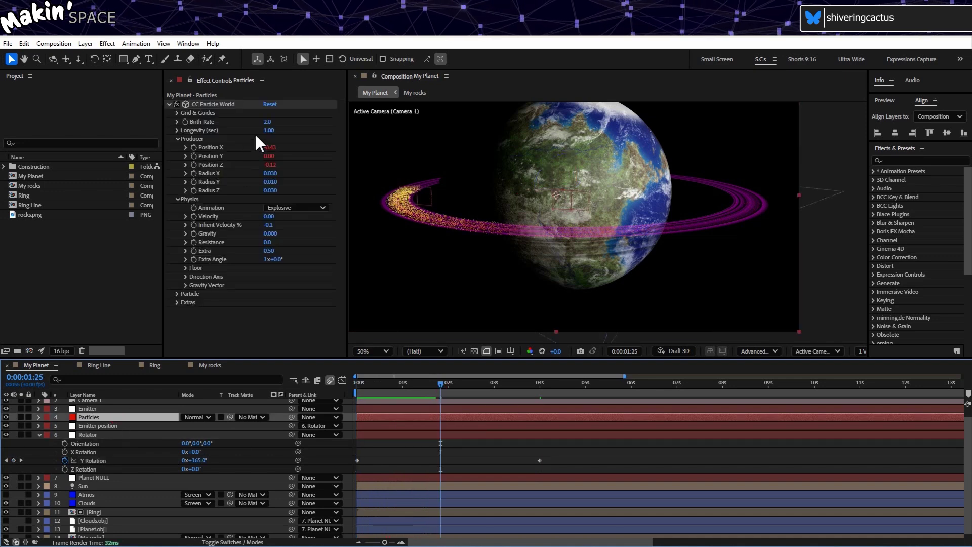
pyautogui.click(269, 130)
pyautogui.write('500')
pyautogui.press('Return')
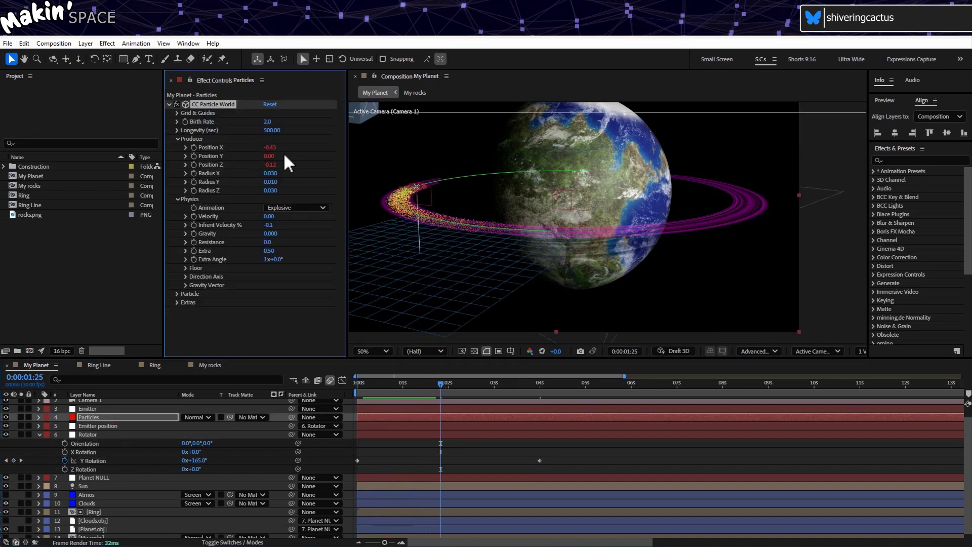
pyautogui.moveTo(363, 390); pyautogui.dragTo(460, 391)
# - Flatten the Particle Opacity Map to full strength and preview the result
pyautogui.click(178, 293)
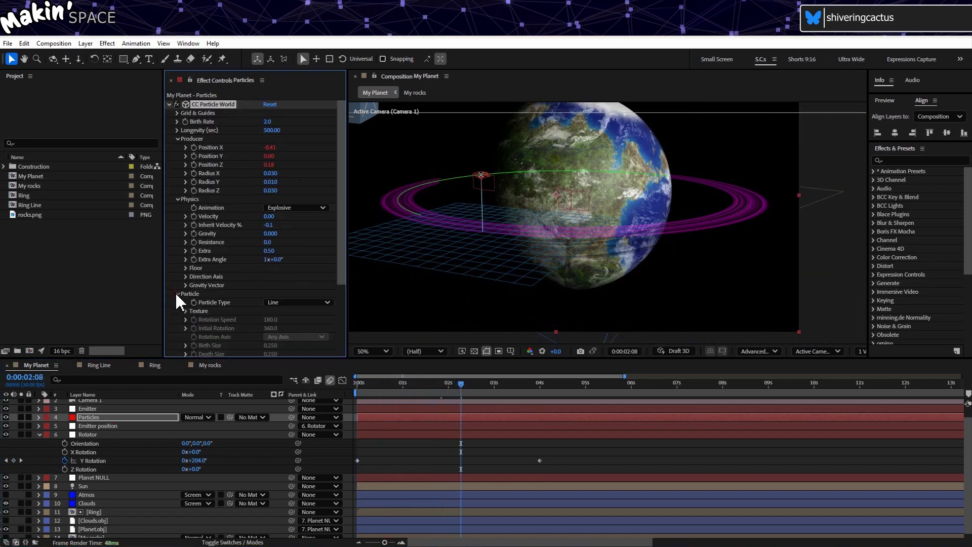
pyautogui.scroll(-3, 184, 302)
pyautogui.click(185, 292)
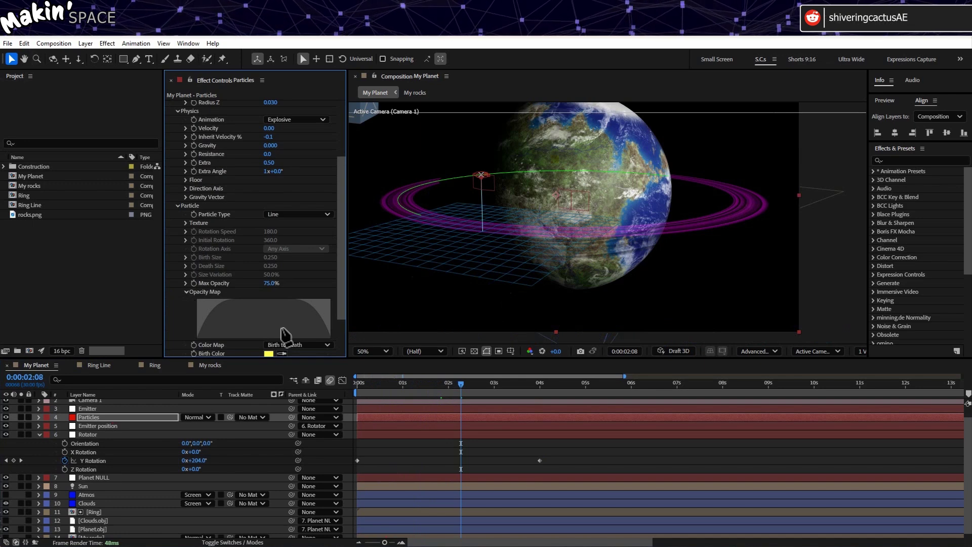
pyautogui.moveTo(282, 336); pyautogui.dragTo(188, 293)
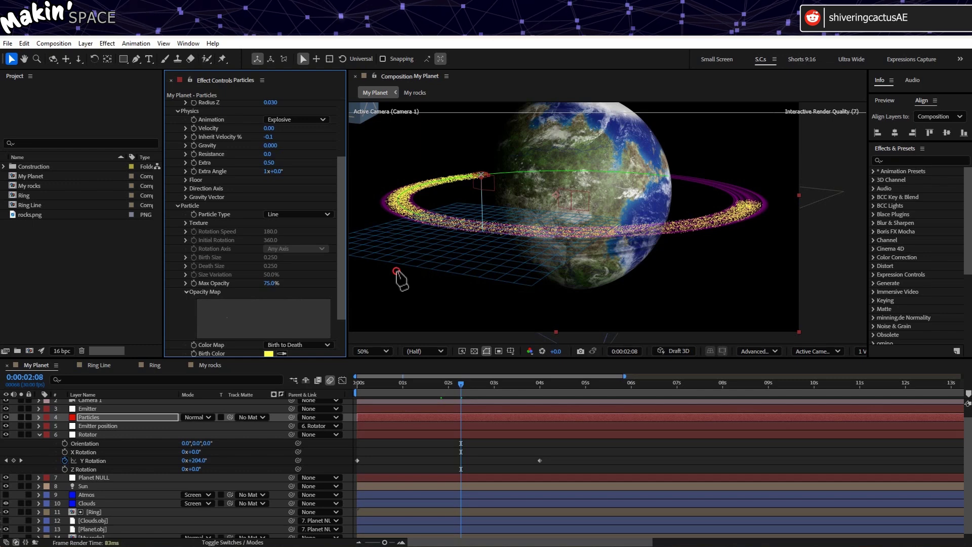
pyautogui.press('space')
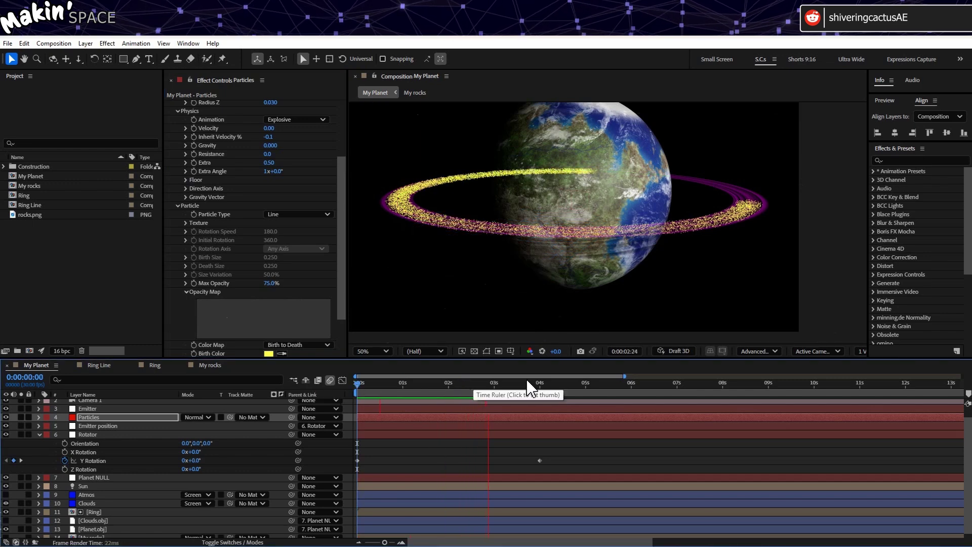
pyautogui.press('space')
pyautogui.scroll(4, 243, 191)
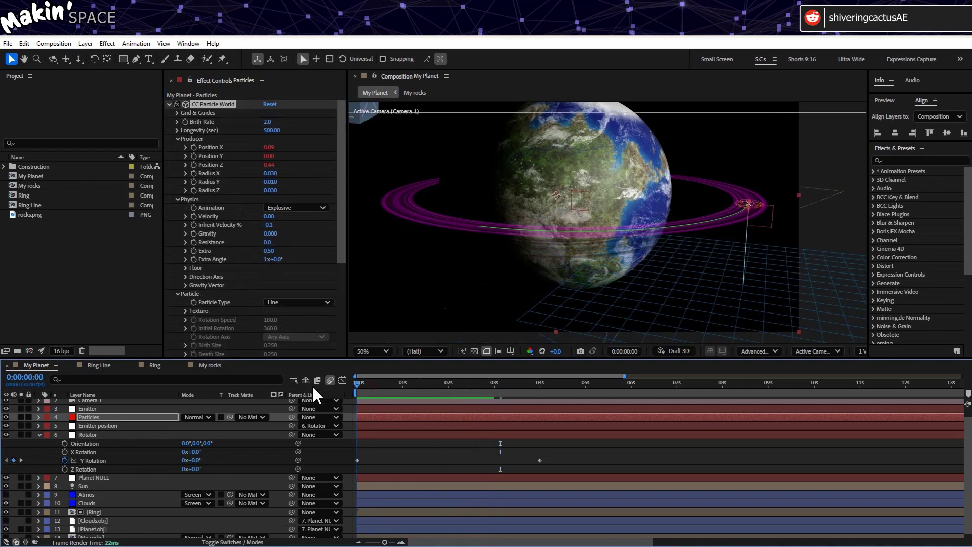
# - Place the producer at X 0.45, Z 0.00 and keyframe Birth Rate 2.0 to 0 at 4 s
pyautogui.press('h')
pyautogui.click(184, 122)
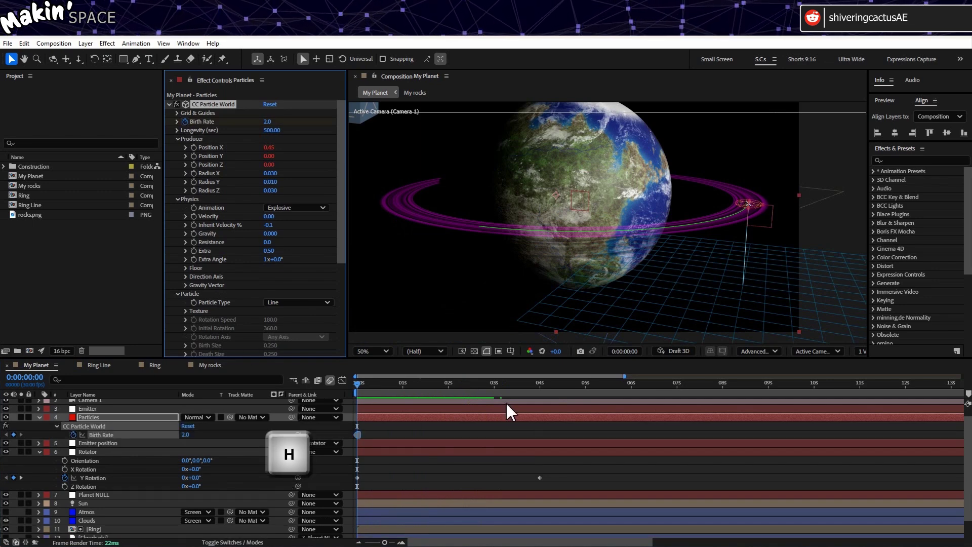
pyautogui.moveTo(506, 393); pyautogui.dragTo(539, 393)
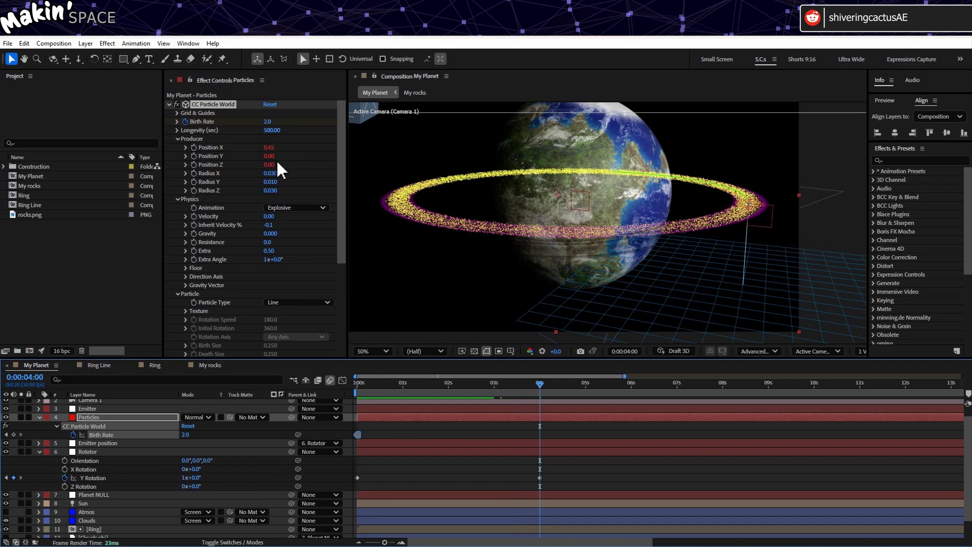
pyautogui.click(268, 122)
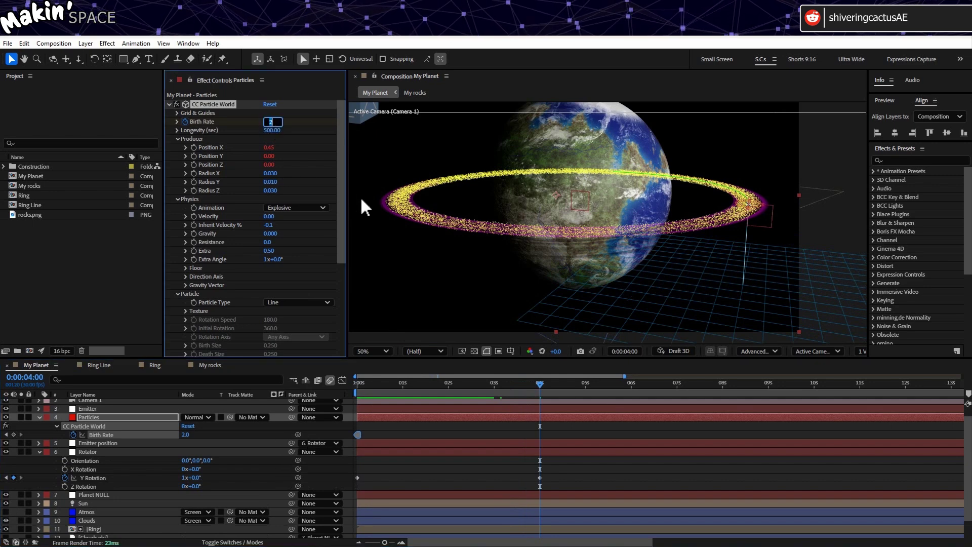
pyautogui.write('0')
pyautogui.press('Return')
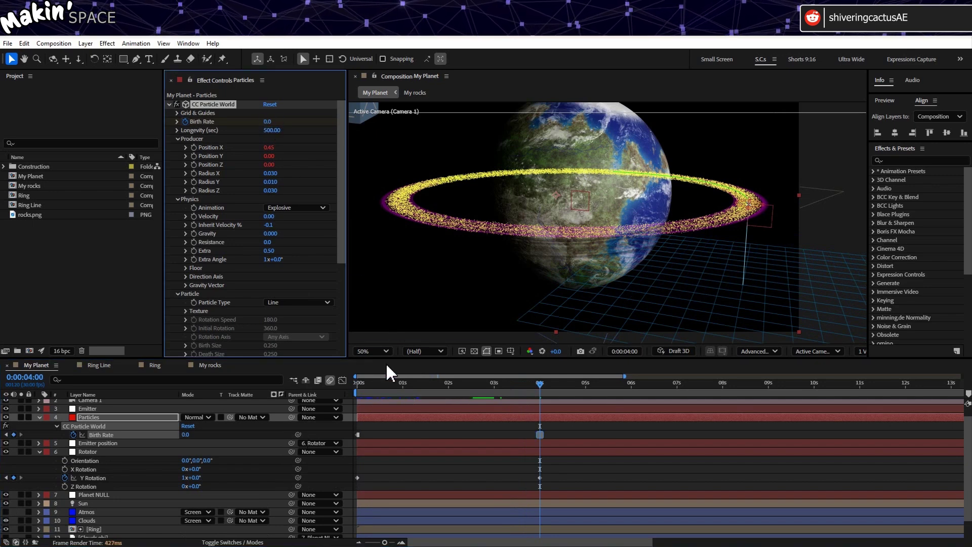
# - Preview the particle animation from the start up to 4 seconds
pyautogui.click(347, 389)
pyautogui.press('space')
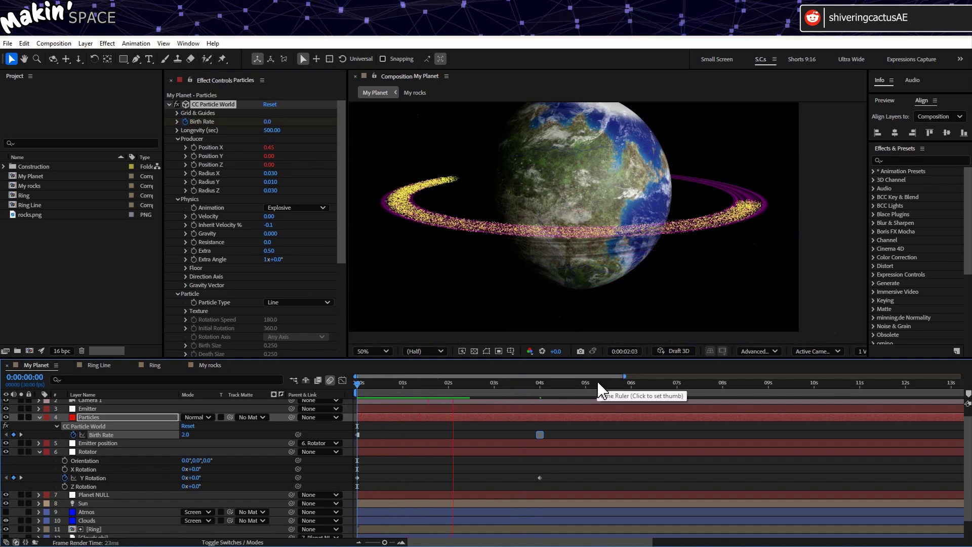
pyautogui.click(541, 383)
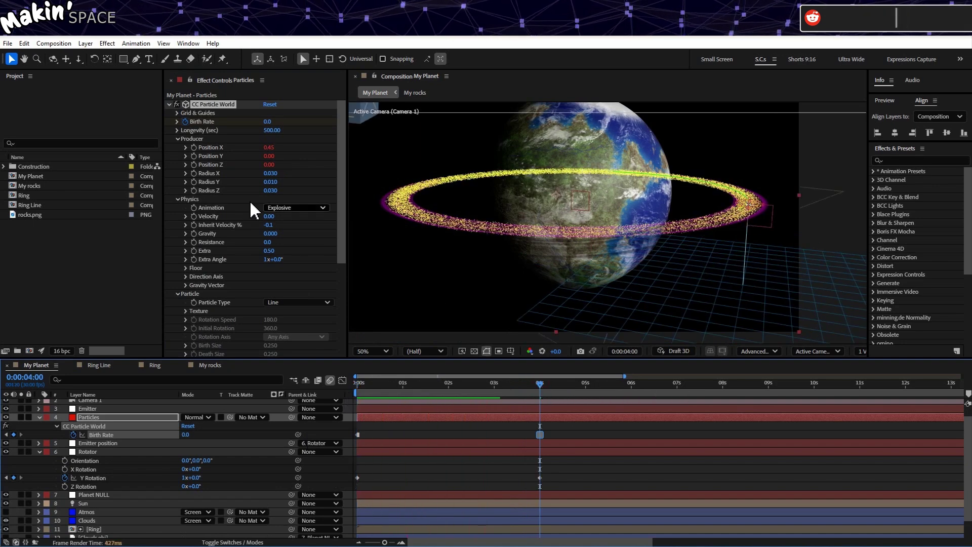
# - Make particles Textured Discs using the My rocks layer with Texture Time set to Birth
pyautogui.click(178, 199)
pyautogui.click(176, 139)
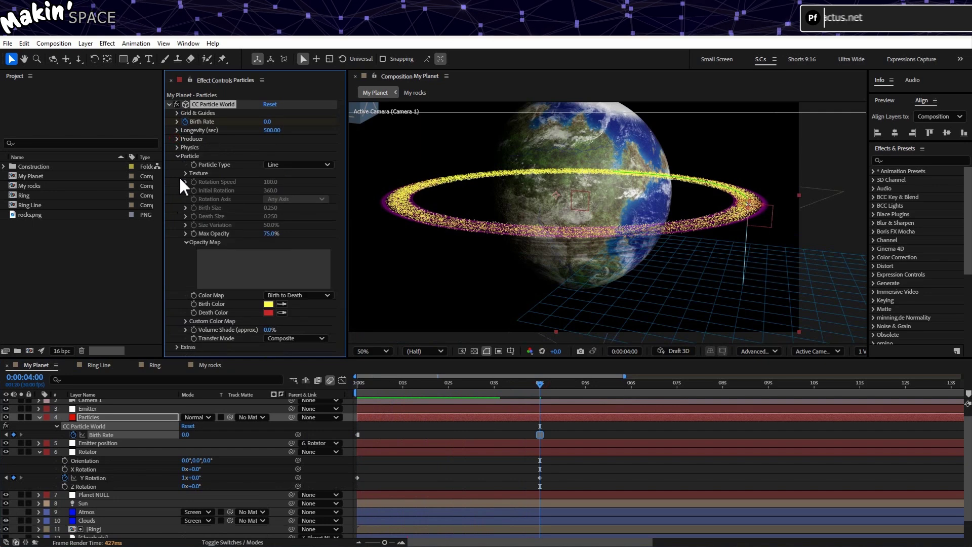
pyautogui.click(280, 165)
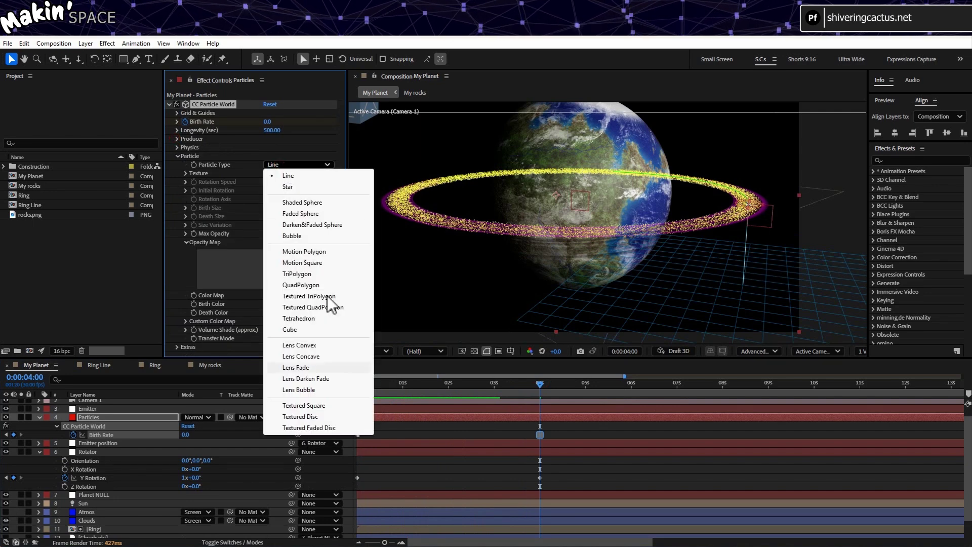
pyautogui.click(326, 417)
pyautogui.click(184, 172)
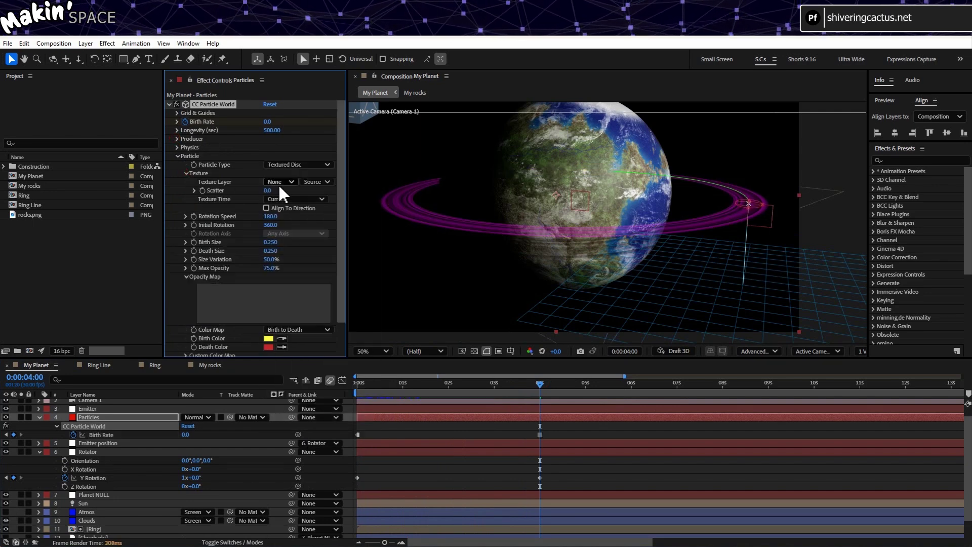
pyautogui.click(278, 182)
pyautogui.click(323, 331)
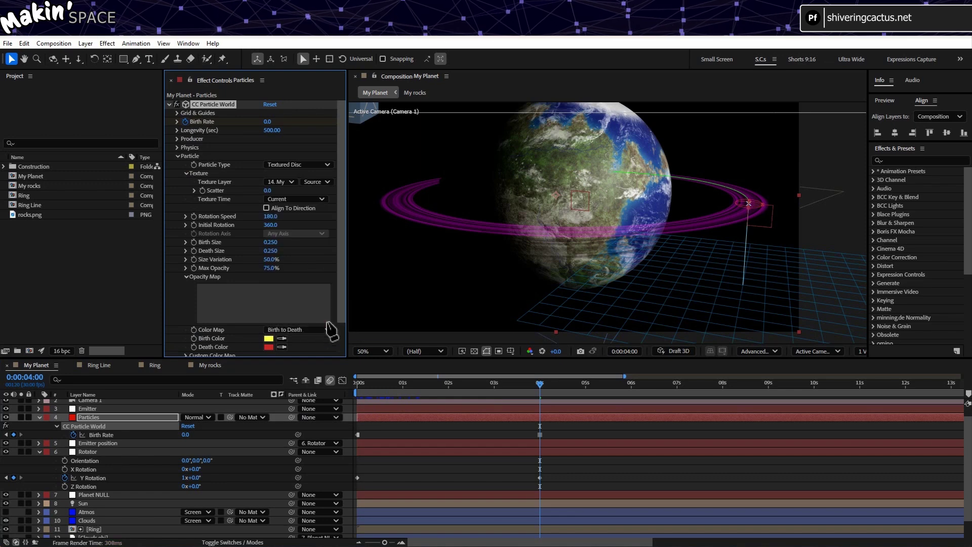
pyautogui.click(306, 200)
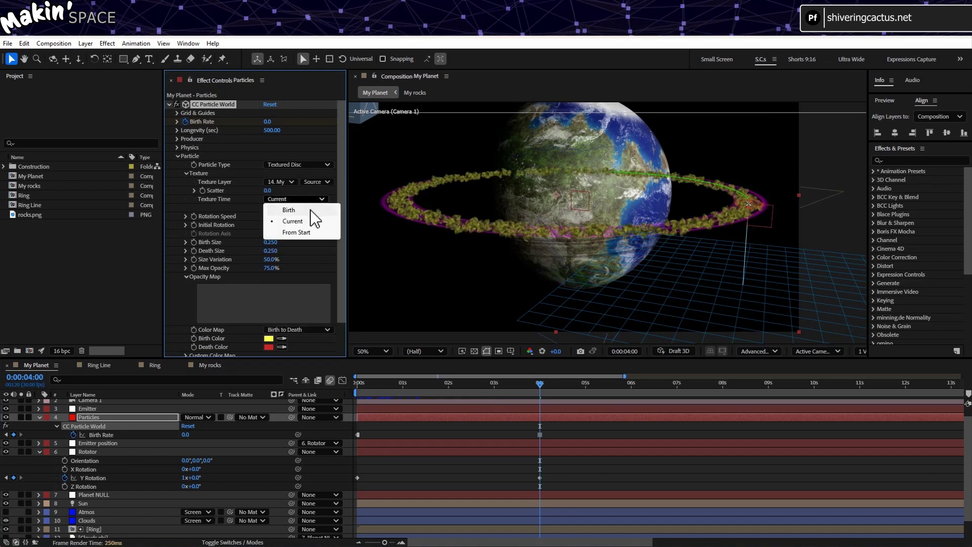
pyautogui.click(309, 209)
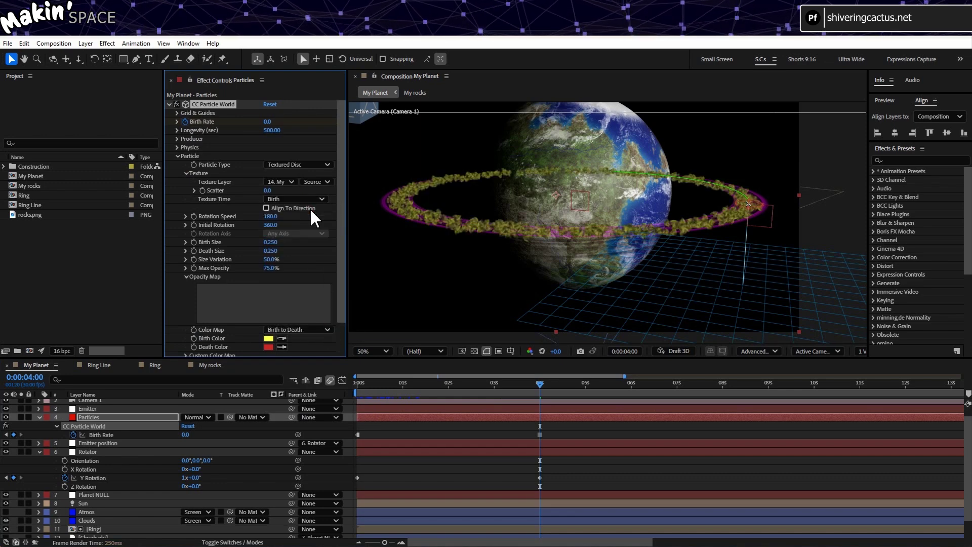
# - Set Rotation Speed 50, Birth/Death Size 0.100, and Size Variation and Max Opacity 100%
pyautogui.click(272, 218)
pyautogui.press('Return')
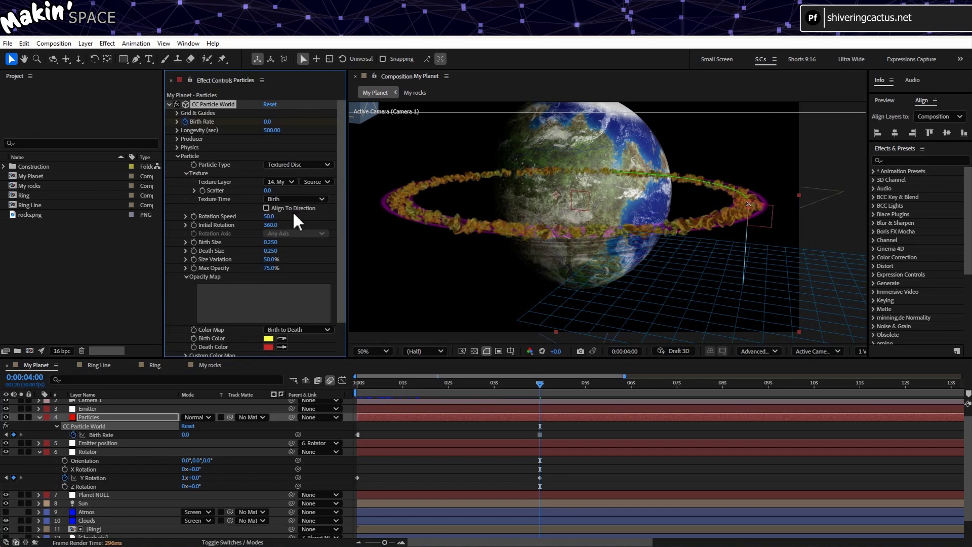
pyautogui.press('.')
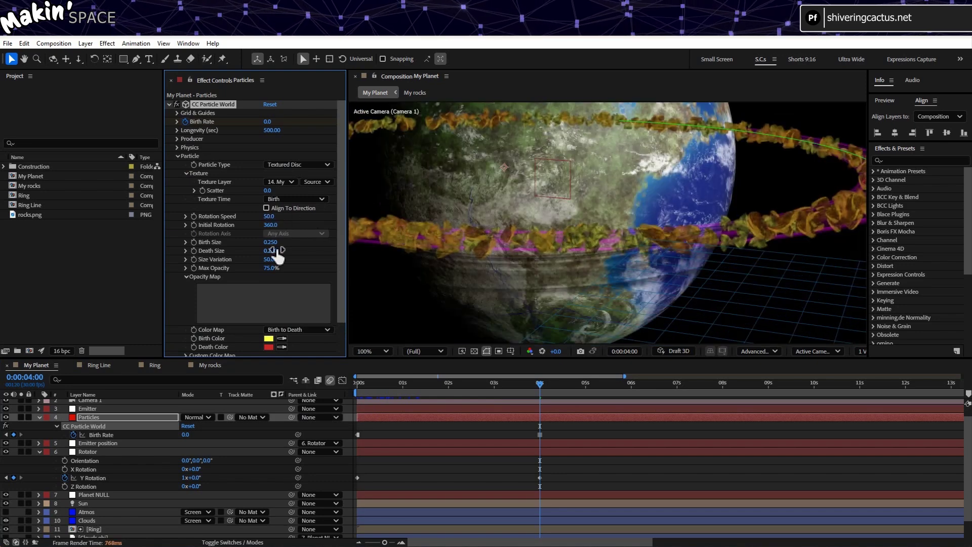
pyautogui.click(287, 245)
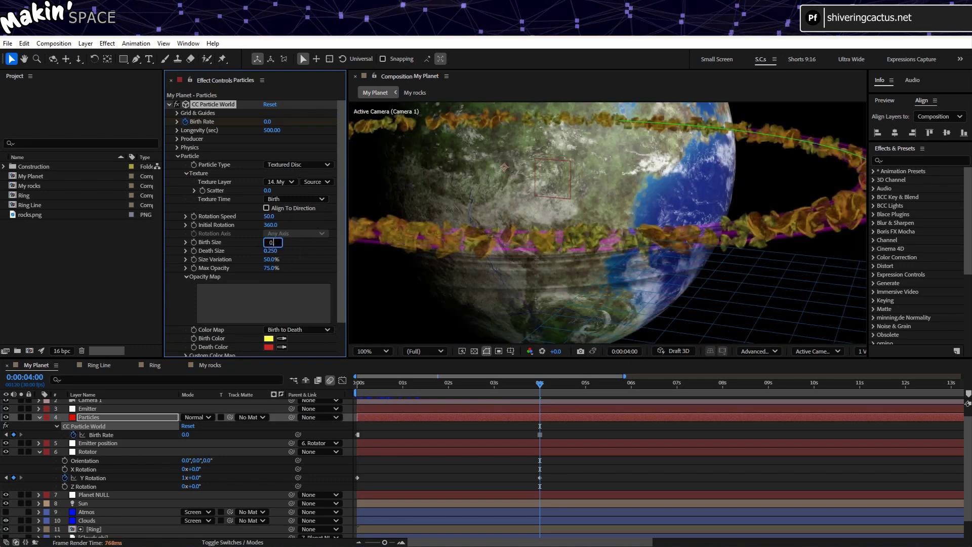
pyautogui.press('Tab')
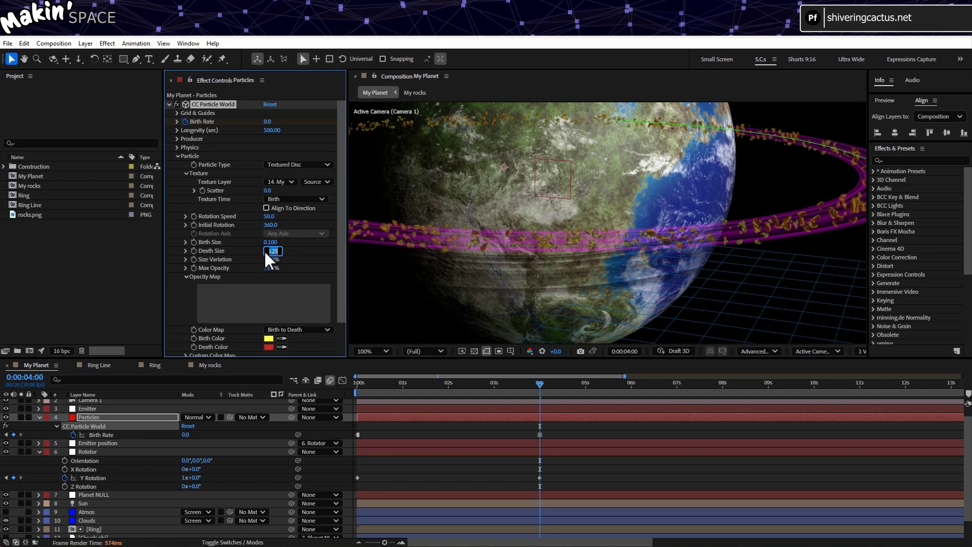
pyautogui.press('Return')
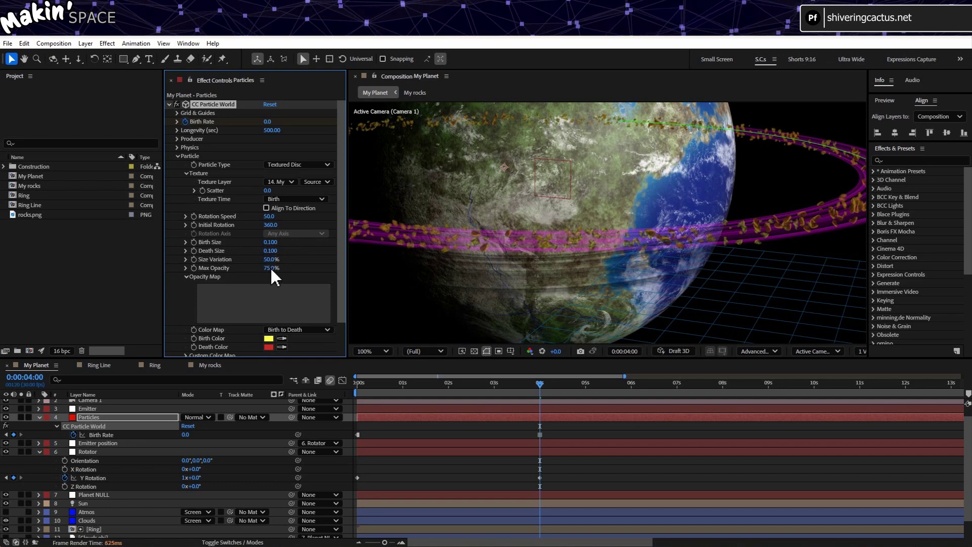
pyautogui.moveTo(269, 260); pyautogui.dragTo(335, 267)
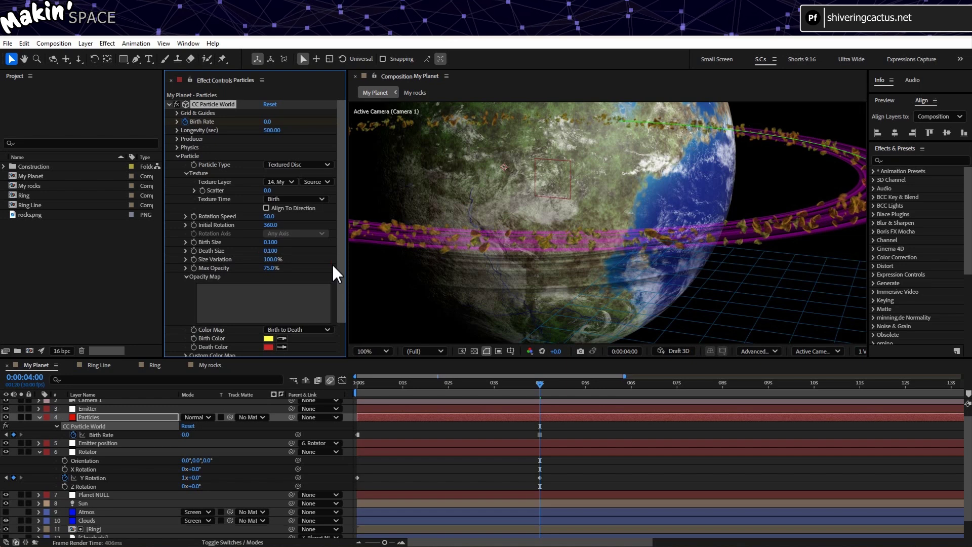
pyautogui.moveTo(268, 267); pyautogui.dragTo(352, 267)
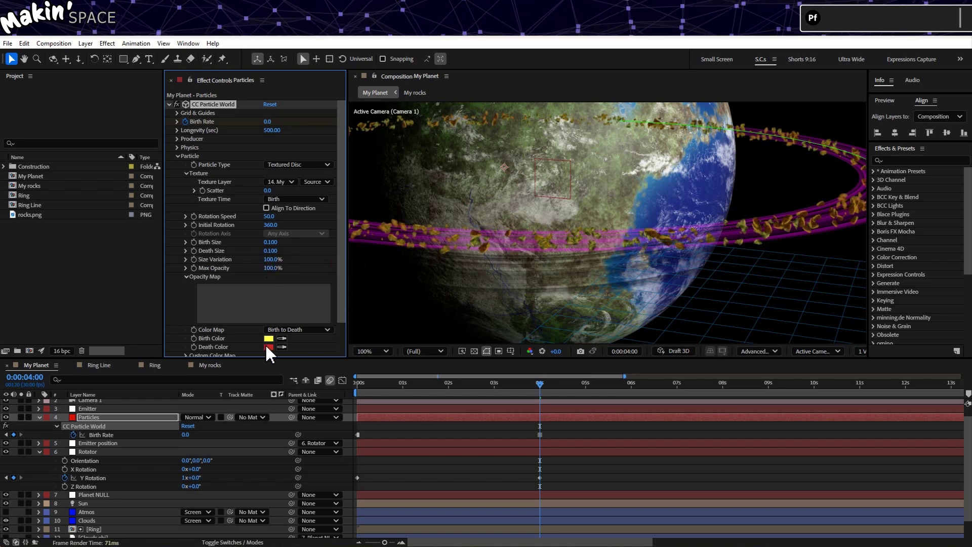
# - Set the particles' Birth Color and Death Color swatches to purple
pyautogui.moveTo(446, 279); pyautogui.dragTo(328, 221)
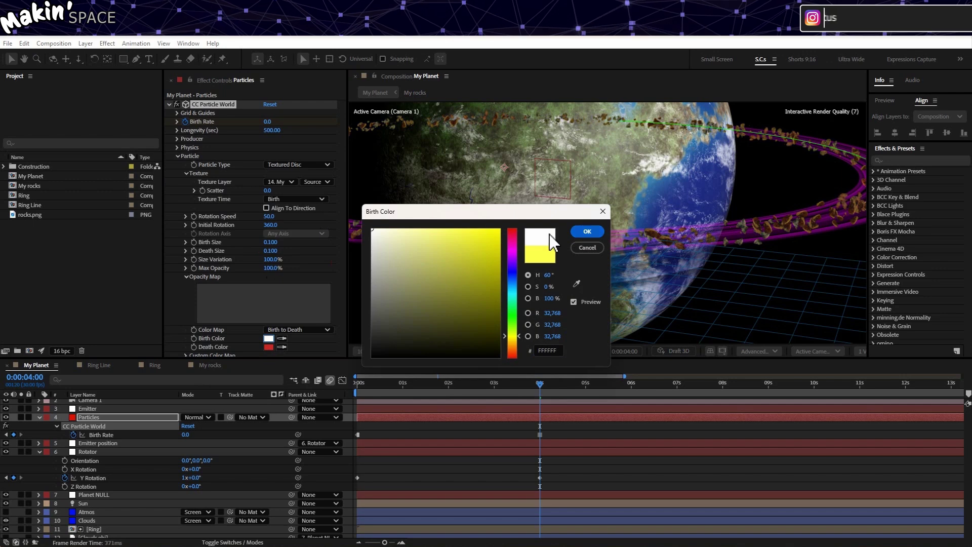
pyautogui.click(587, 231)
pyautogui.click(267, 346)
pyautogui.moveTo(414, 278); pyautogui.dragTo(317, 208)
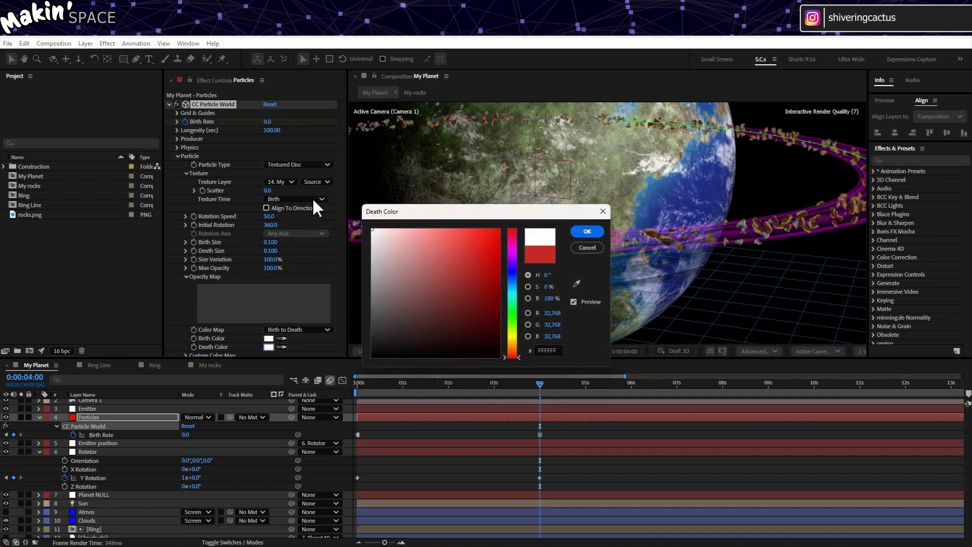
pyautogui.click(586, 232)
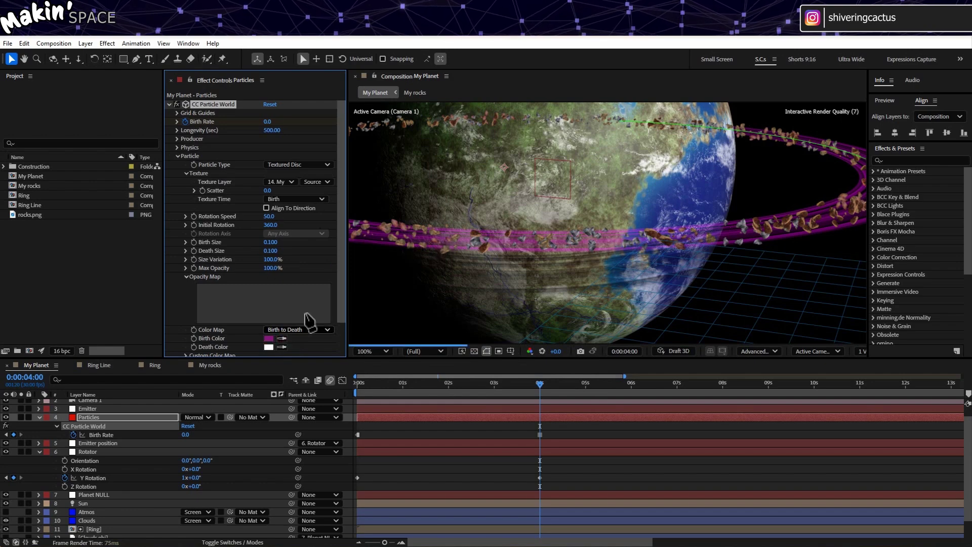
pyautogui.click(278, 347)
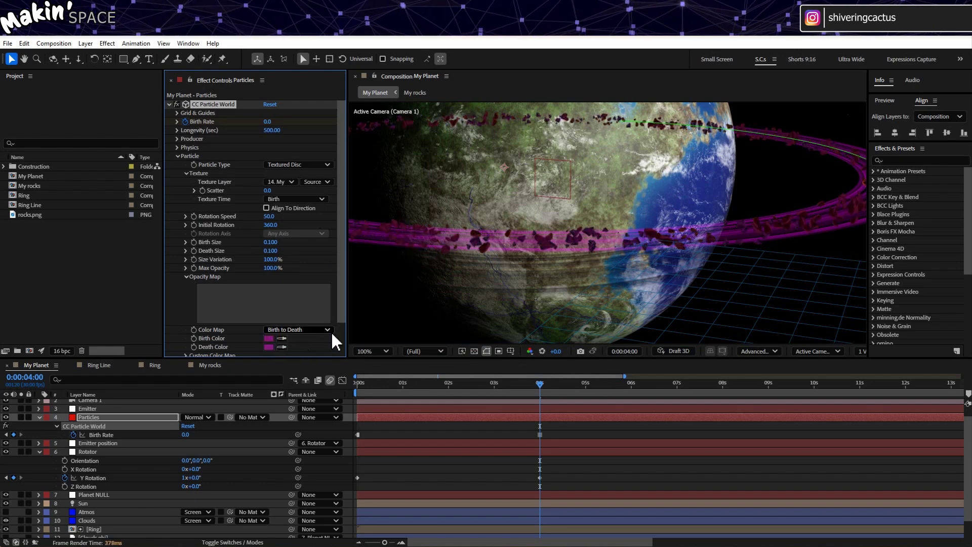
pyautogui.scroll(-2, 543, 239)
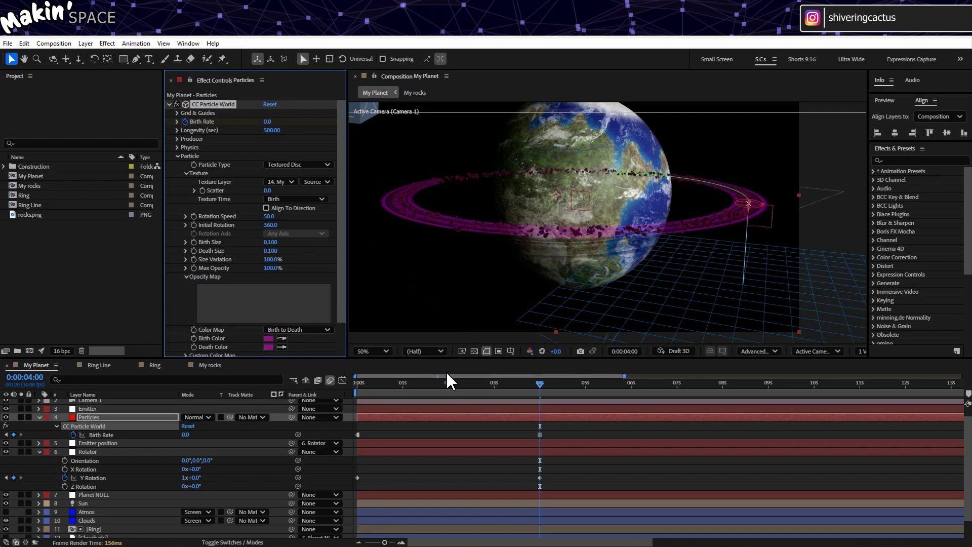
# - Preview the animation, then add hemisphere.glb to the My Planet timeline as layer 9
pyautogui.moveTo(447, 377)
pyautogui.mouseDown()
pyautogui.moveTo(466, 384)
pyautogui.moveTo(434, 384)
pyautogui.moveTo(442, 381)
pyautogui.mouseUp()
pyautogui.click(474, 350)
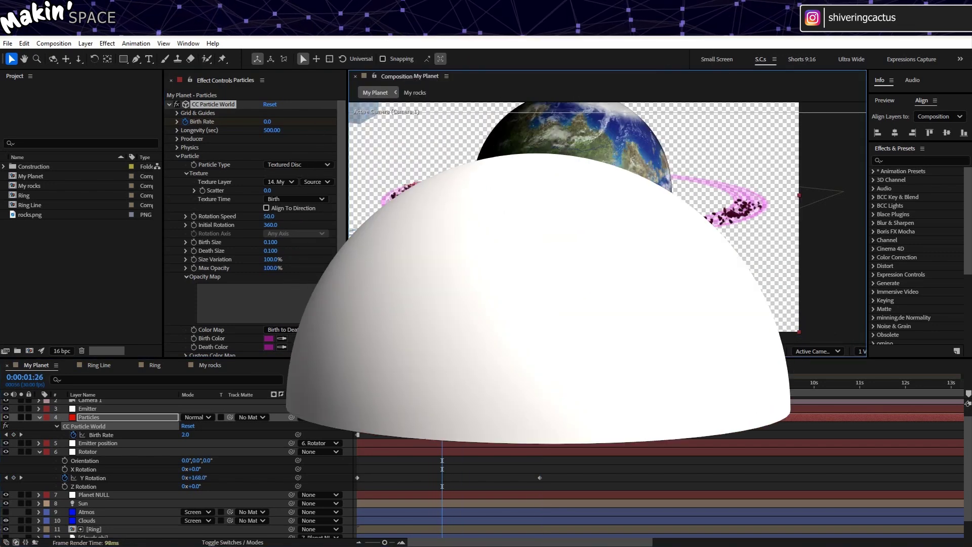
pyautogui.press('space')
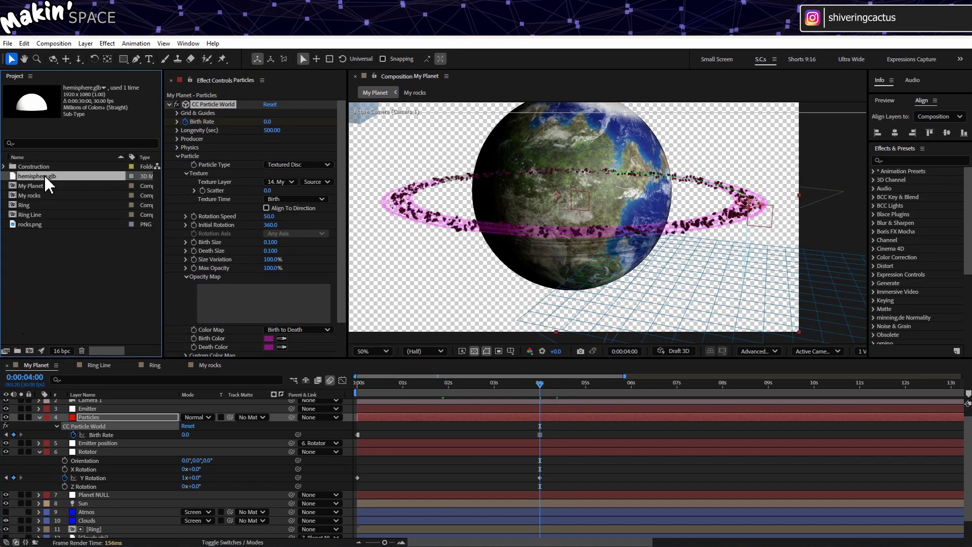
pyautogui.moveTo(48, 183); pyautogui.dragTo(64, 522)
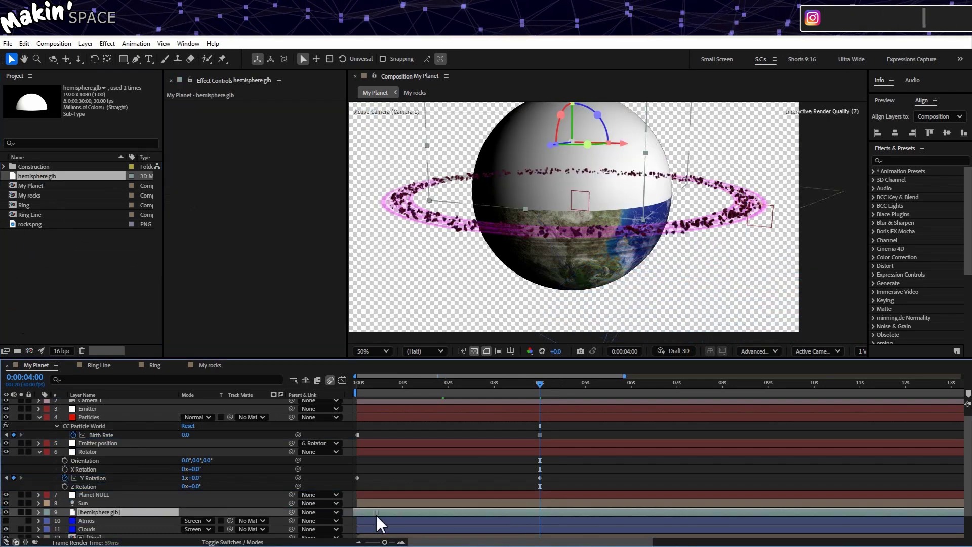
# - Turn Accepts Lights off for the hemisphere.glb layer
pyautogui.click(39, 511)
pyautogui.scroll(-2, 49, 506)
pyautogui.click(48, 482)
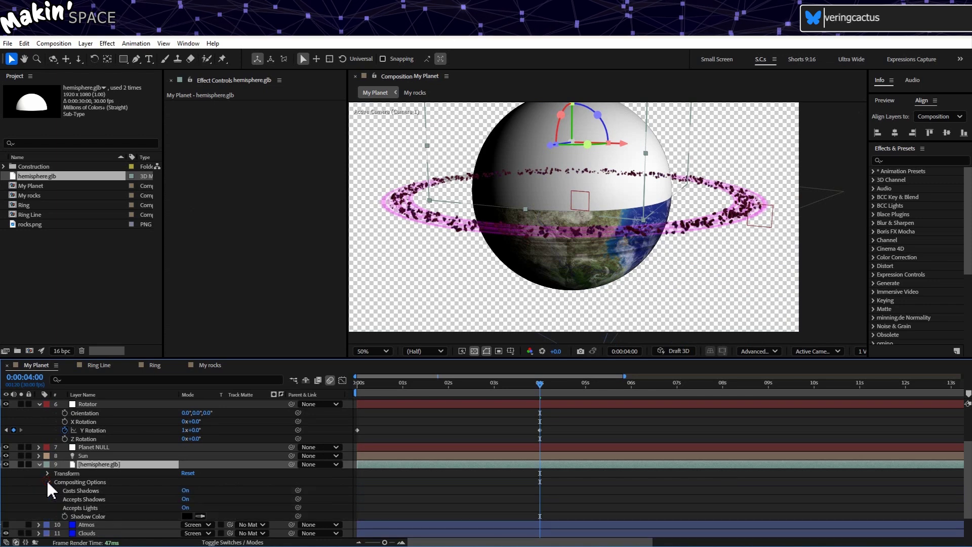
pyautogui.click(186, 509)
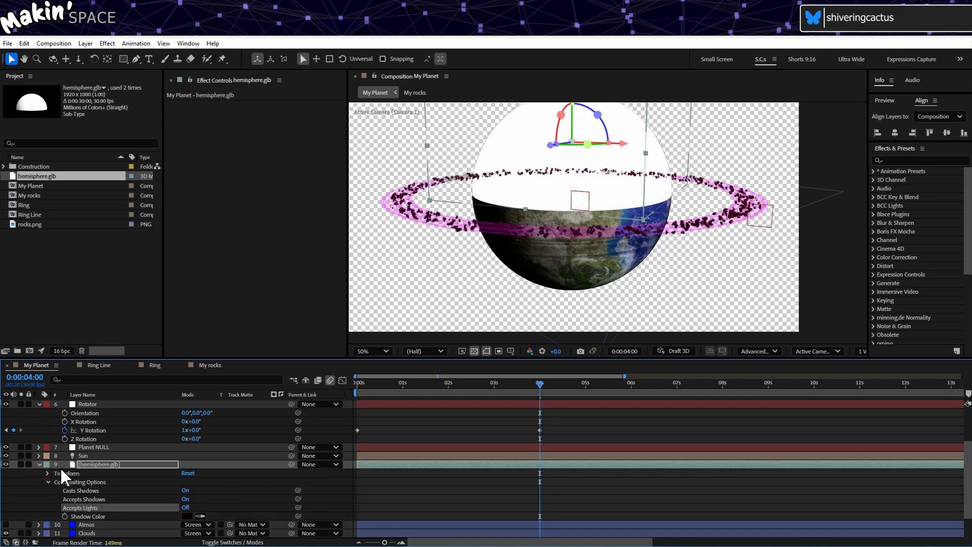
pyautogui.press('Delete')
pyautogui.scroll(3, 124, 451)
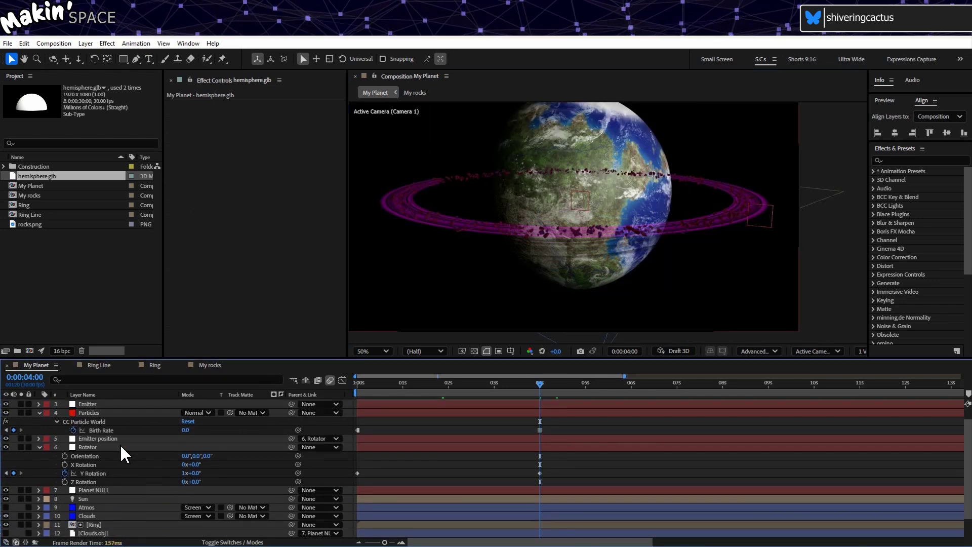
# - Set the Particles layer's track matte to 14. hemisphere.glb, inverted
pyautogui.click(238, 413)
pyautogui.click(250, 412)
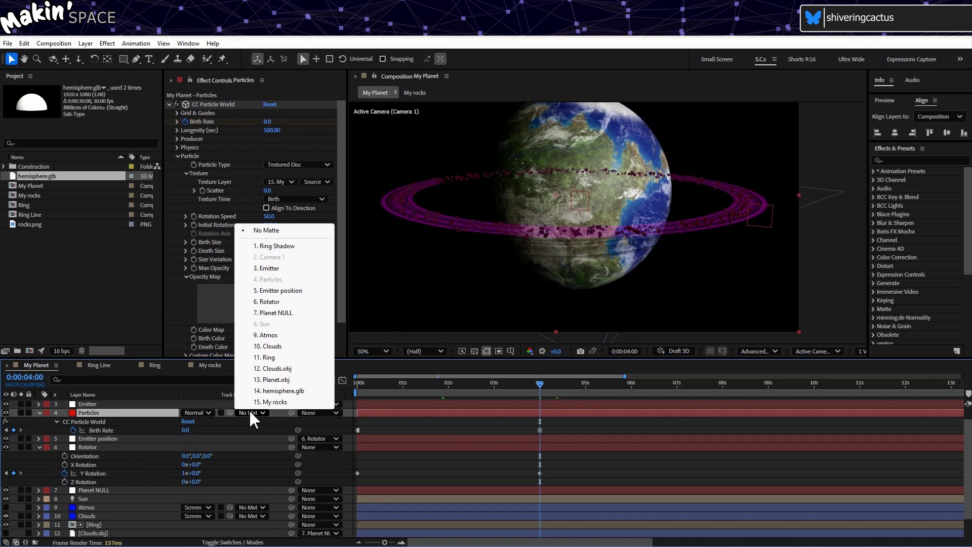
pyautogui.click(279, 391)
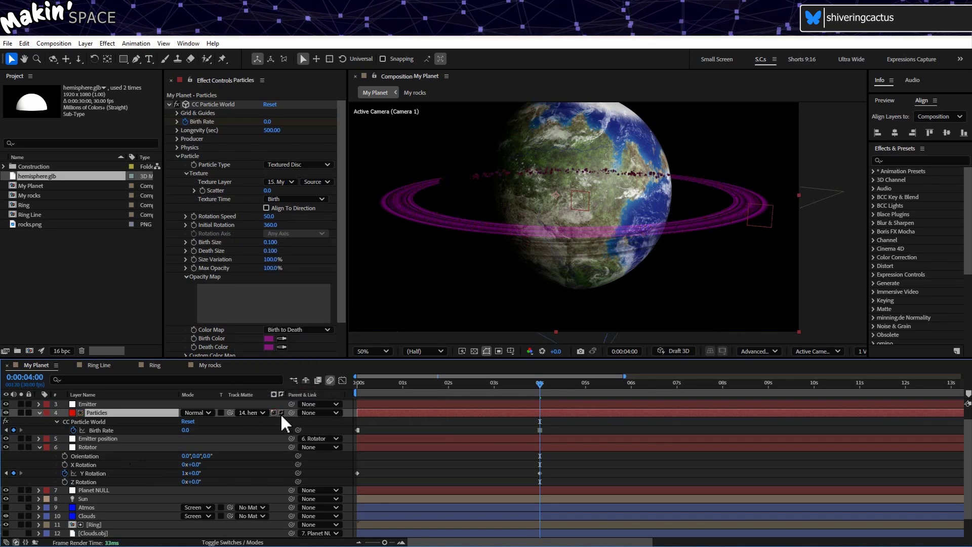
pyautogui.click(281, 412)
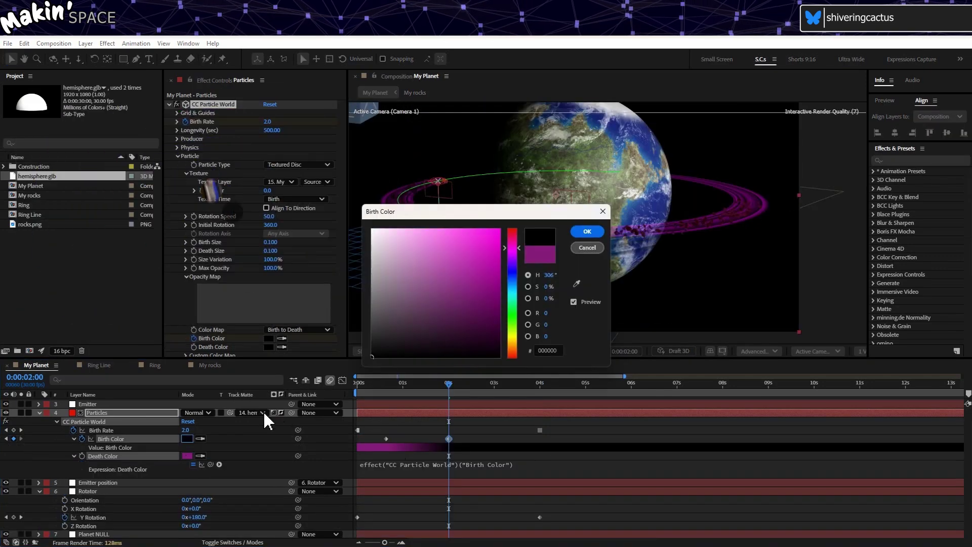
# - Confirm the Birth Color and paste a purple Birth Color keyframe at 0:00:02:16
pyautogui.click(593, 232)
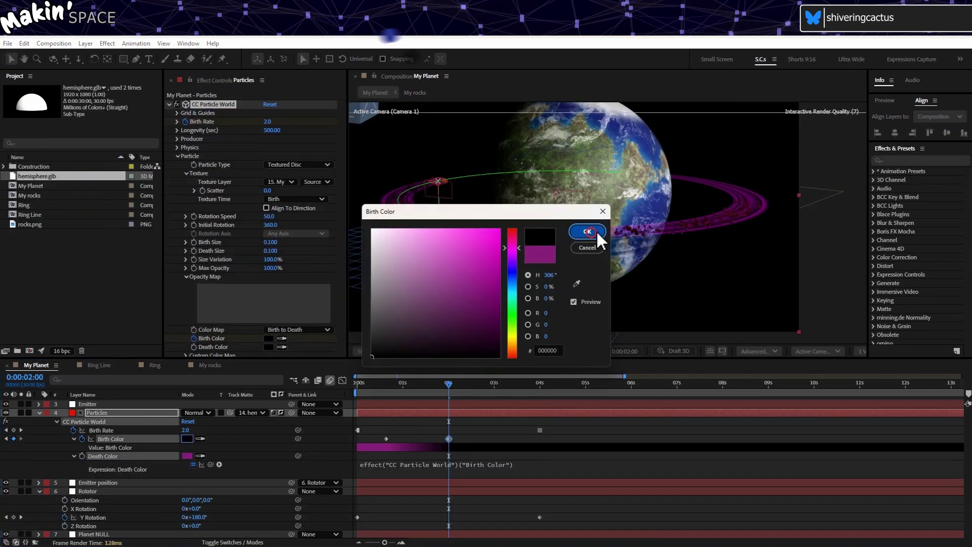
pyautogui.click(385, 438)
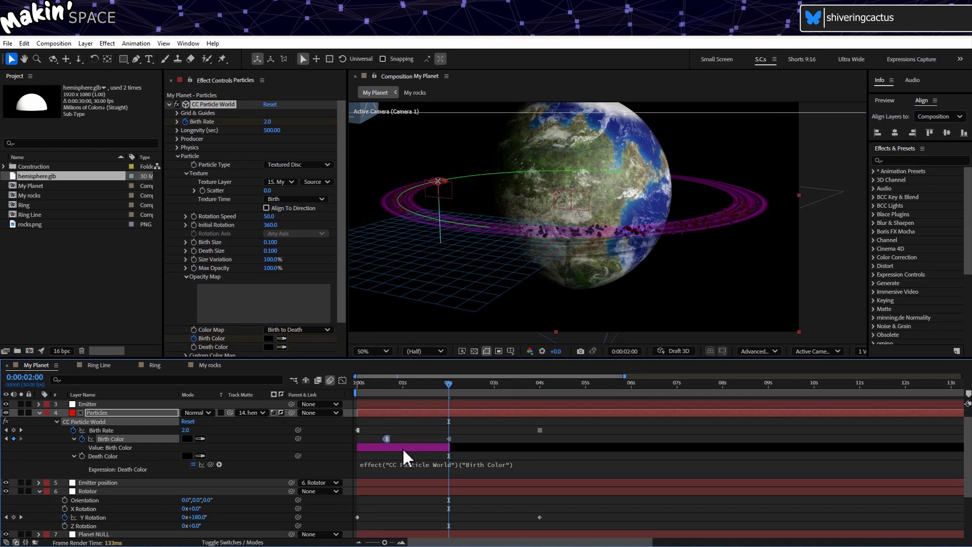
pyautogui.moveTo(454, 383); pyautogui.dragTo(497, 381)
pyautogui.hotkey('ctrl', 'v')
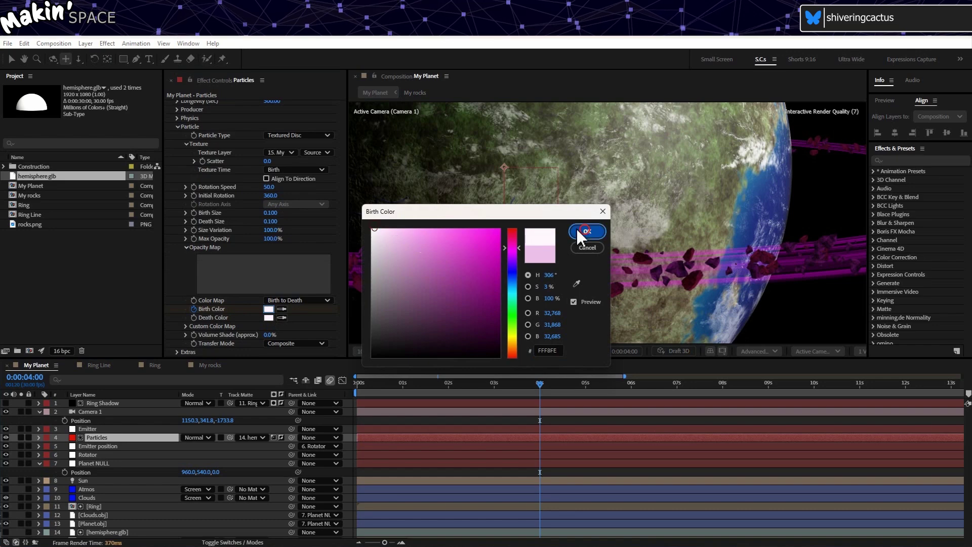
# - Add an Inner Shadow layer style to the Particles layer, viewed over a transparent background
pyautogui.click(582, 231)
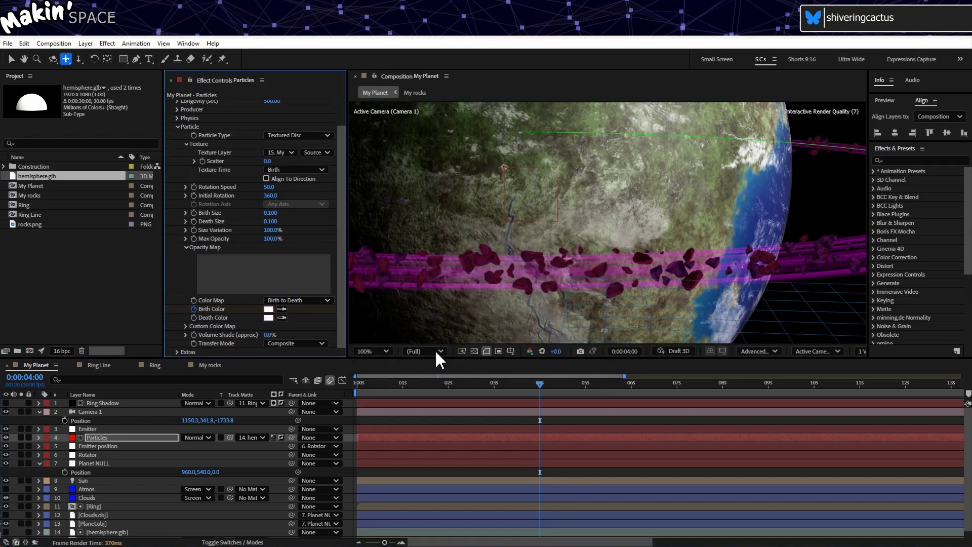
pyautogui.click(110, 438)
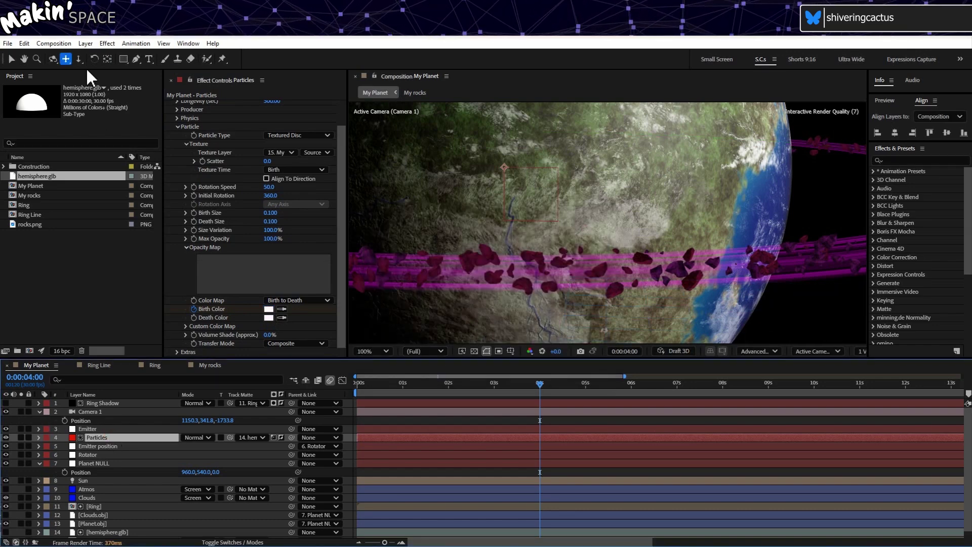
pyautogui.click(85, 43)
pyautogui.moveTo(140, 303)
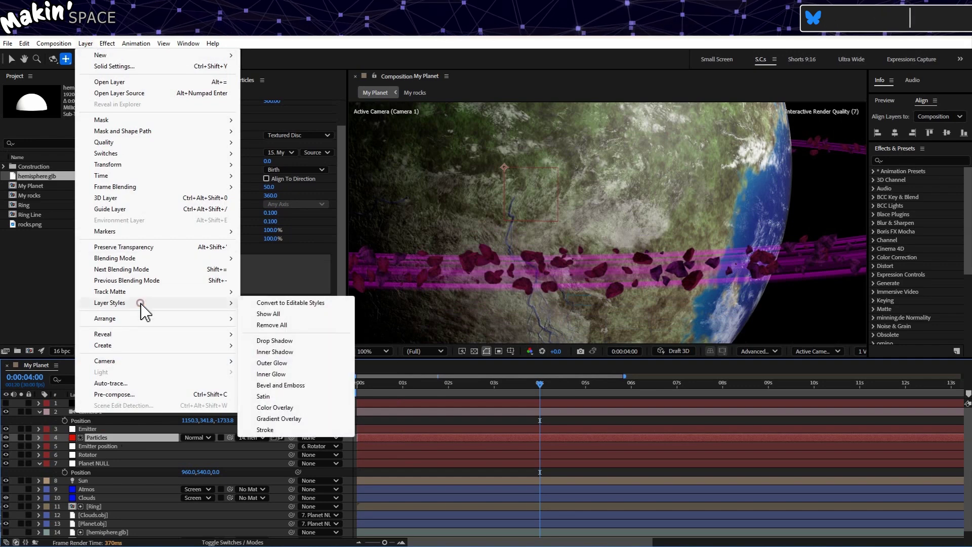
pyautogui.click(306, 352)
pyautogui.click(474, 351)
pyautogui.press('.')
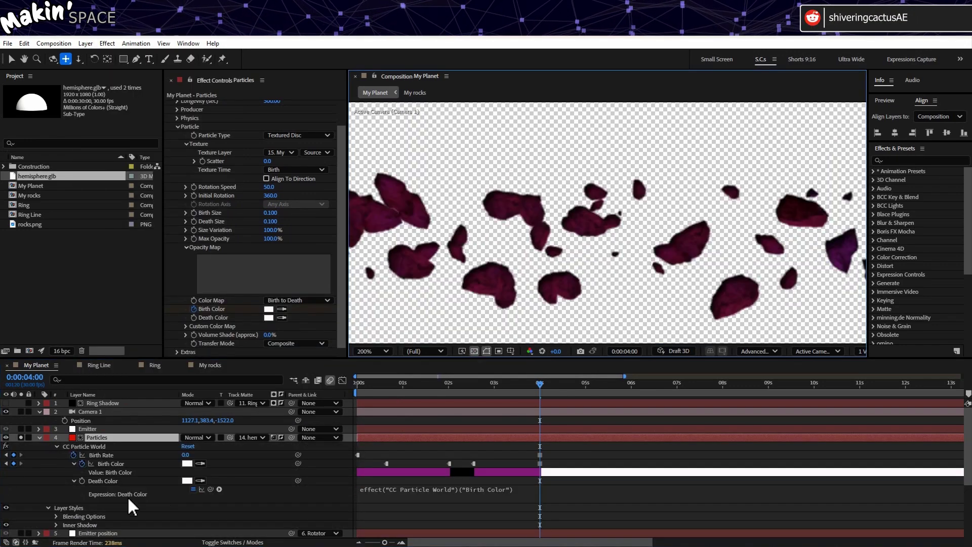
pyautogui.scroll(-4, 127, 501)
pyautogui.click(56, 447)
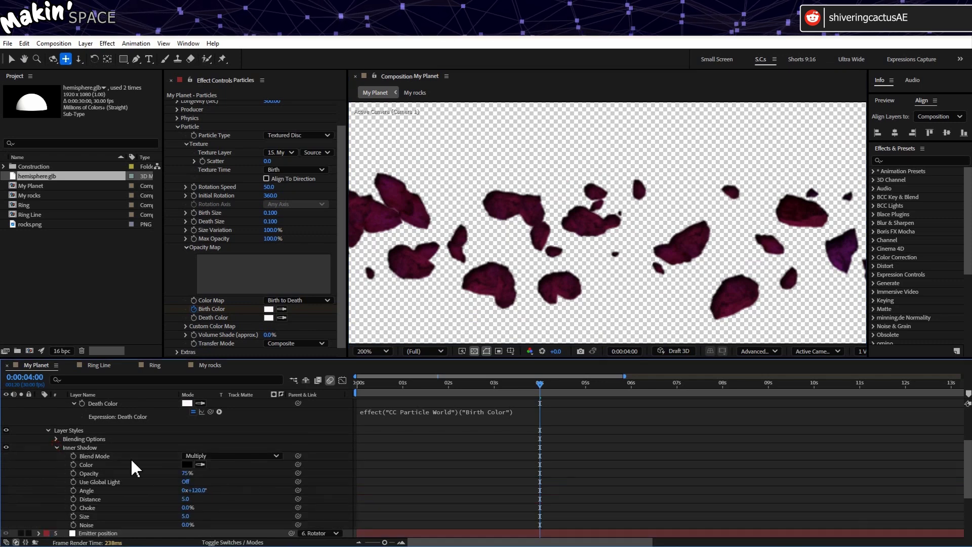
# - Give the inner shadow a red colour in Normal blend, angled at 177°
pyautogui.click(205, 456)
pyautogui.click(217, 130)
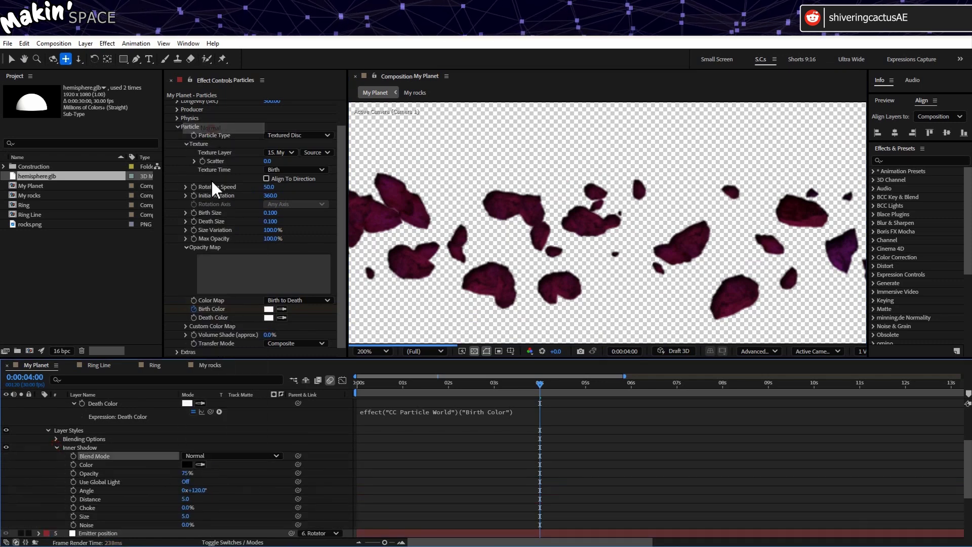
pyautogui.click(187, 465)
pyautogui.click(432, 278)
pyautogui.click(582, 230)
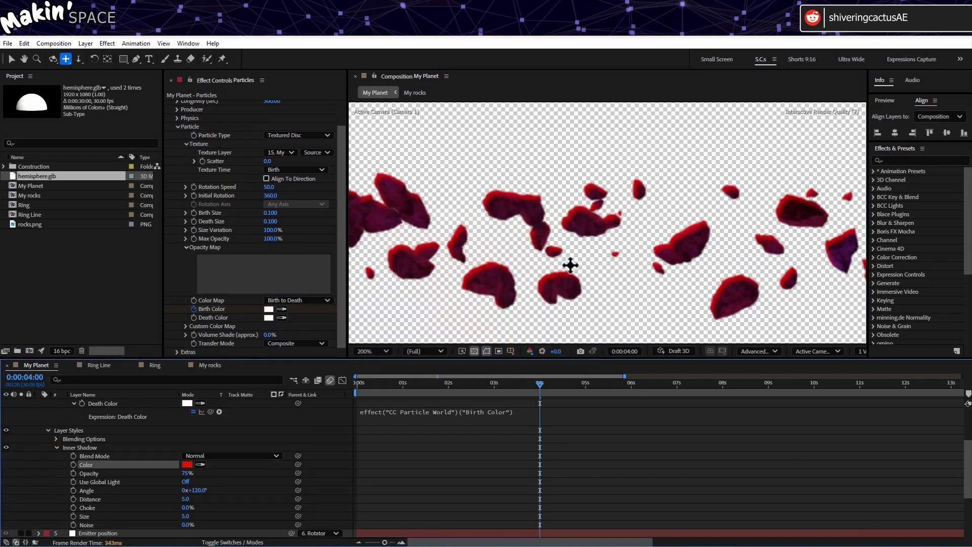
pyautogui.moveTo(202, 490); pyautogui.dragTo(107, 502)
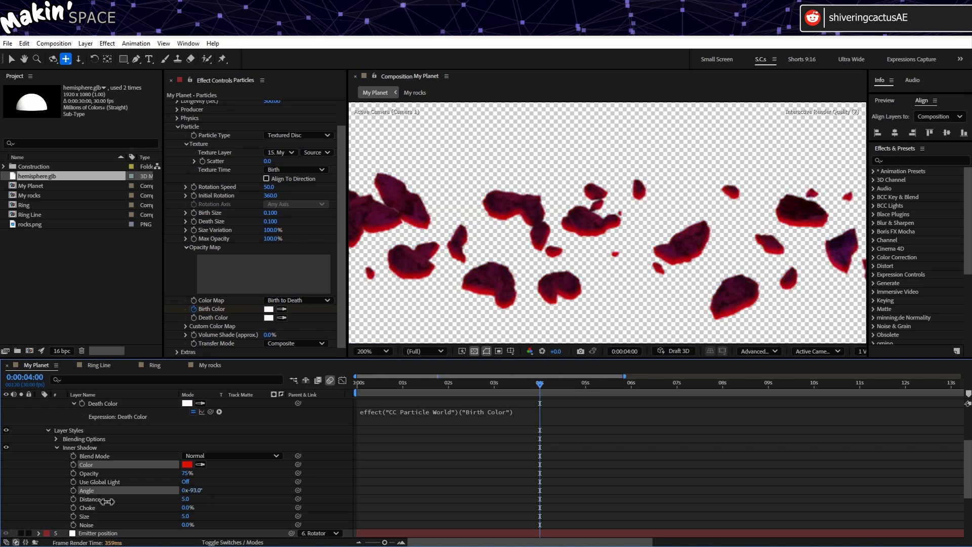
pyautogui.moveTo(180, 496); pyautogui.dragTo(239, 498)
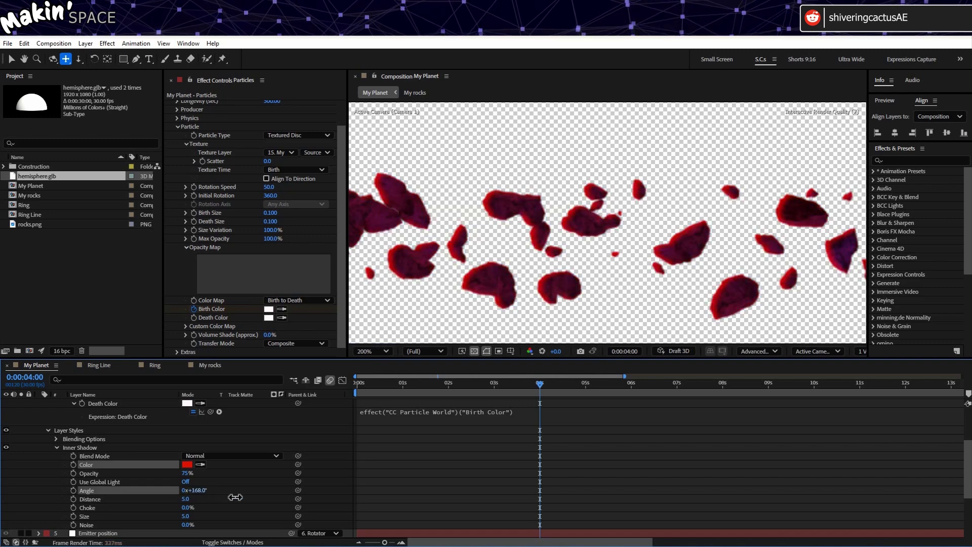
# - Change the inner shadow to Multiply blend with a black colour
pyautogui.click(223, 456)
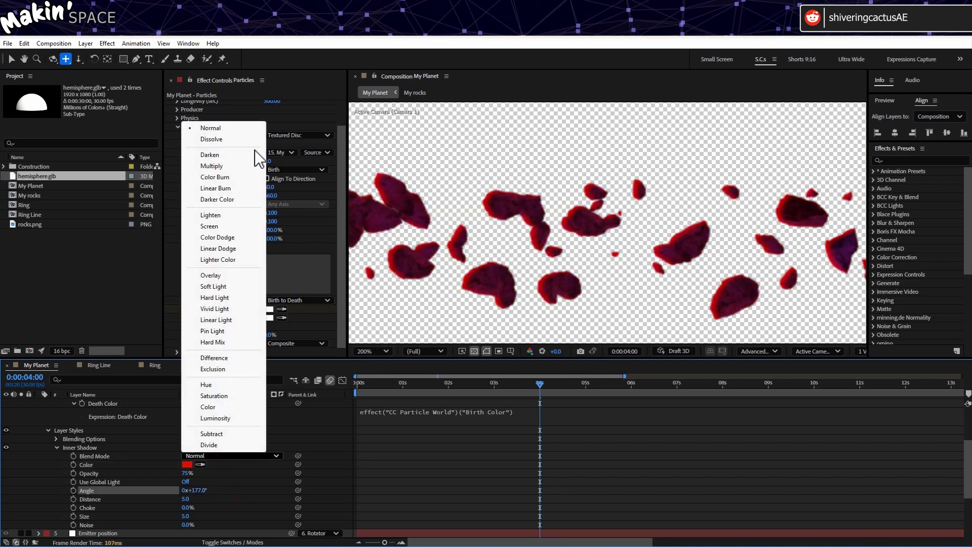
pyautogui.click(246, 170)
pyautogui.click(187, 464)
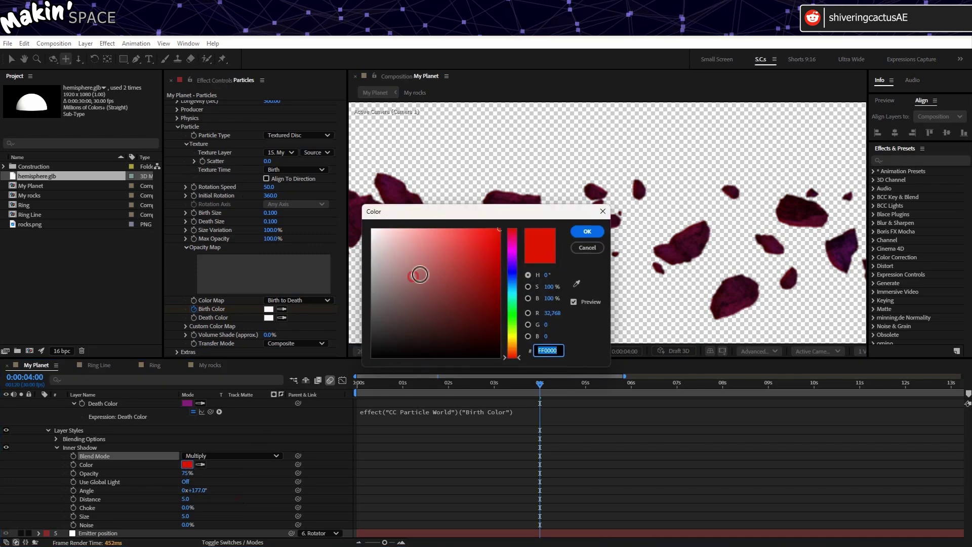
pyautogui.moveTo(412, 273); pyautogui.dragTo(372, 357)
pyautogui.click(586, 233)
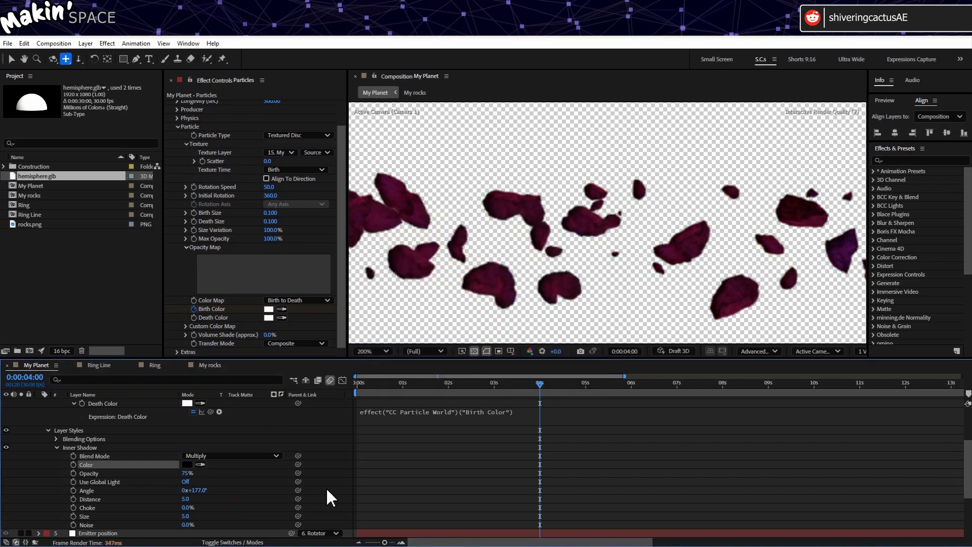